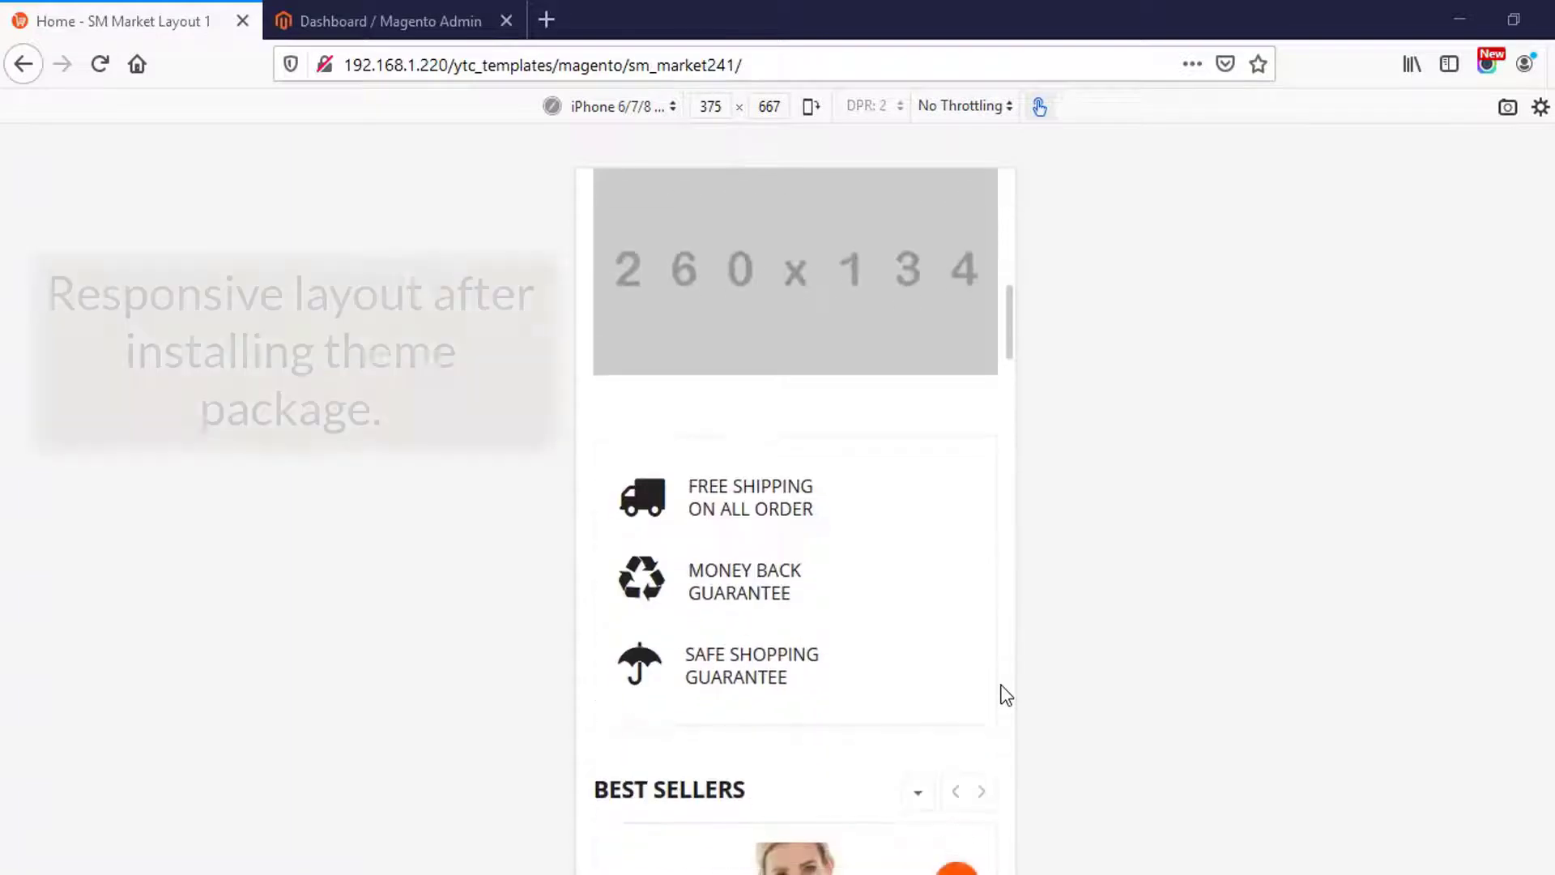
Open the design configuration of the Default Store View from the Magento admin for editing.
scroll(1004, 695, "up", 16)
scroll(1004, 695, "up", 2)
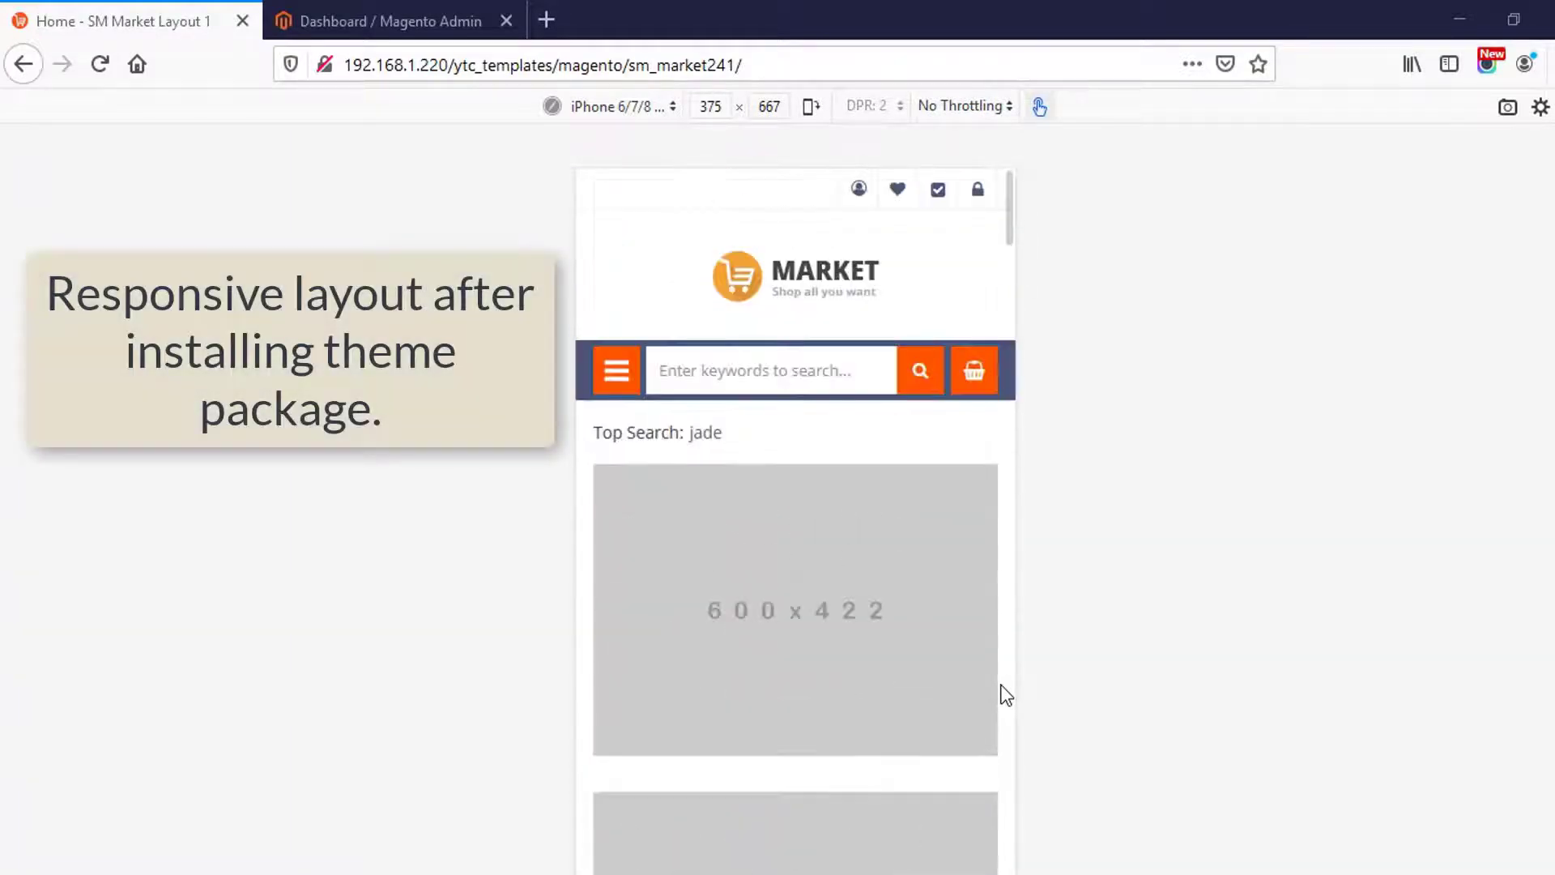
left_click(411, 27)
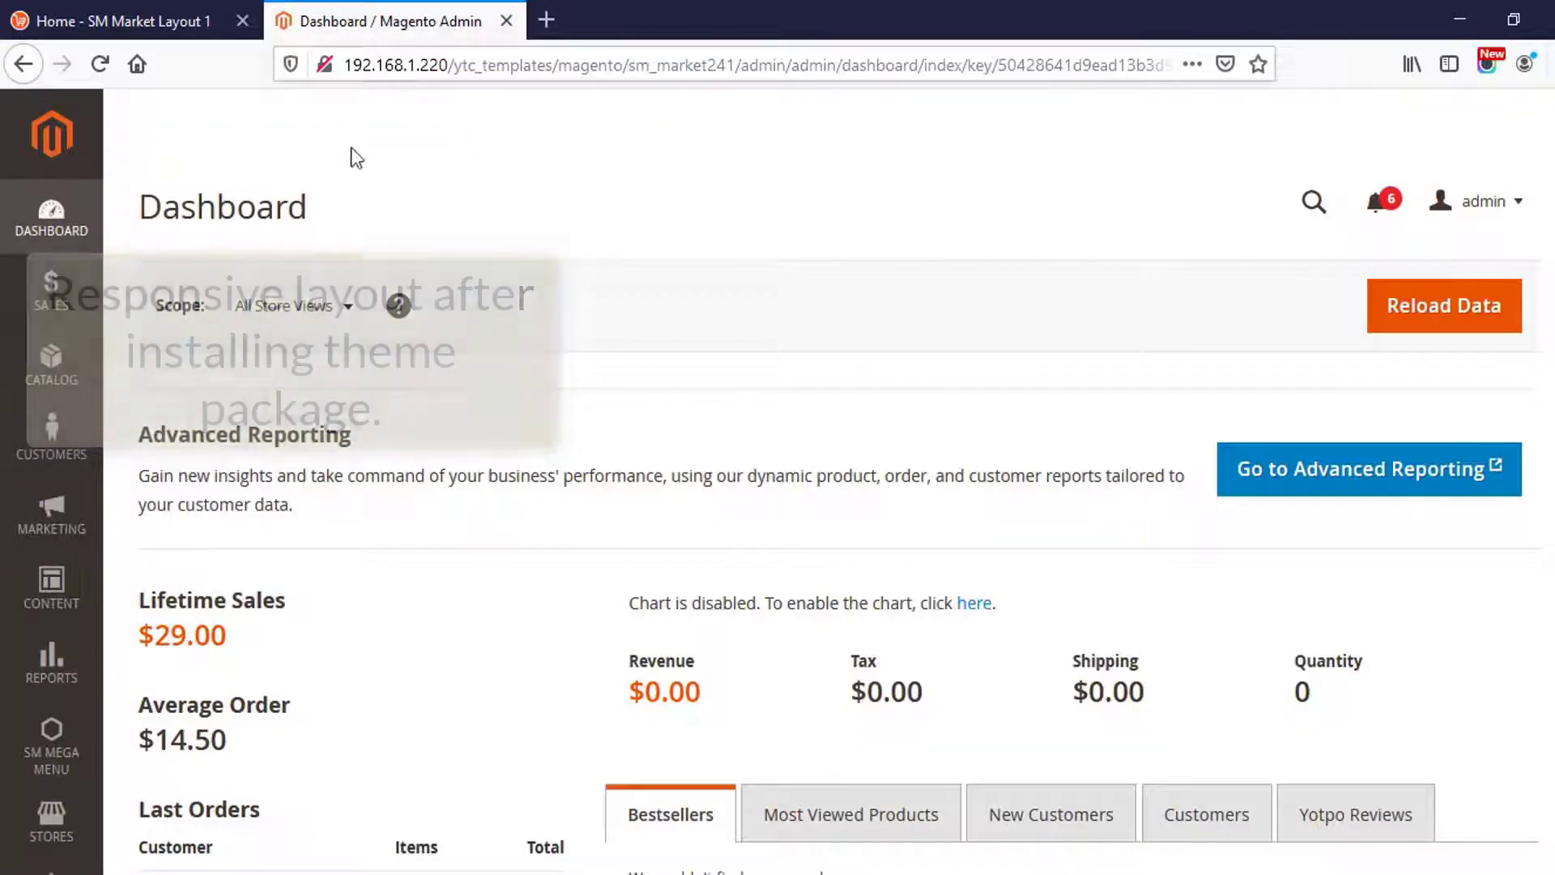
left_click(81, 600)
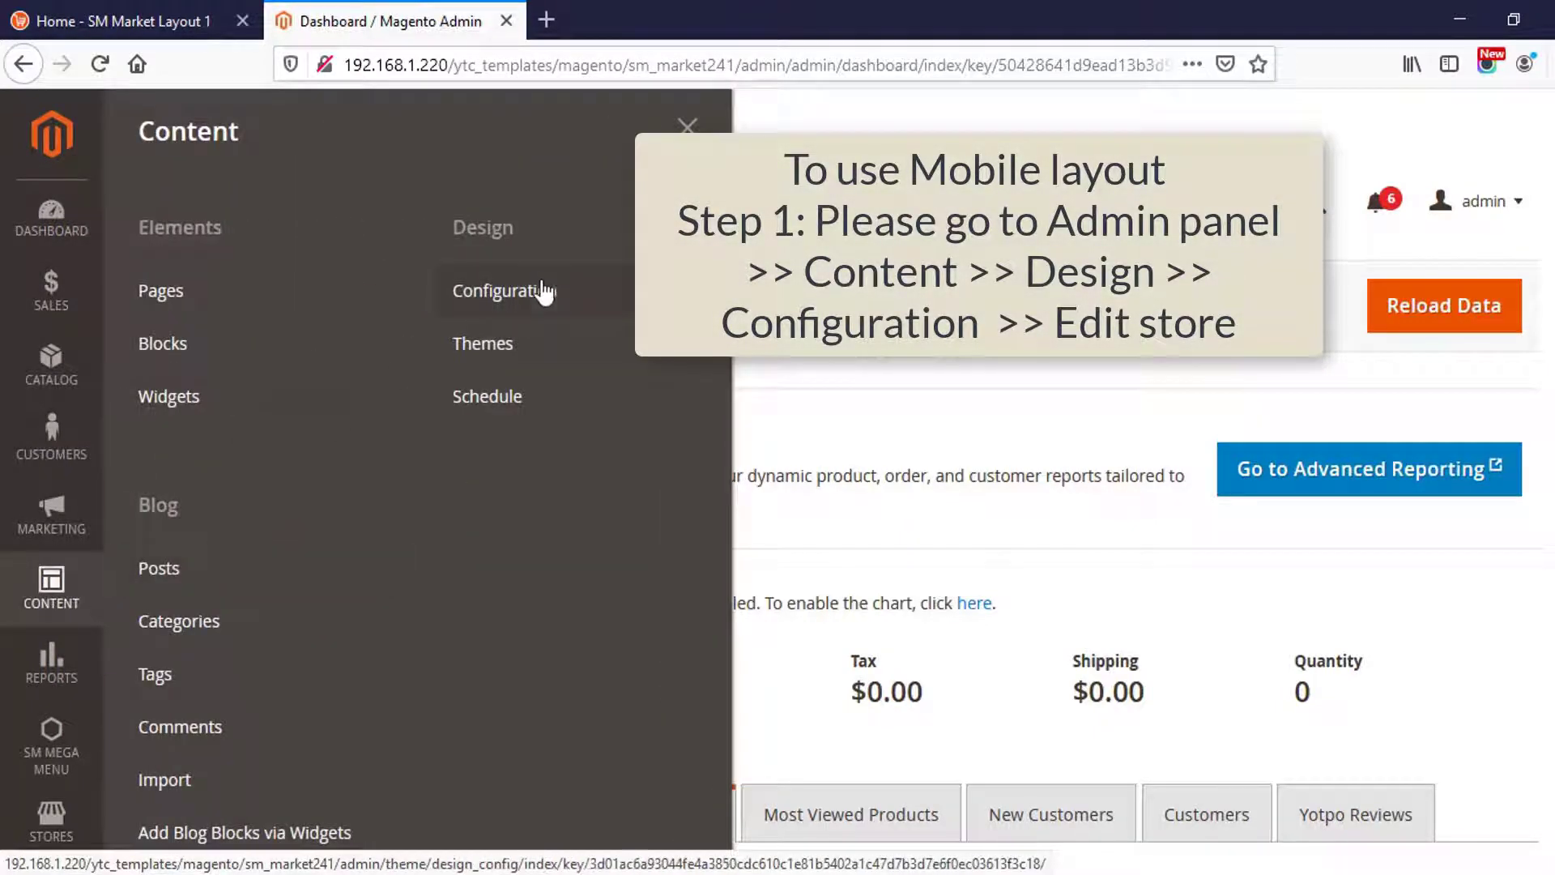
middle_click(522, 300)
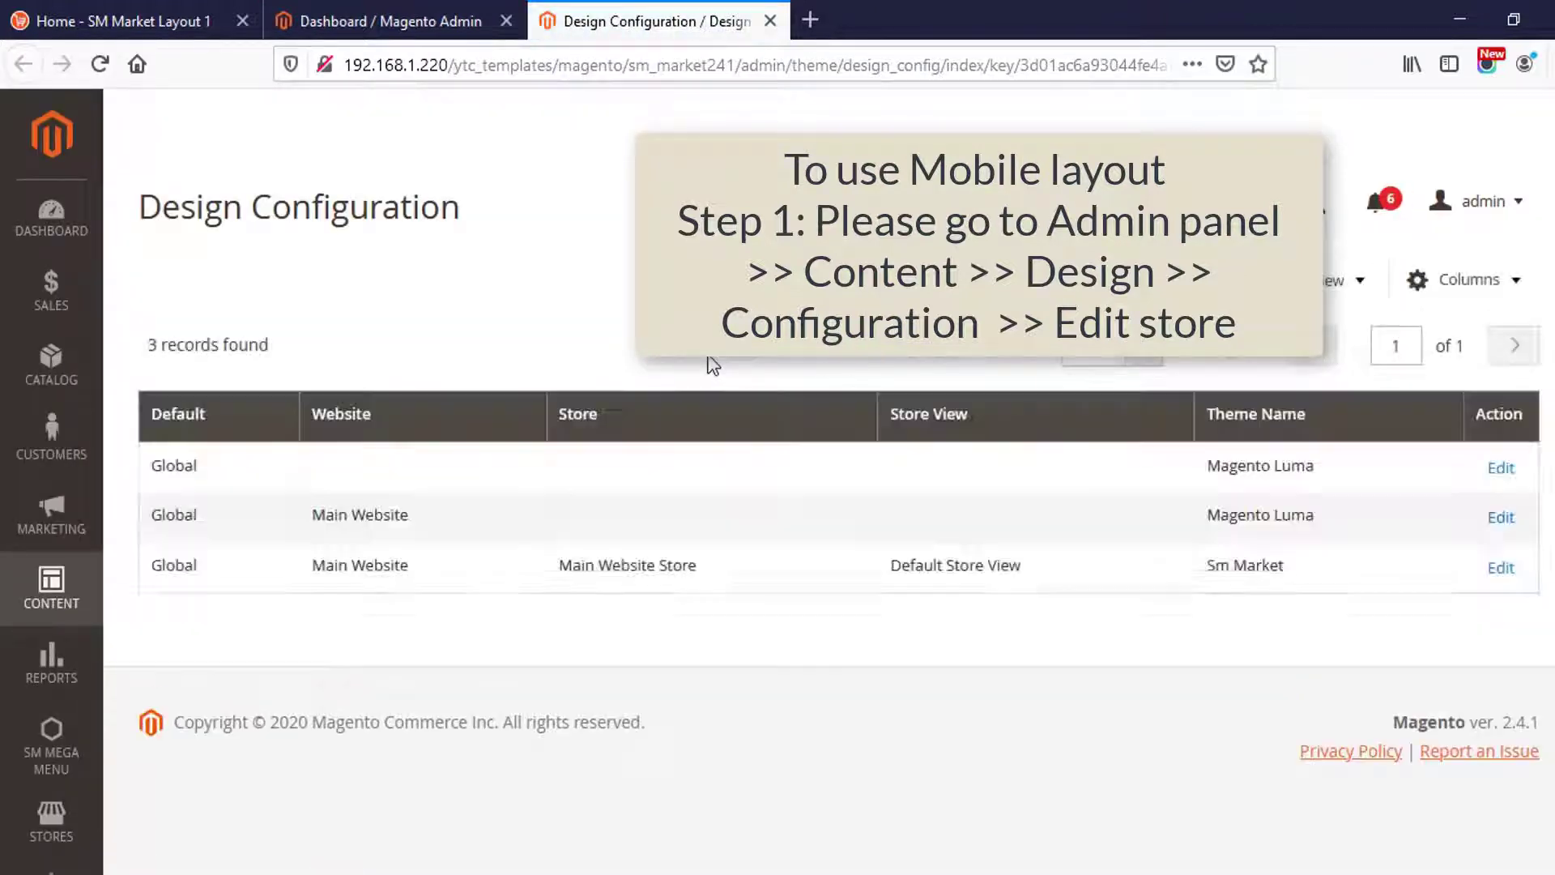
left_click(1501, 567)
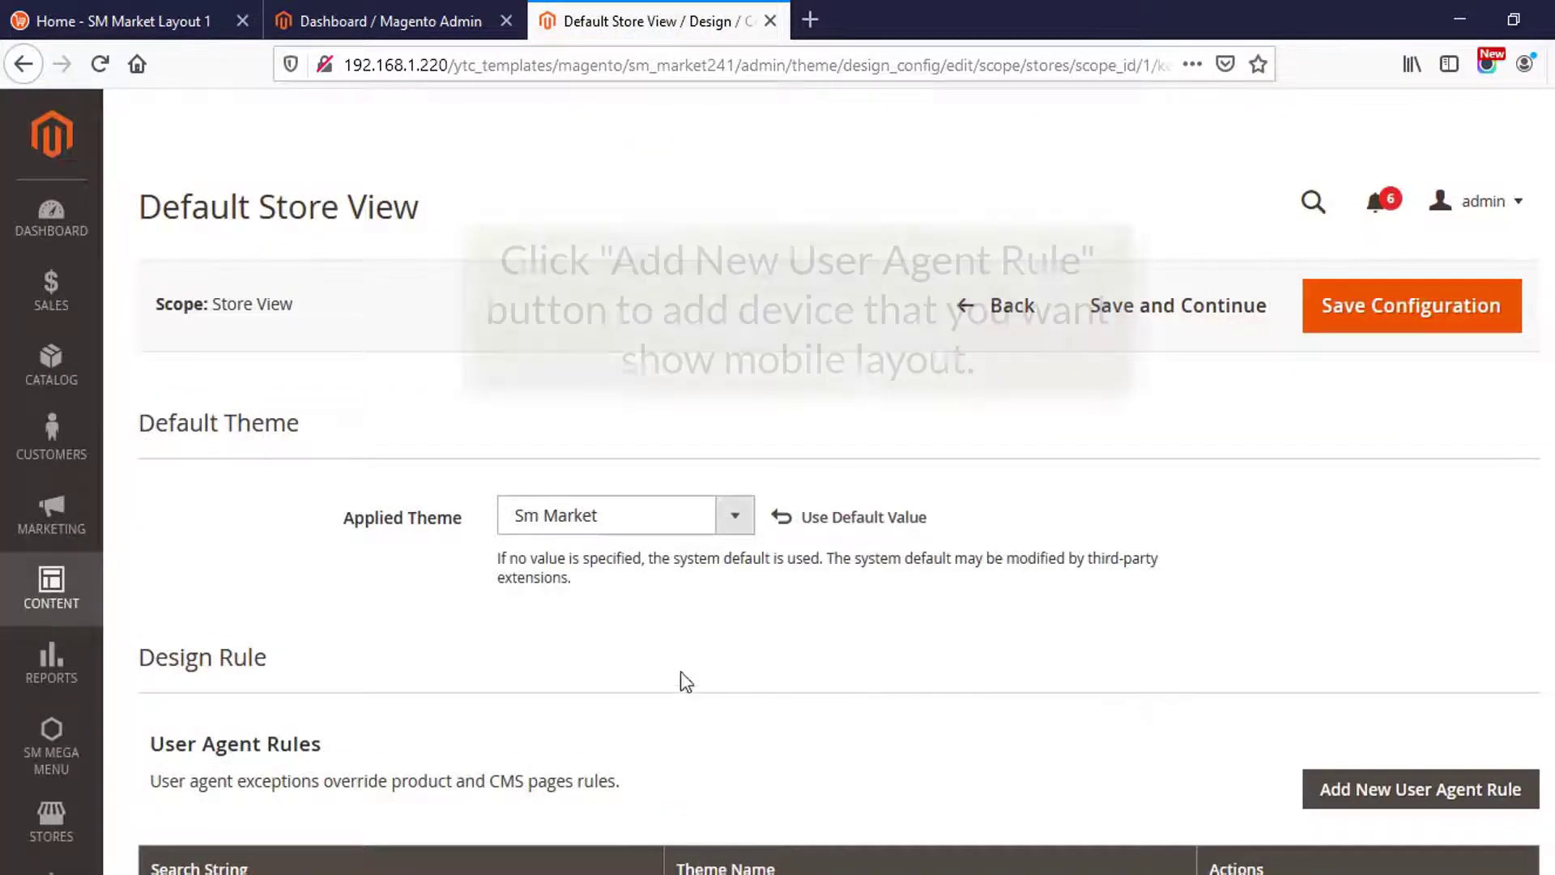
Add two user agent rules and define the first with search string iPhone and theme Sm Market Mobile.
scroll(1363, 396, "down", 5)
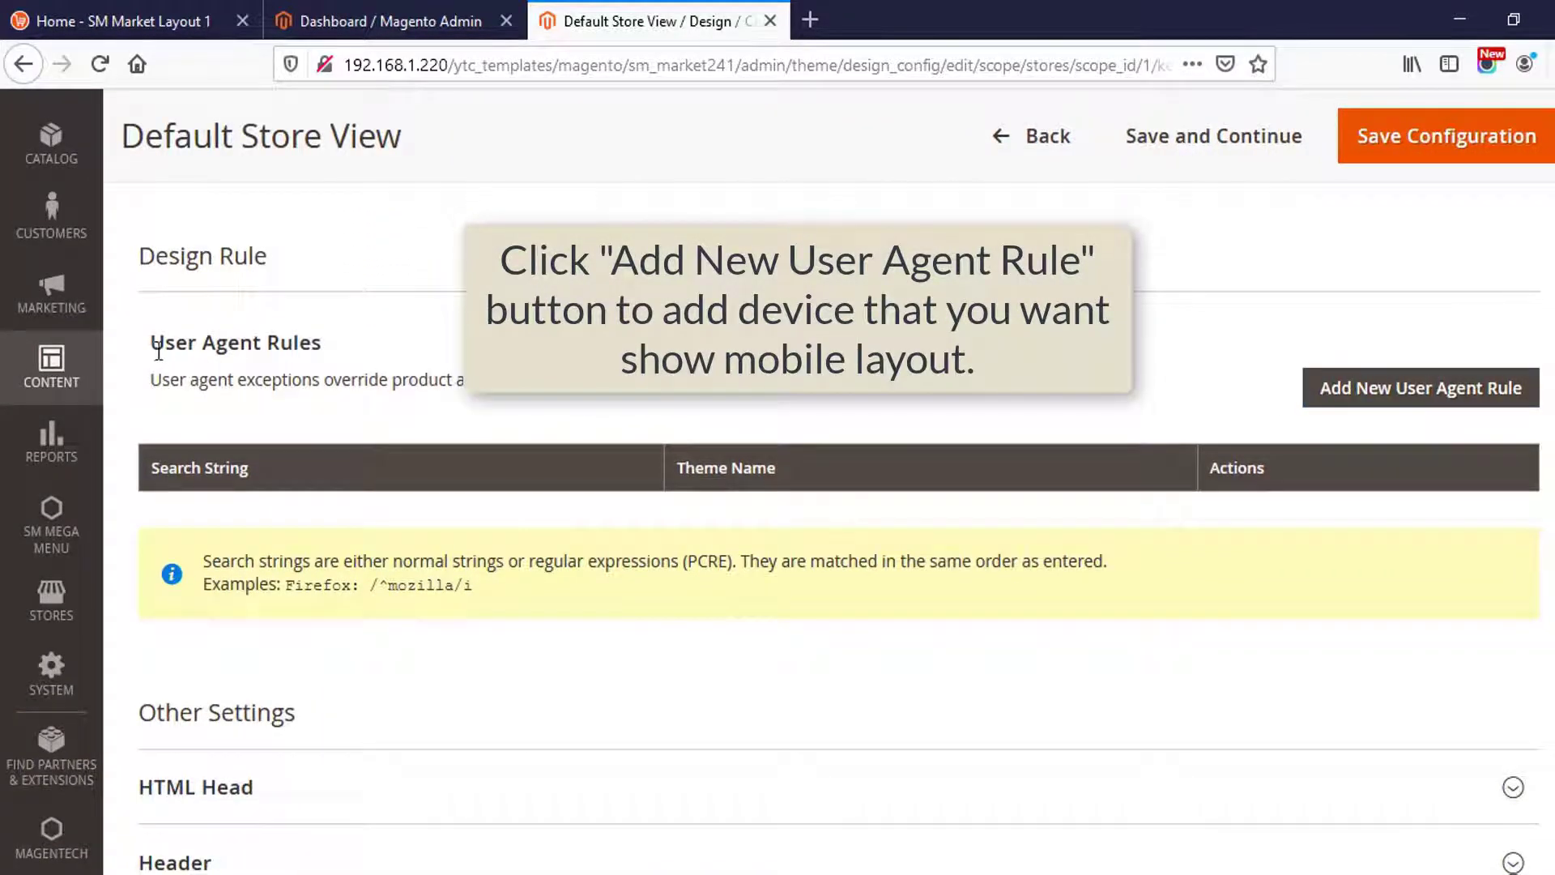
left_click(1444, 398)
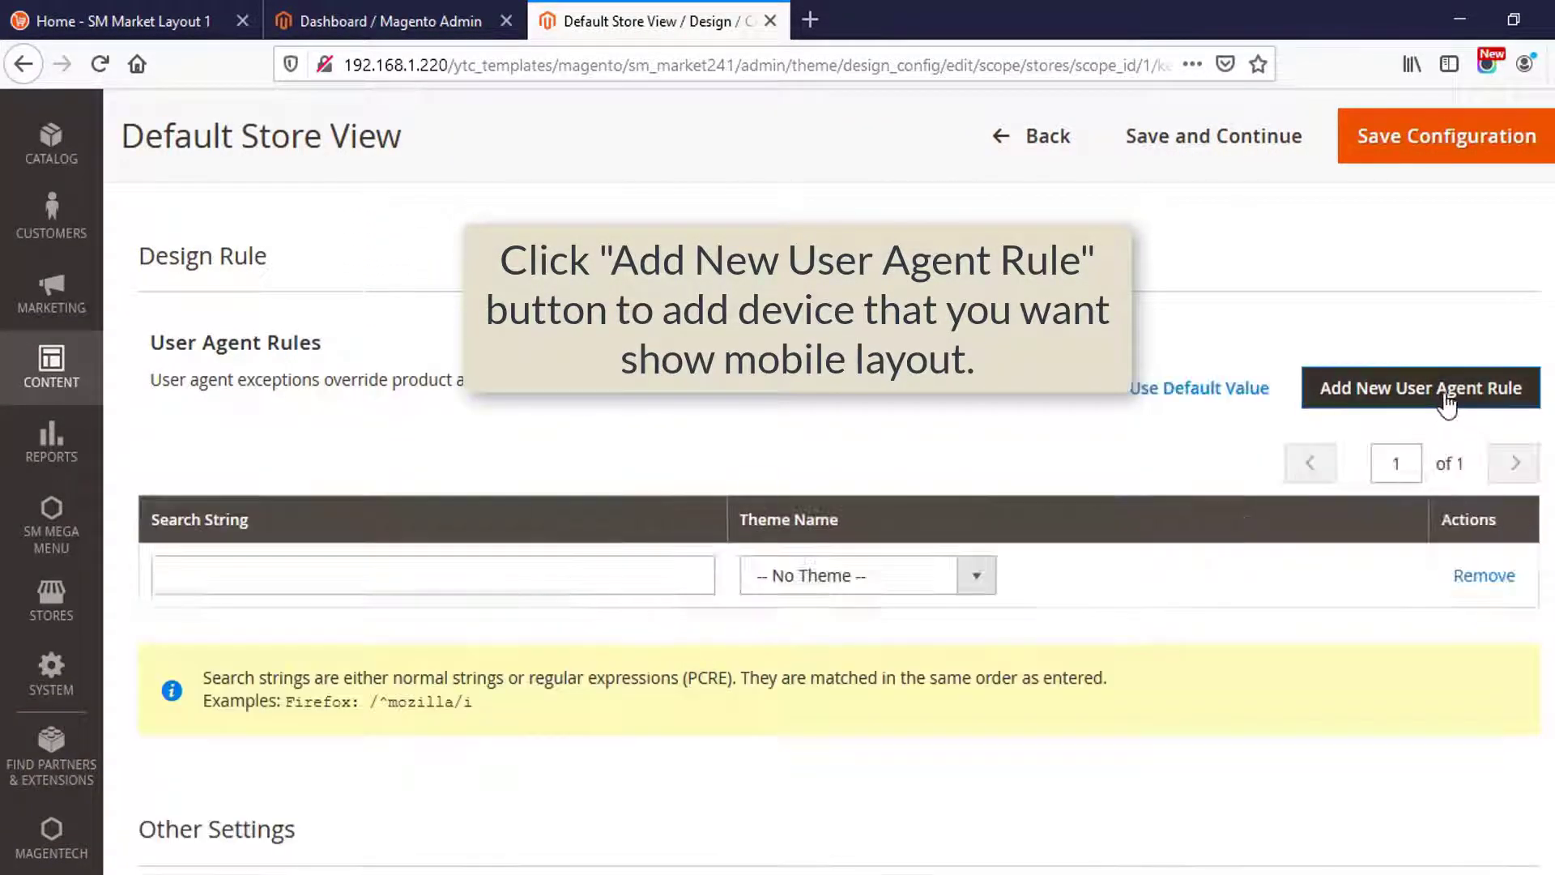
left_click(1443, 399)
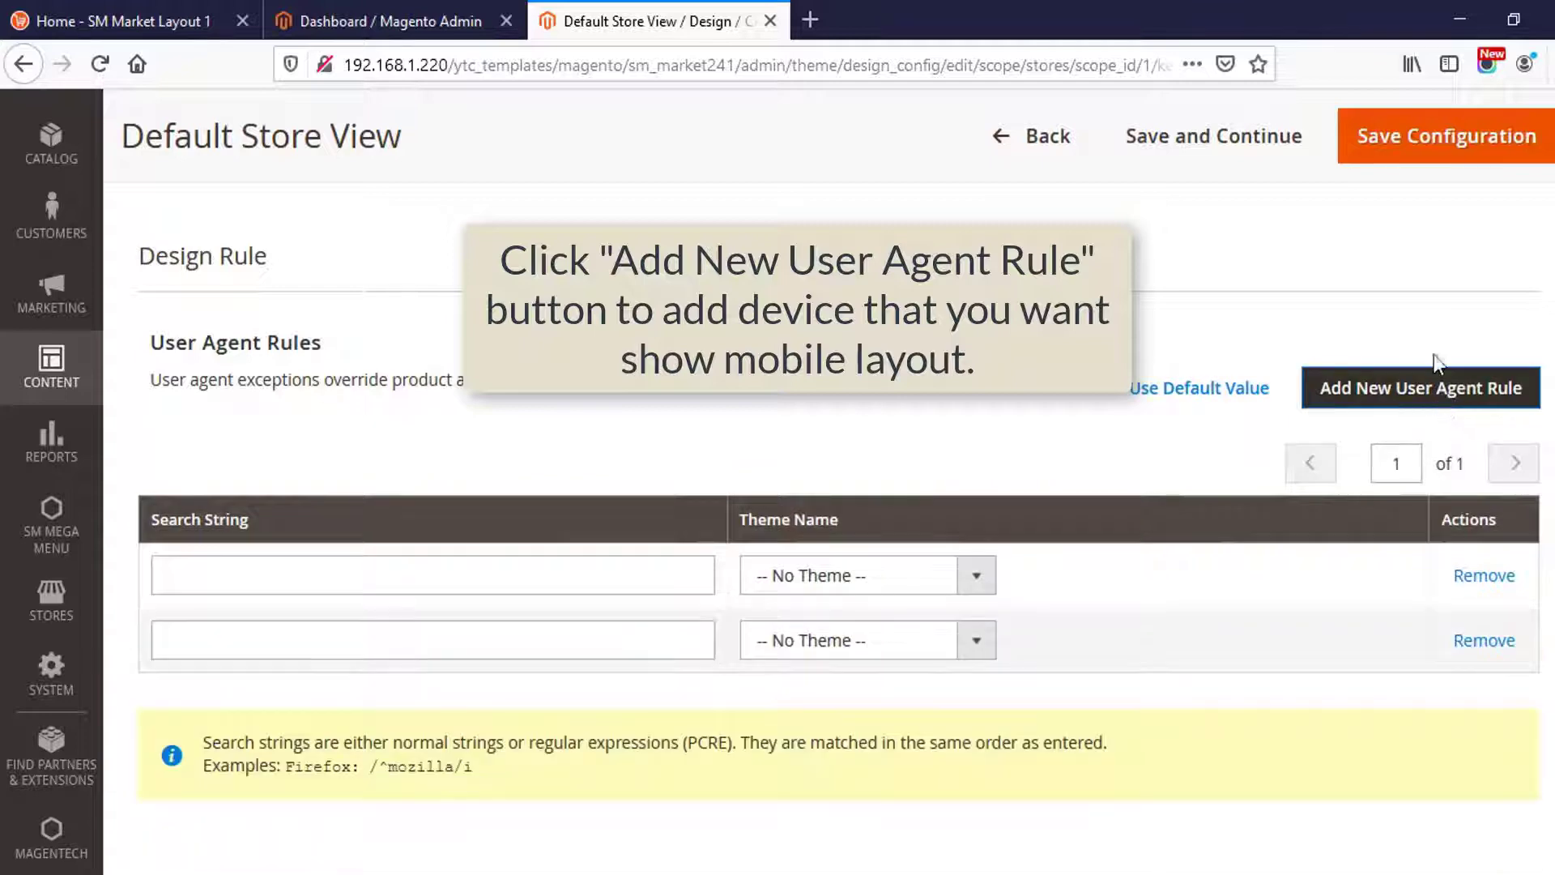
left_click(563, 569)
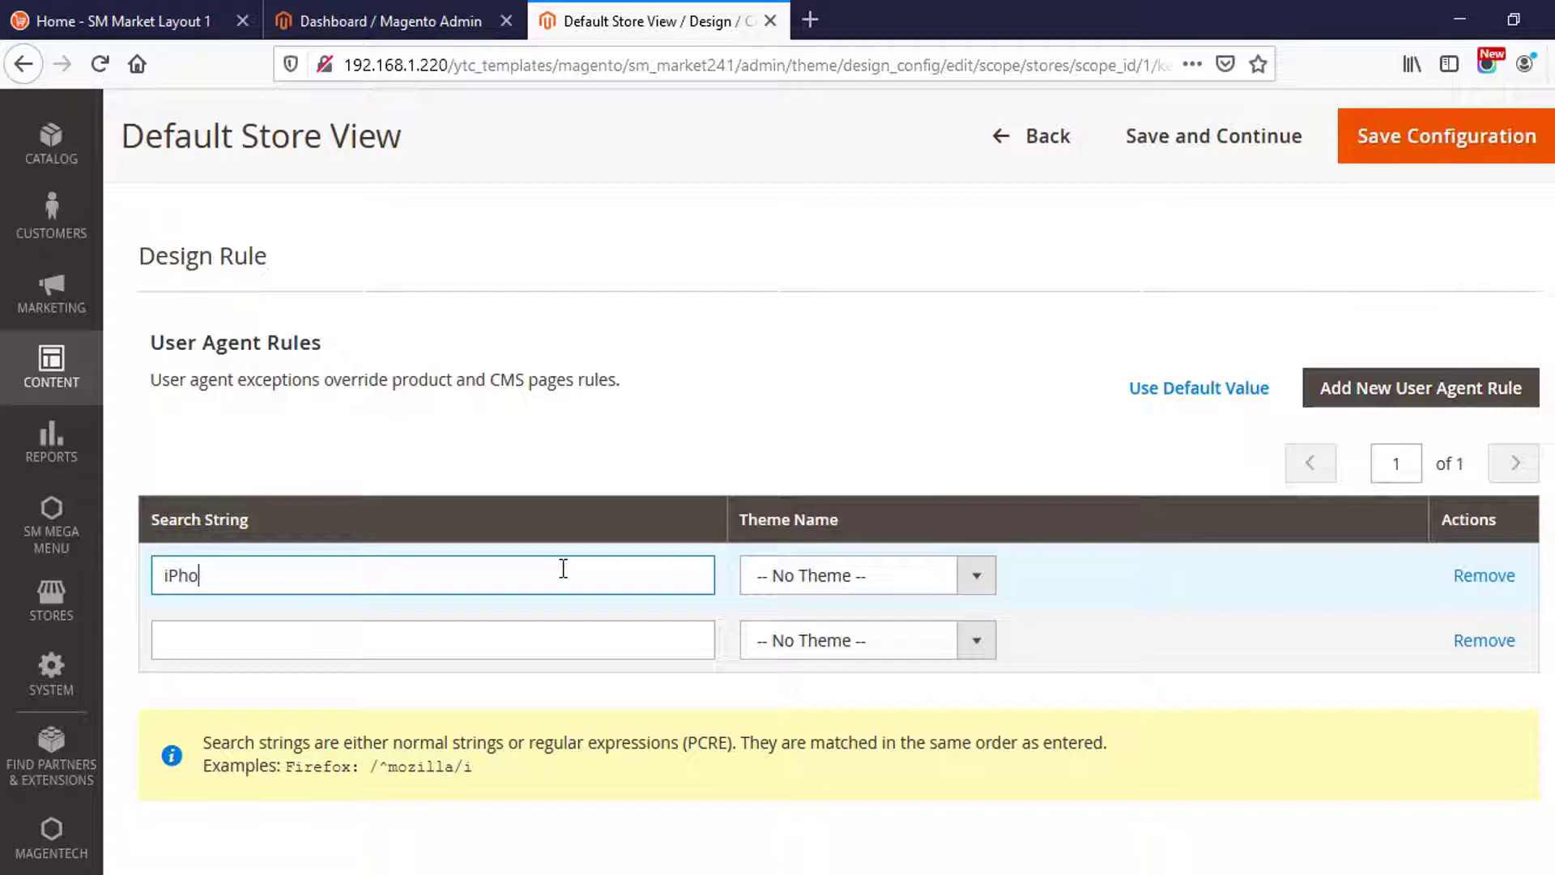
left_click(896, 582)
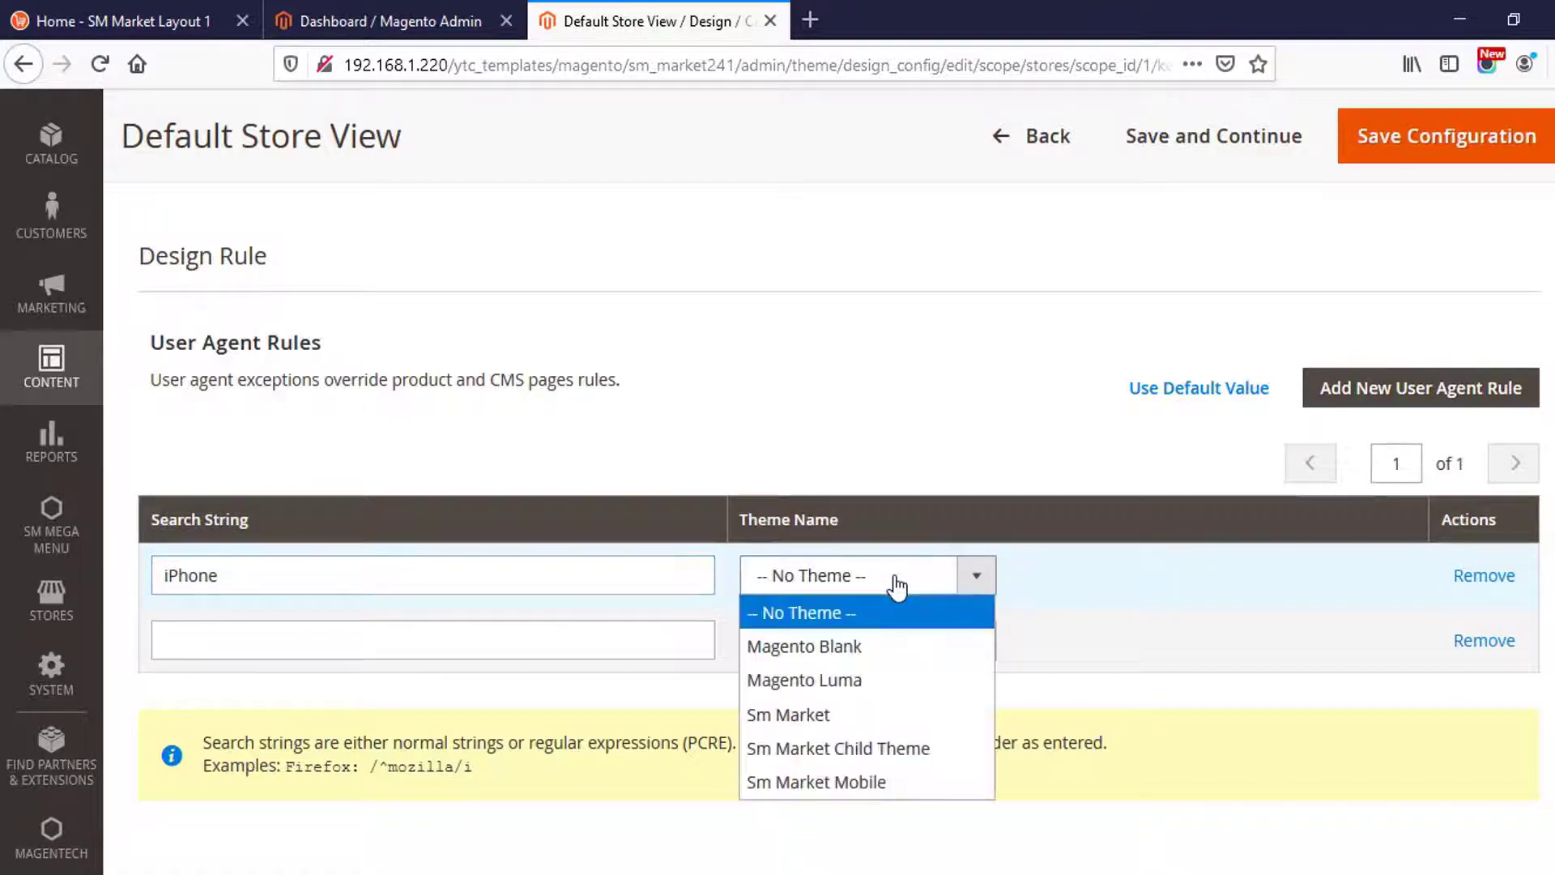
left_click(815, 782)
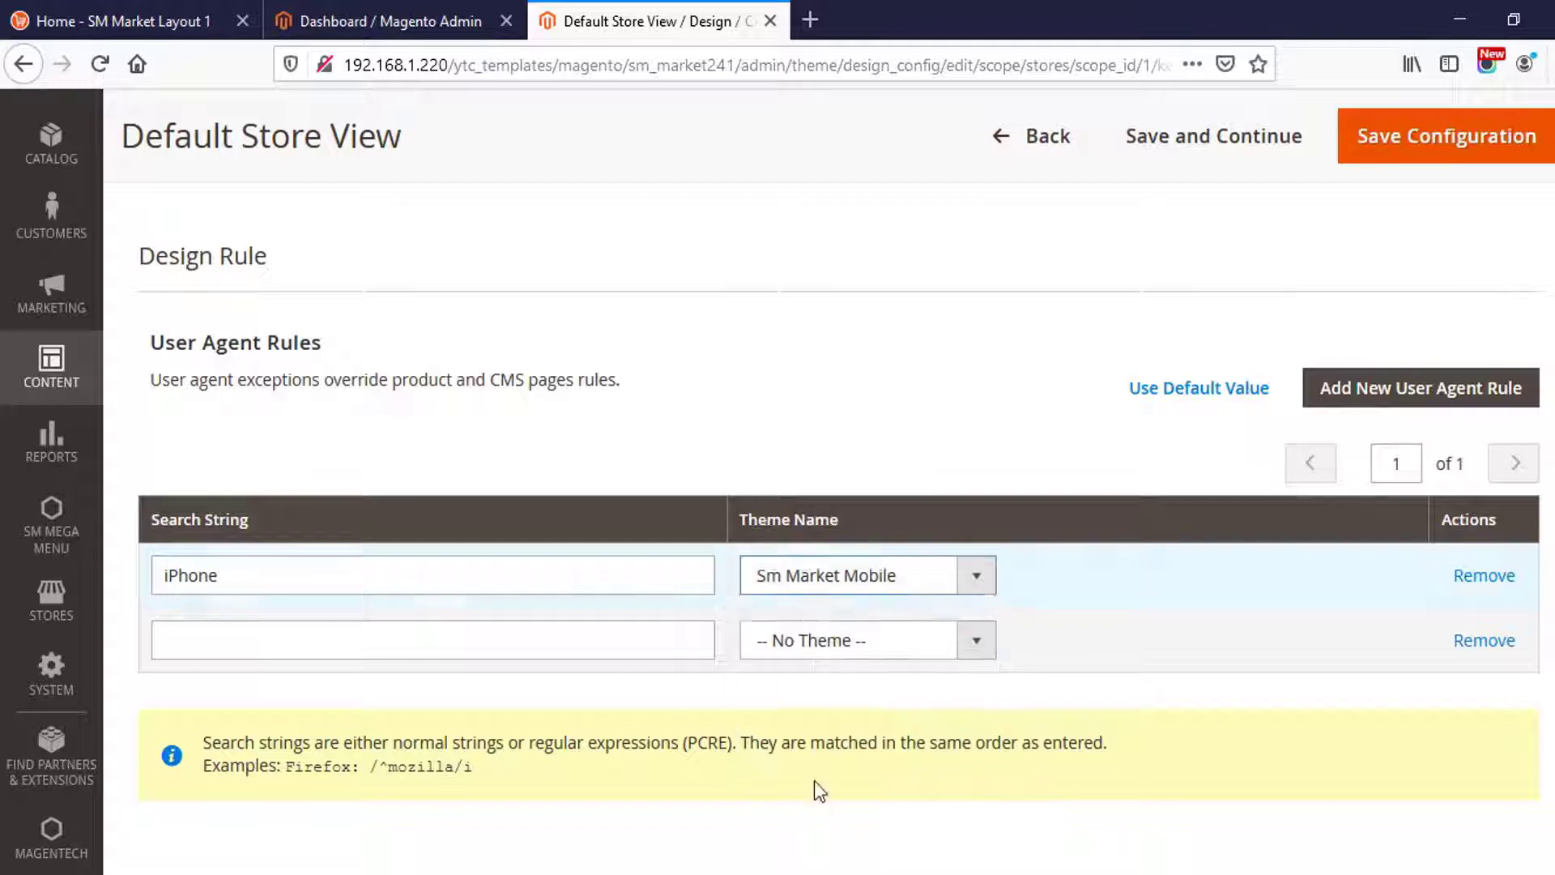
Define the second user agent rule with search string iPad and theme Sm Market Mobile, and save the configuration.
left_click(331, 643)
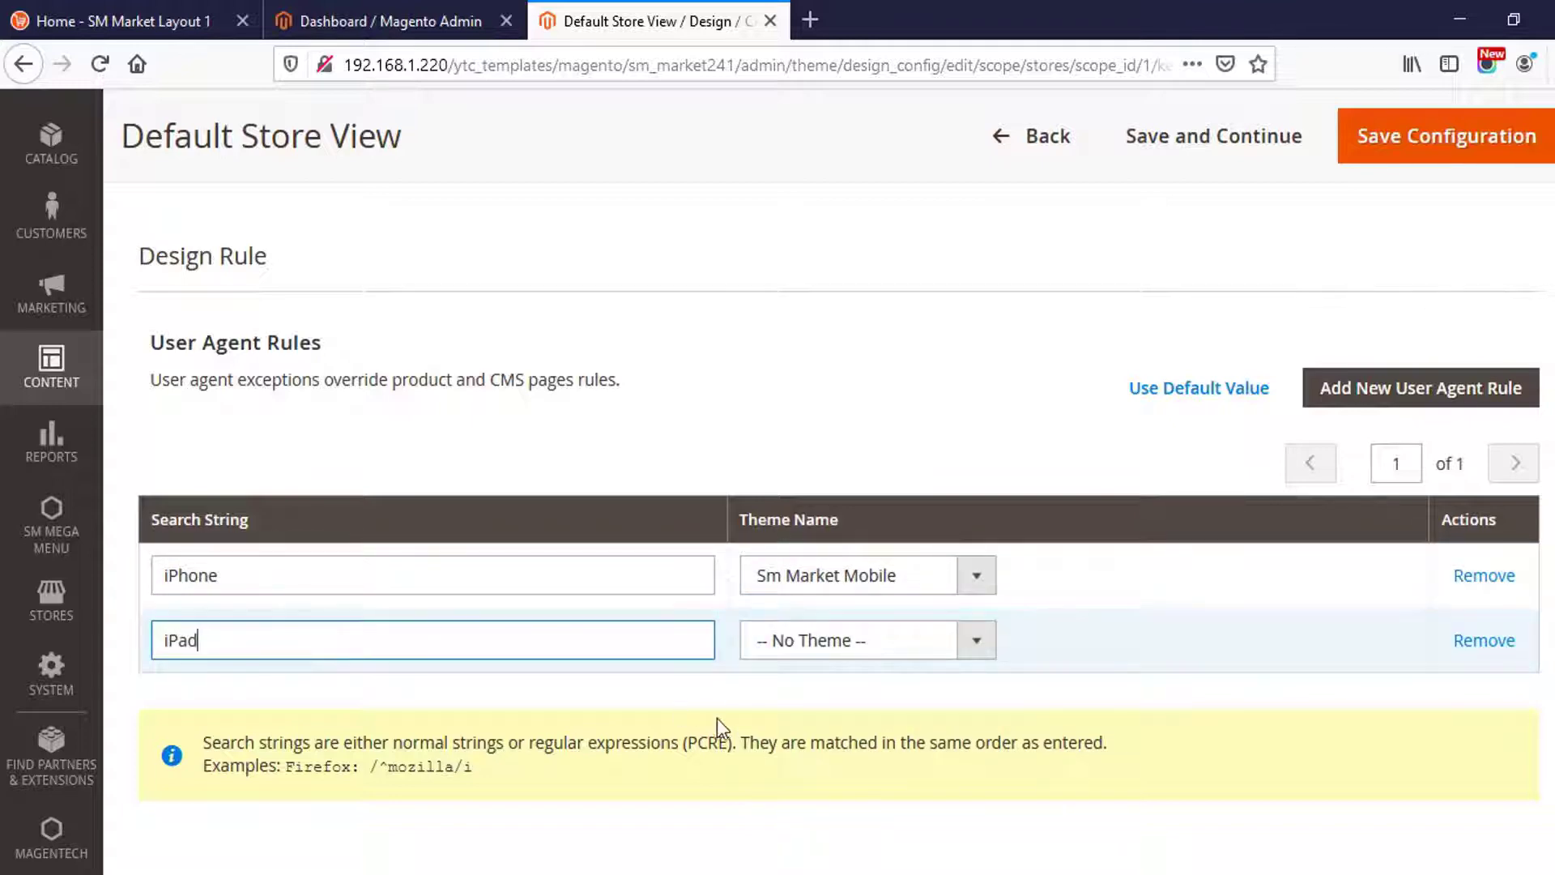
left_click(815, 641)
left_click(819, 844)
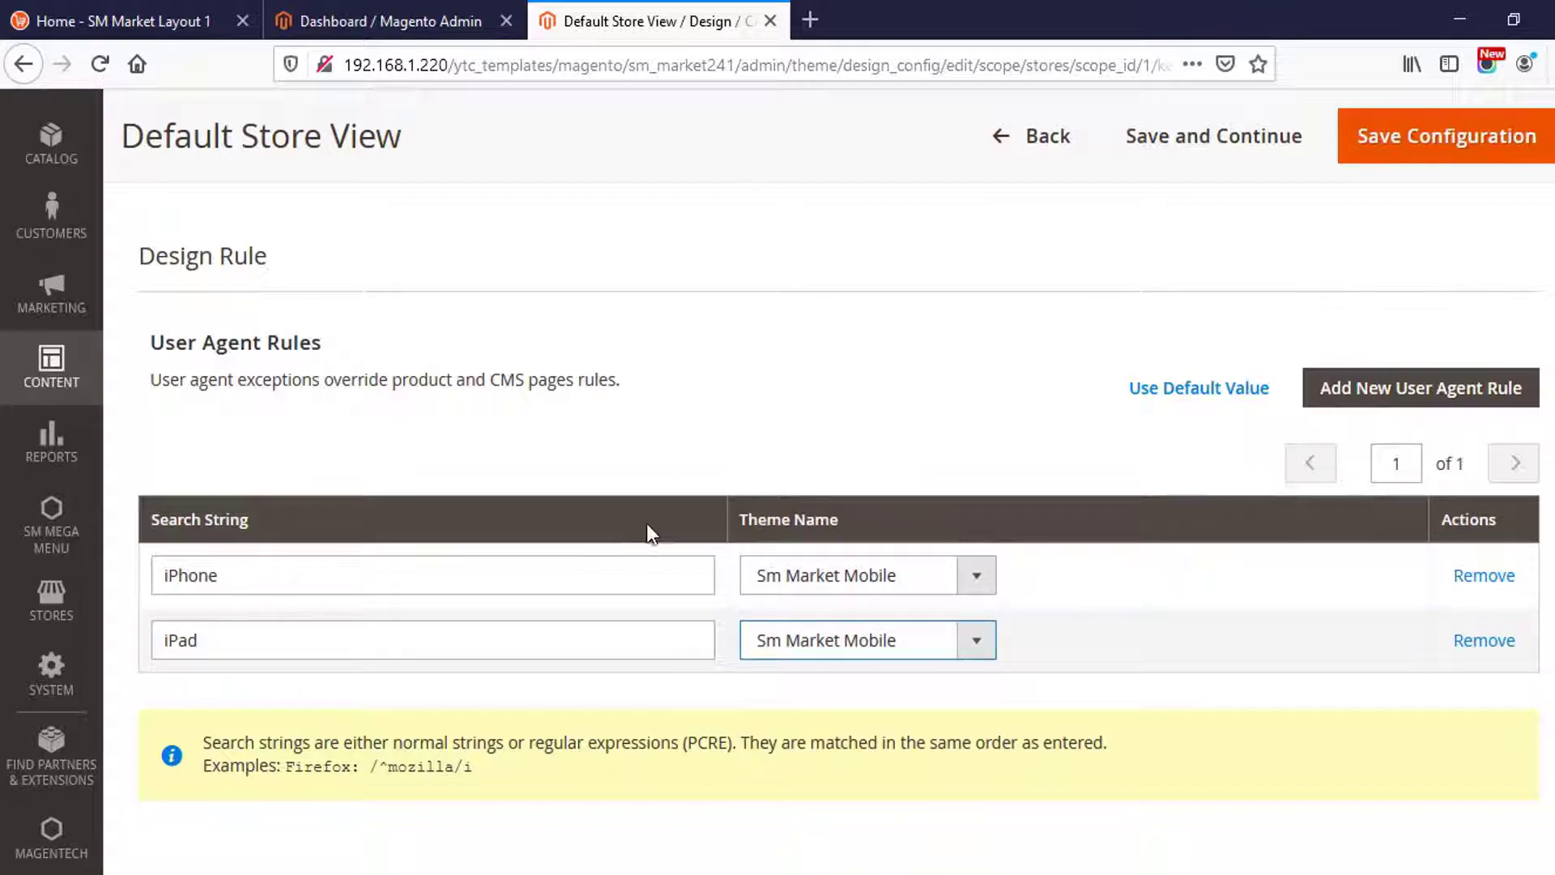
left_click(1421, 162)
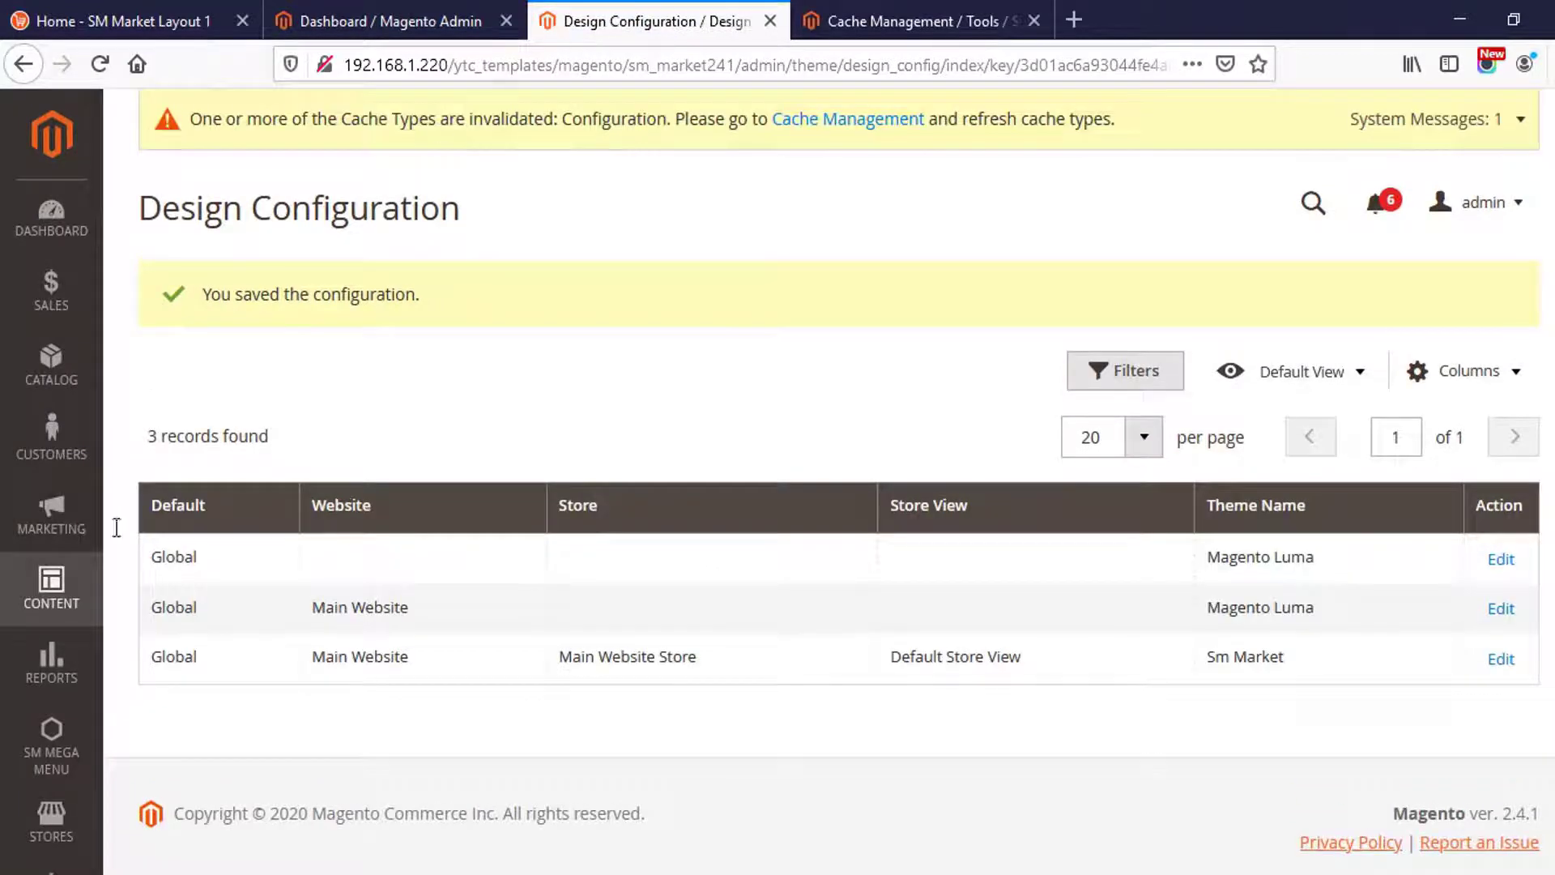
Save the SM Market store configuration with Home - SM Market Layout 1 as the CMS Home Page Mobile.
left_click(43, 843)
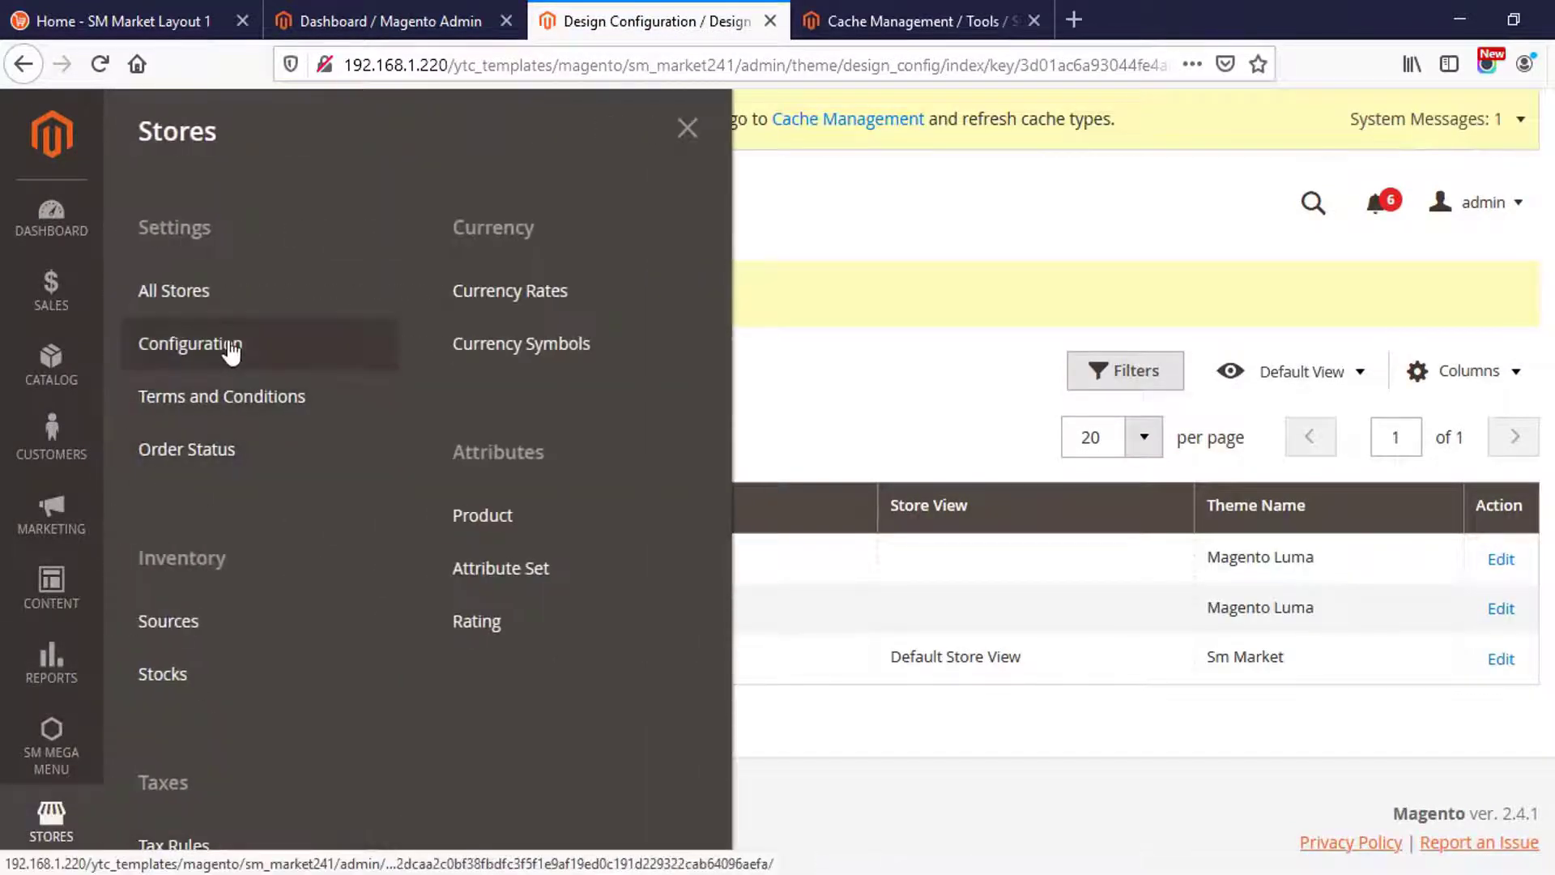
left_click(231, 348)
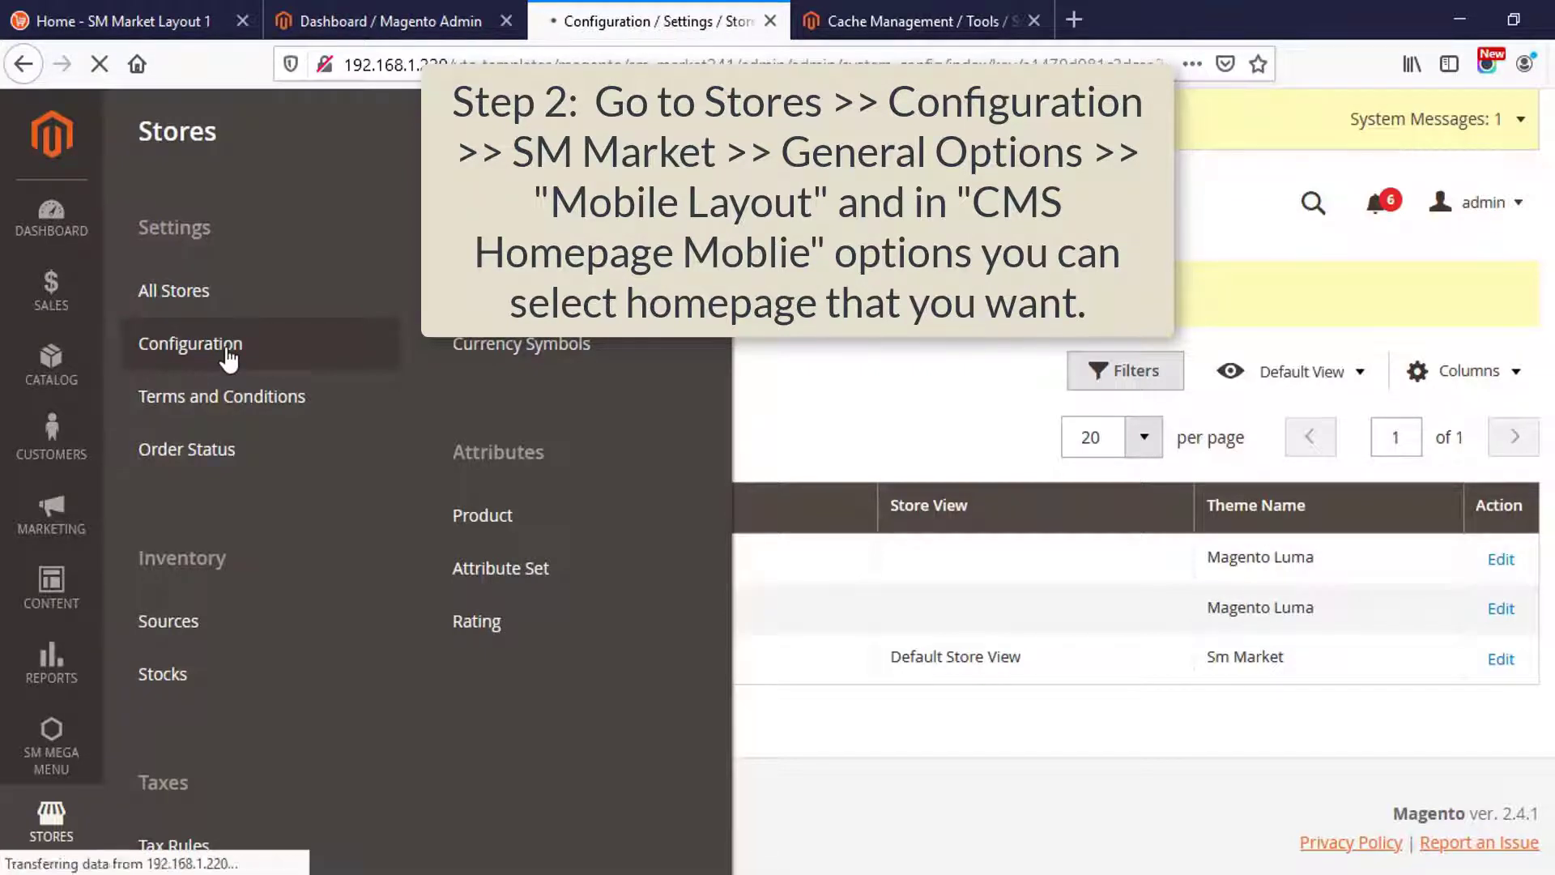
scroll(837, 356, "down", 15)
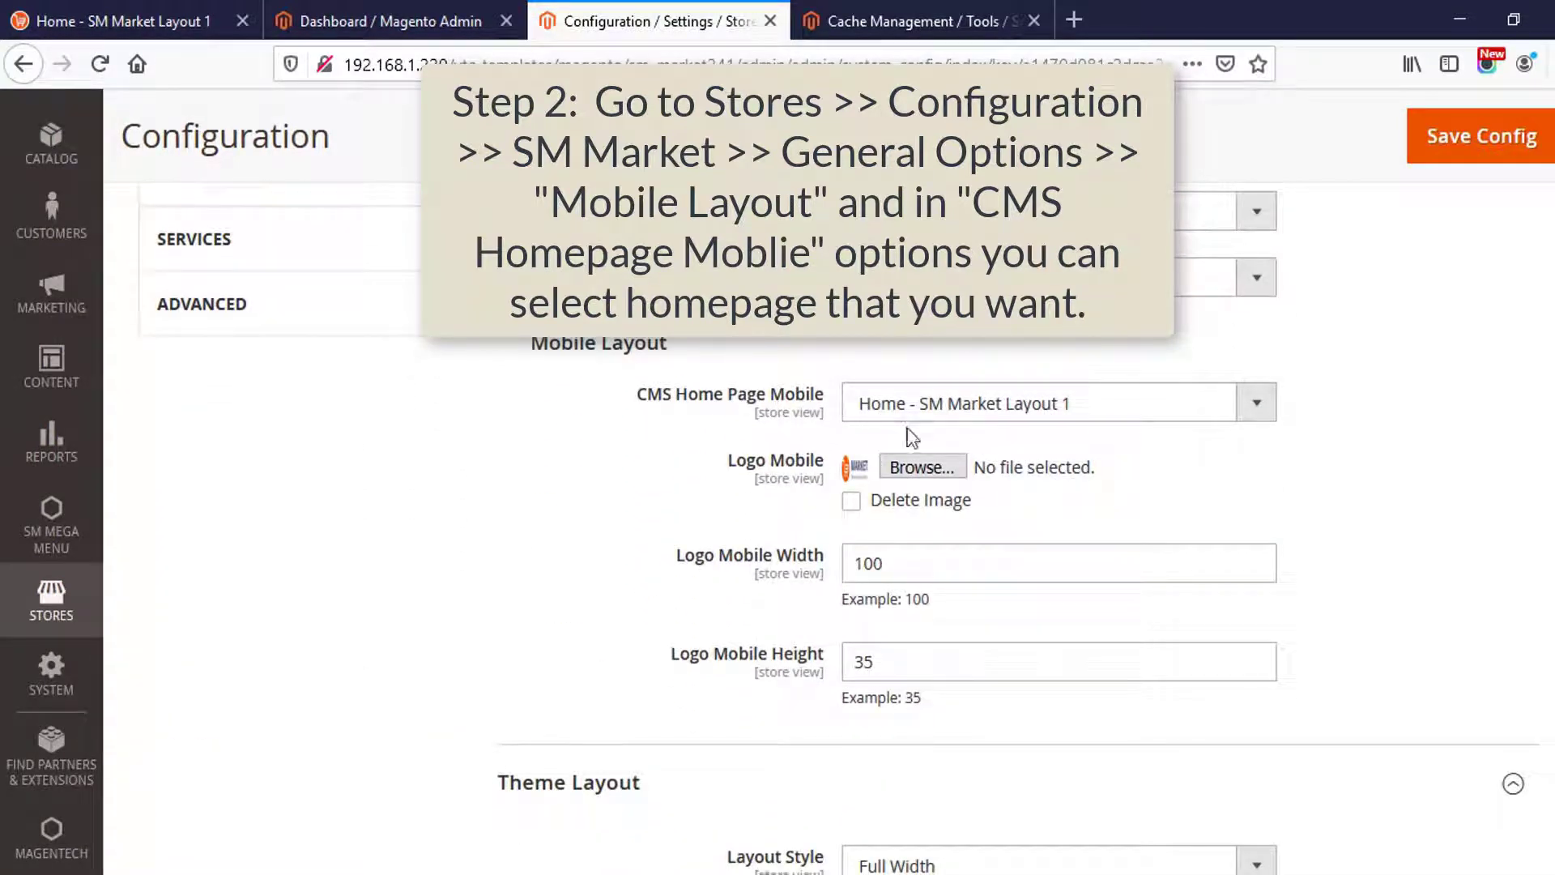
left_click(952, 410)
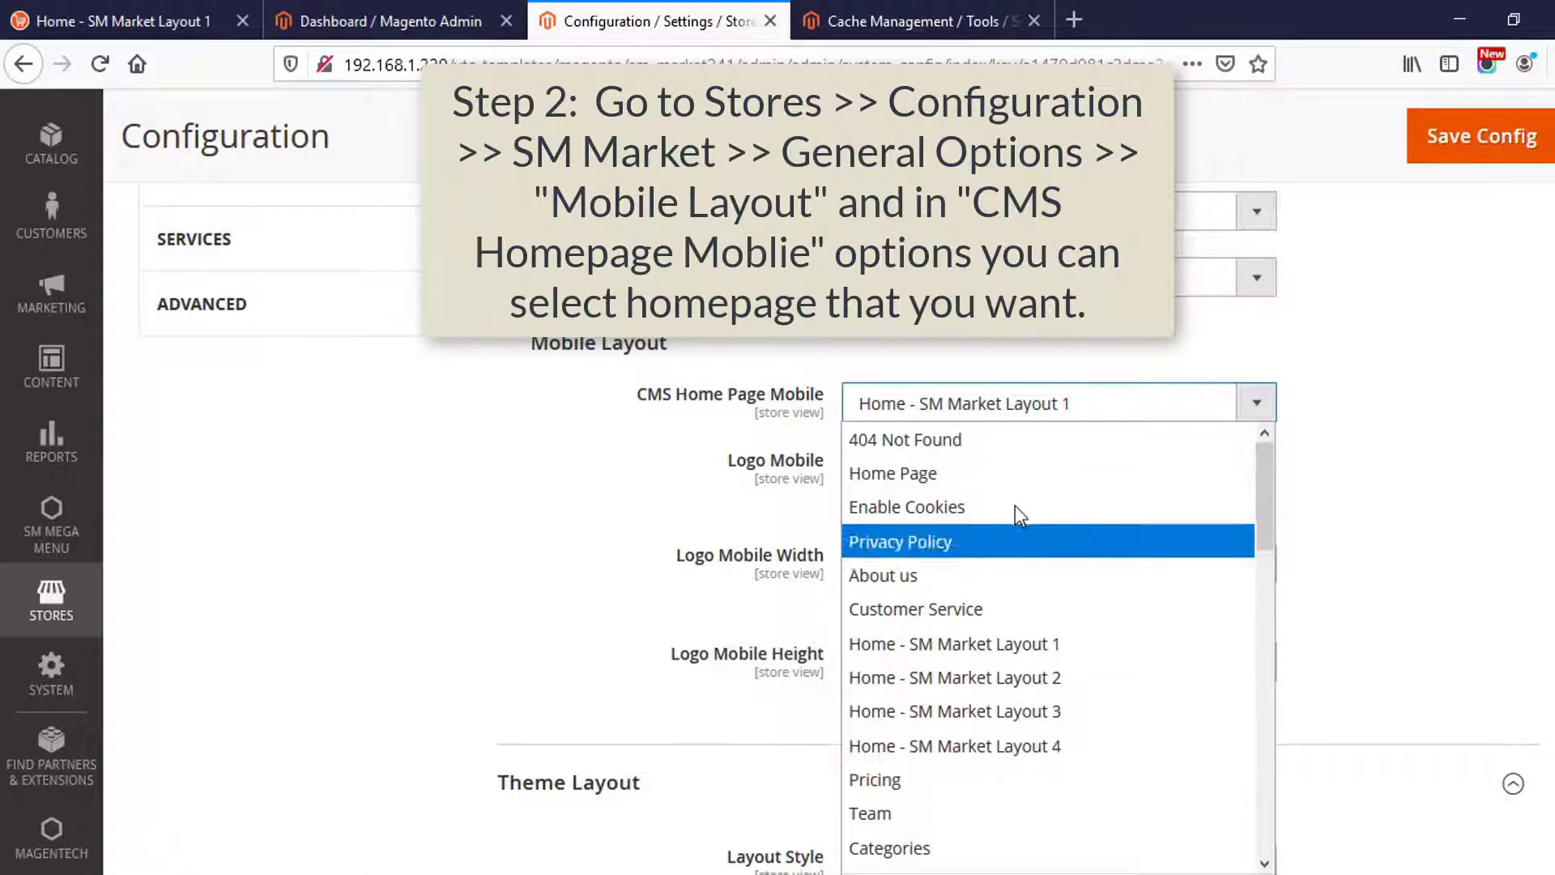
left_click(1136, 347)
left_click(1470, 154)
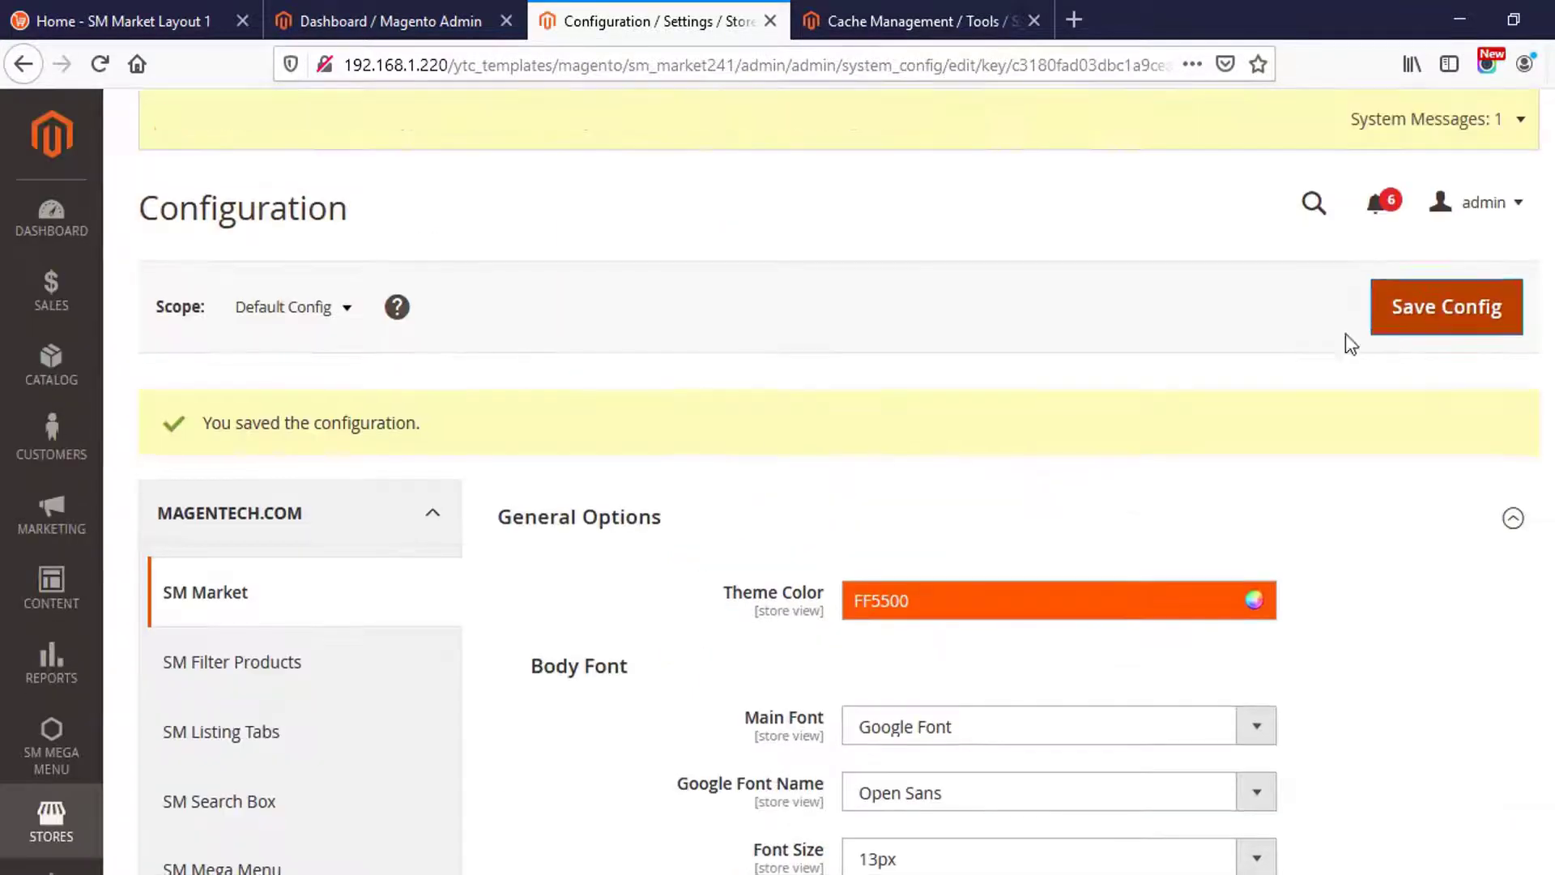
Flush the cache storage in Cache Management and confirm the flush.
left_click(915, 21)
left_click(1132, 307)
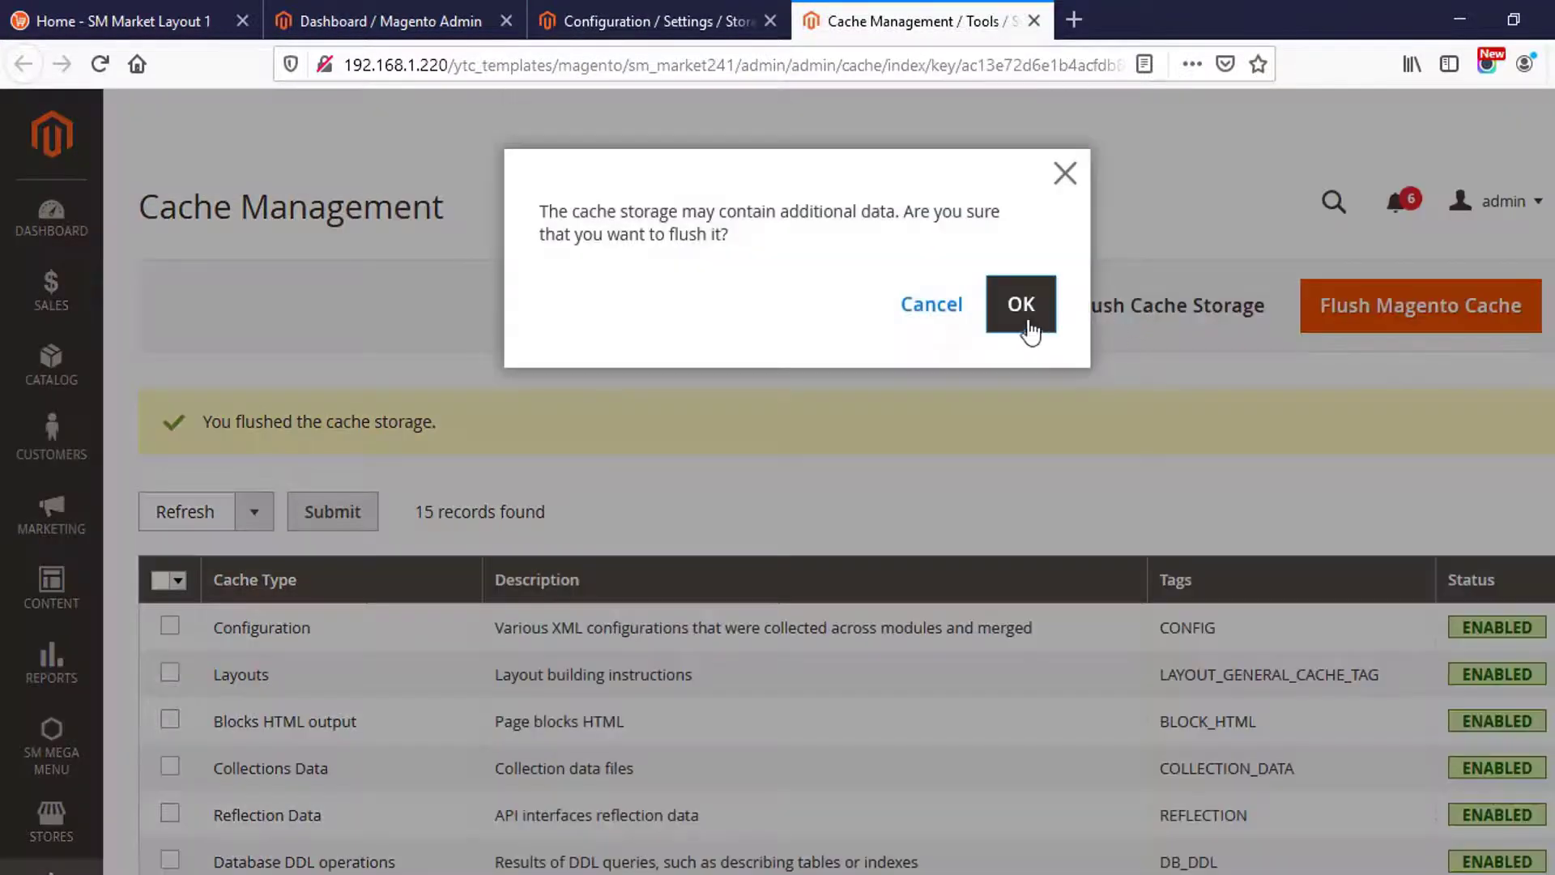
left_click(1019, 303)
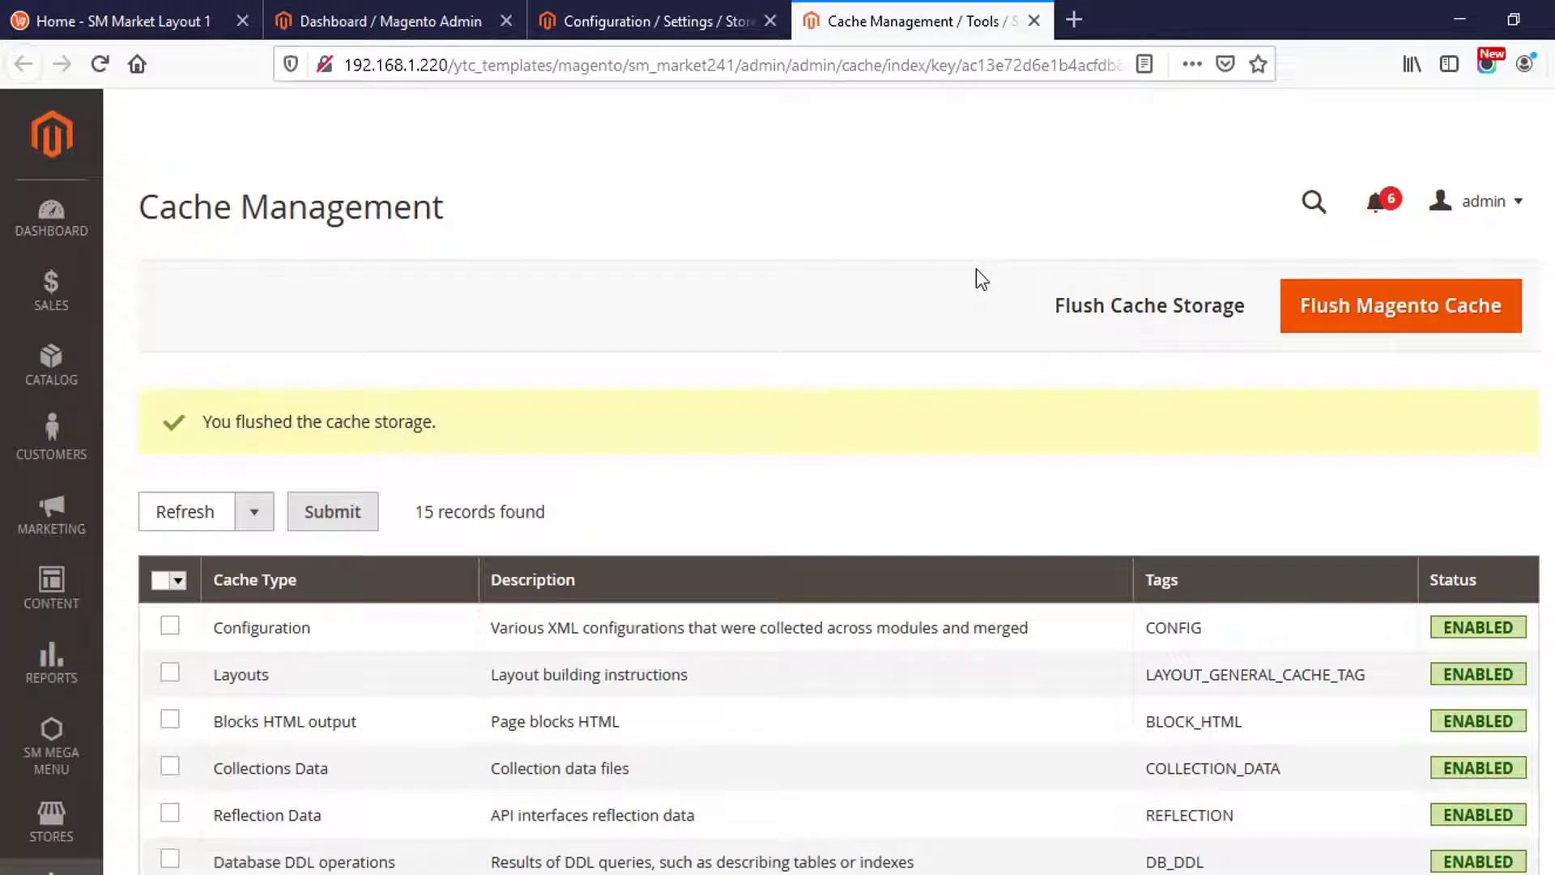
left_click_drag(206, 418, 510, 420)
Reload the storefront home page in the iPhone view and examine its mobile layout from header to footer.
left_click(90, 19)
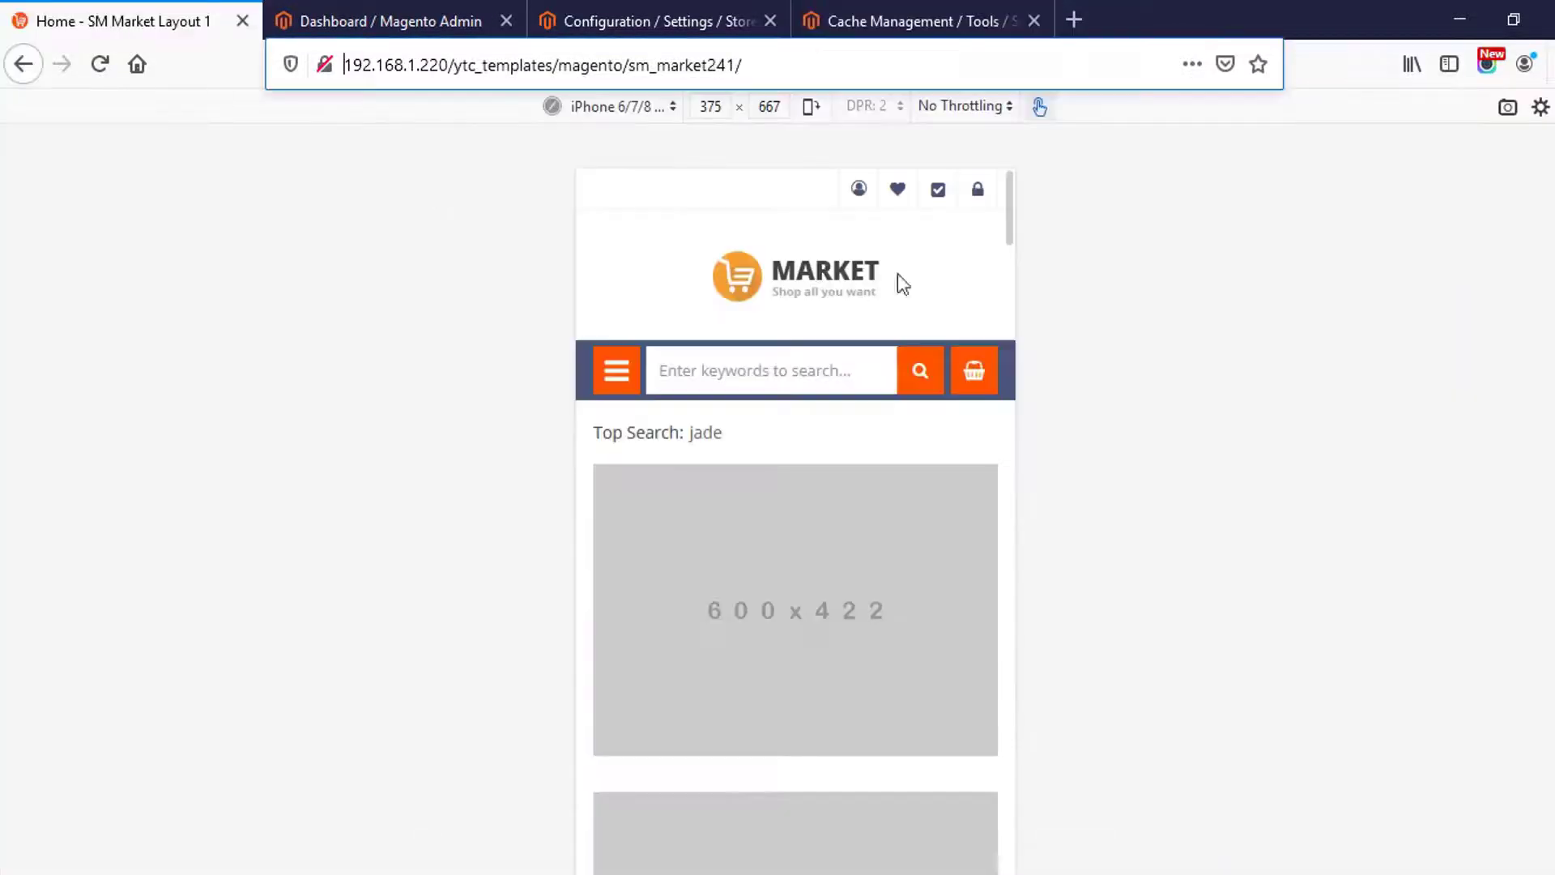
left_click(100, 64)
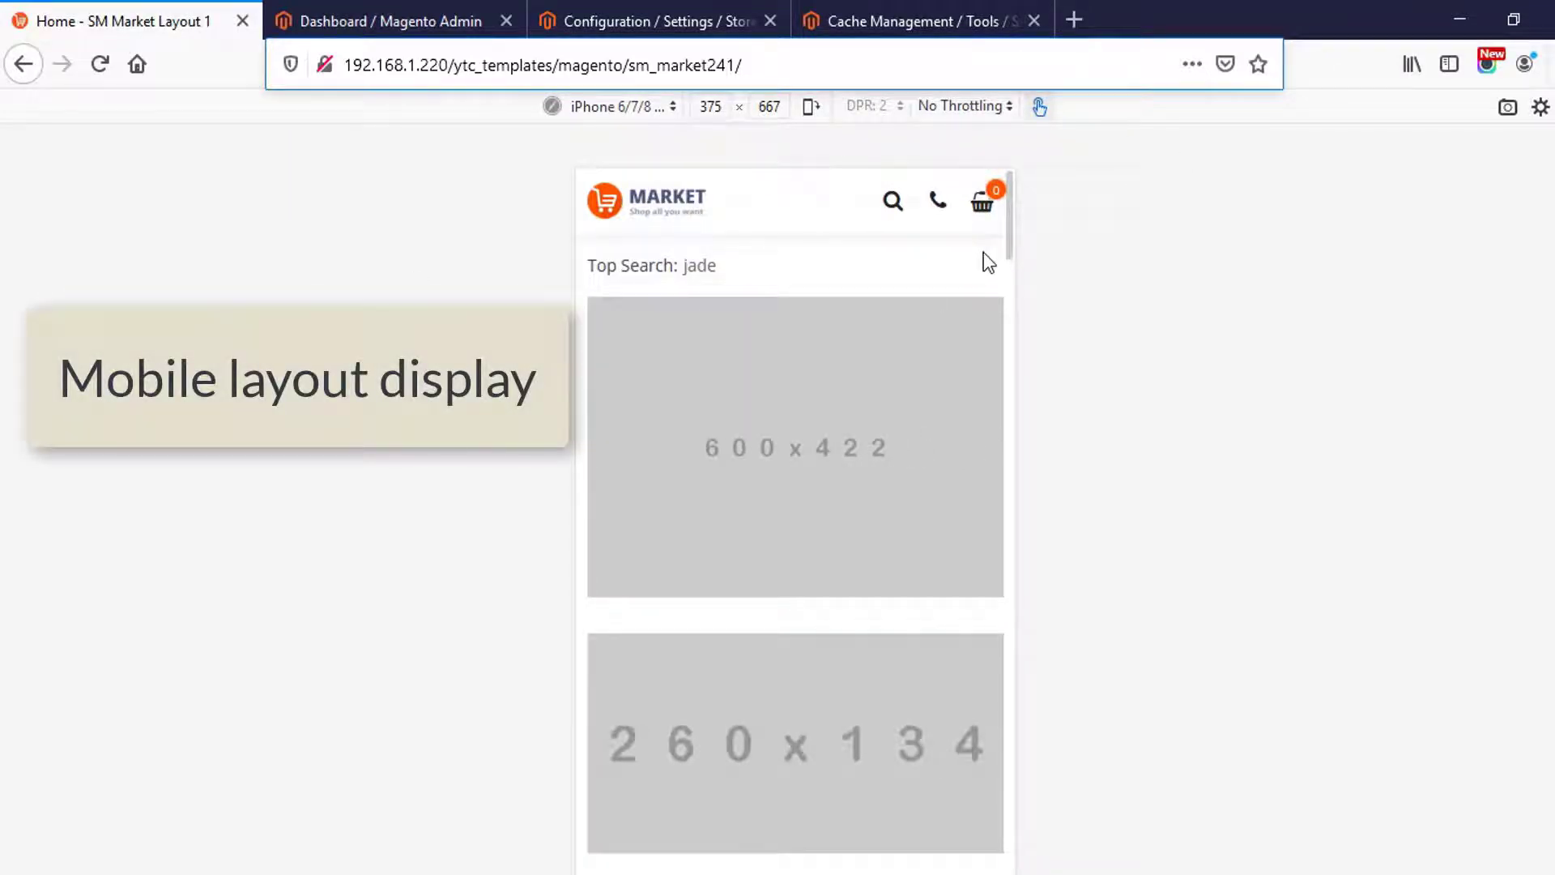
scroll(985, 254, "down", 5)
scroll(985, 263, "down", 5)
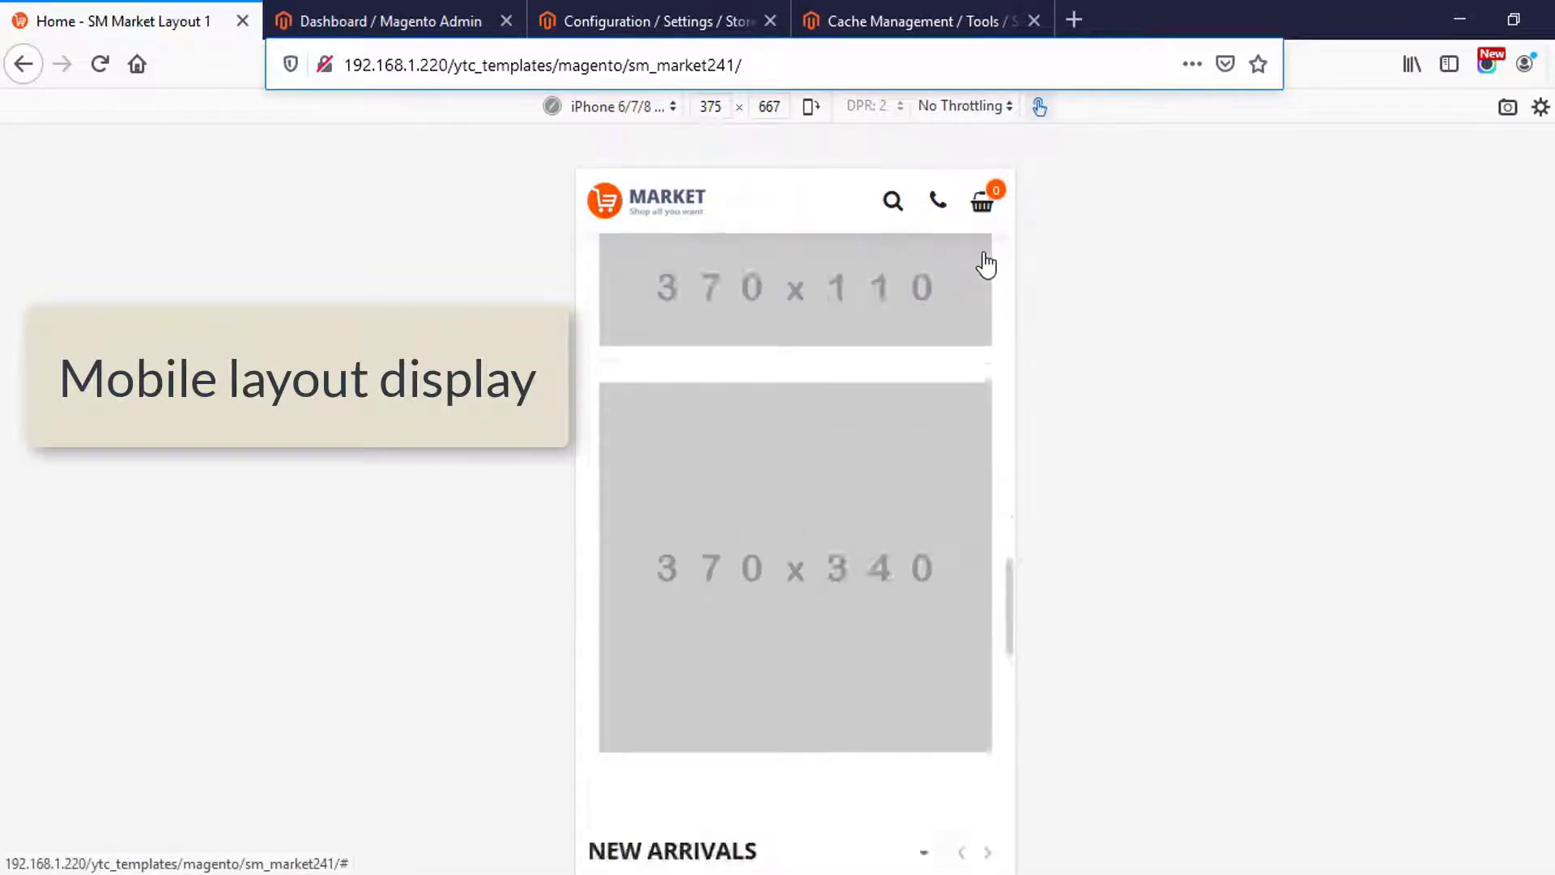
scroll(984, 252, "down", 5)
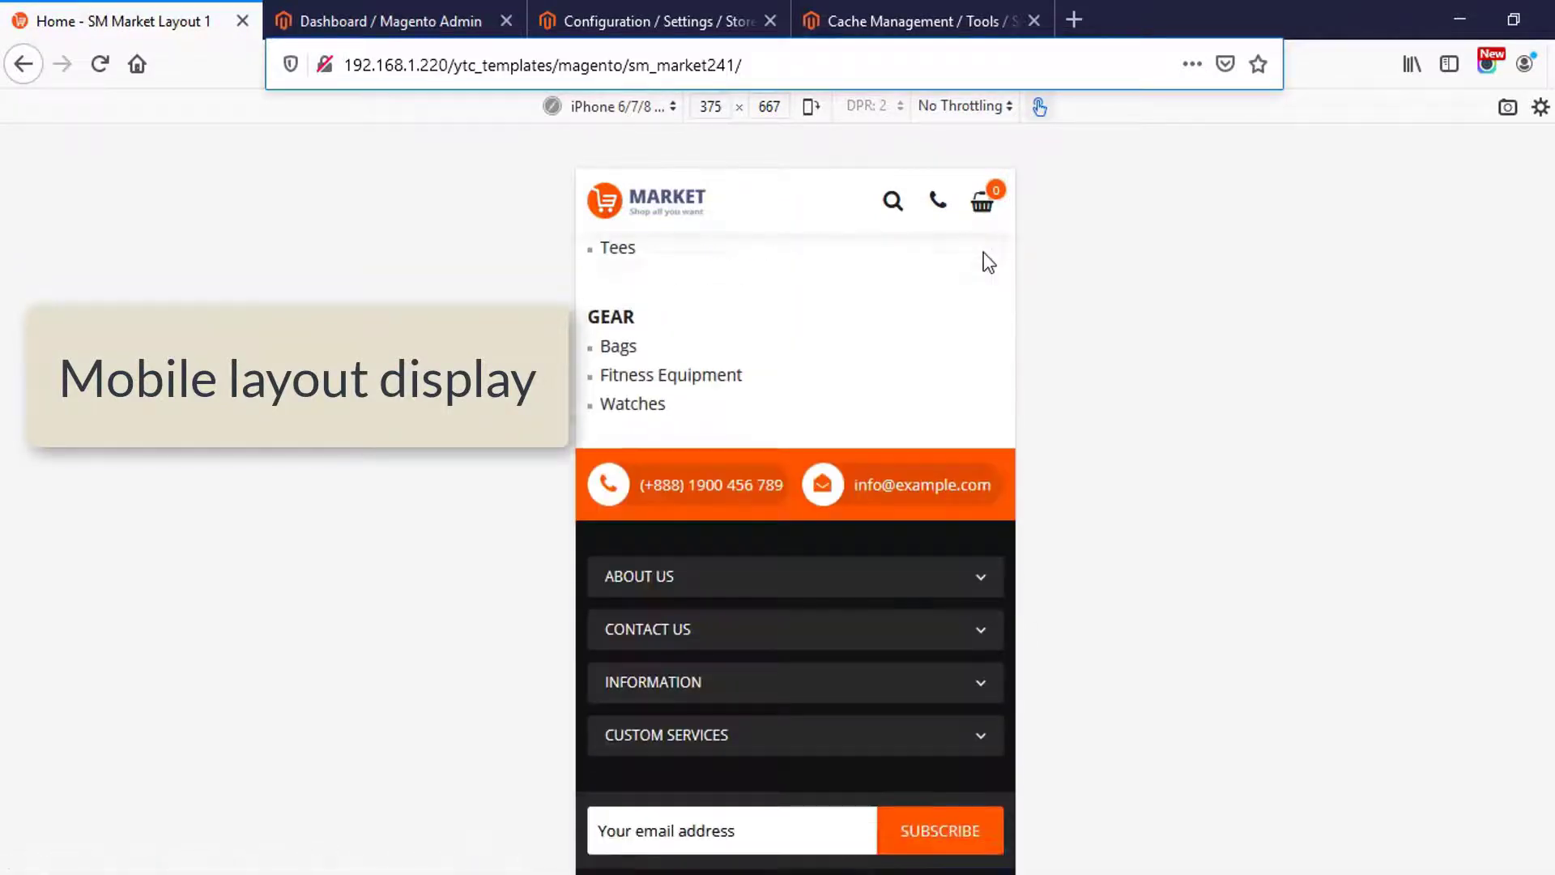
scroll(984, 253, "up", 10)
scroll(986, 263, "up", 10)
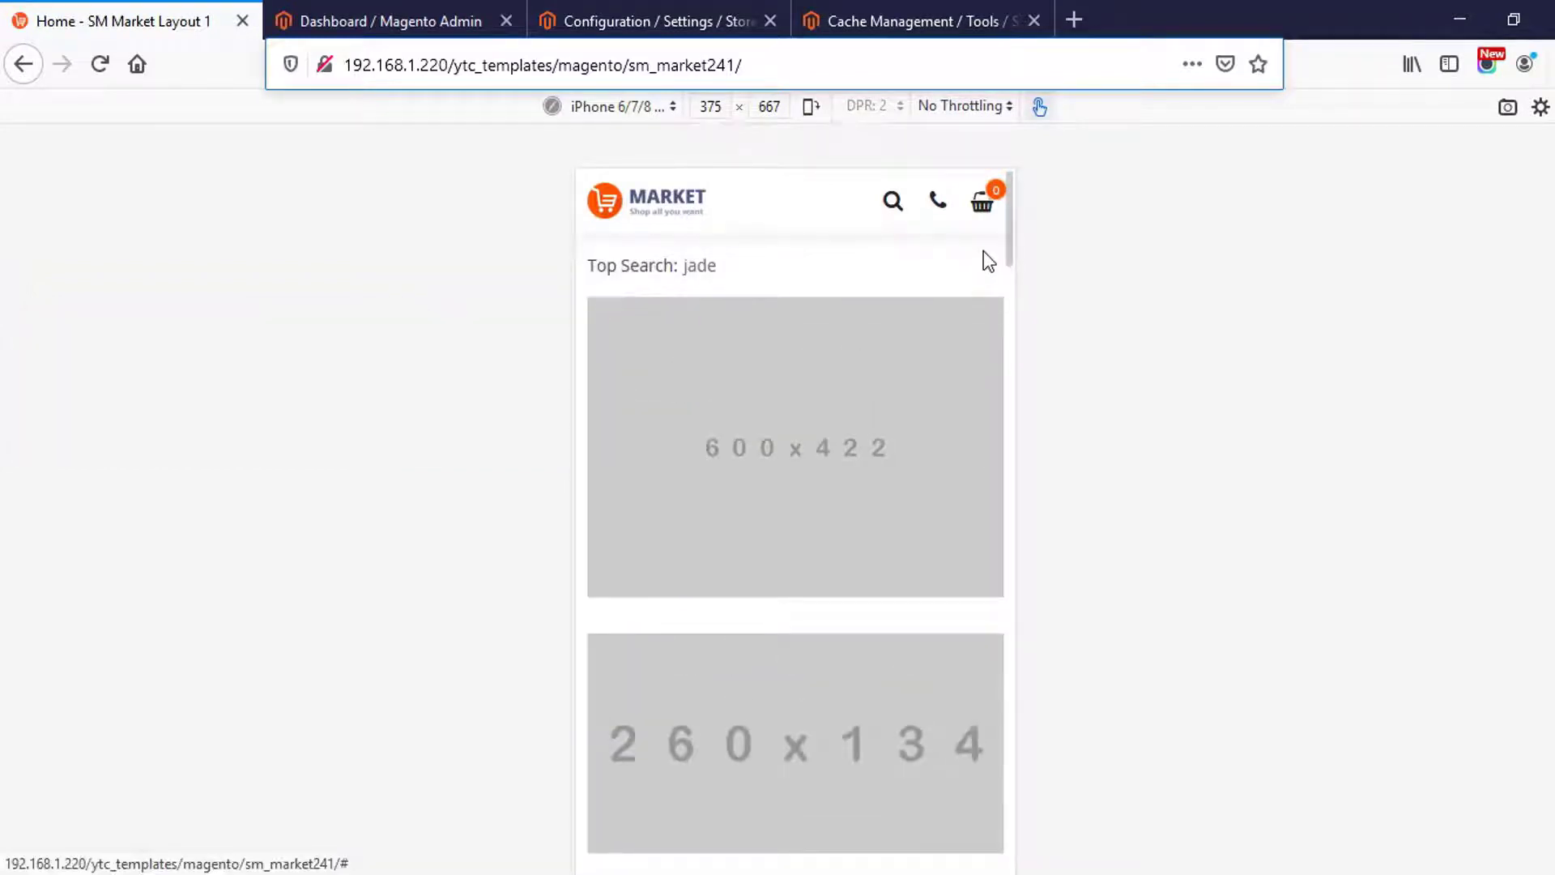
Set the CMS Home Page Mobile to Home - SM Market Layout 2 in the SM Market configuration's mobile layout options.
left_click(697, 19)
scroll(894, 558, "down", 5)
scroll(898, 559, "down", 10)
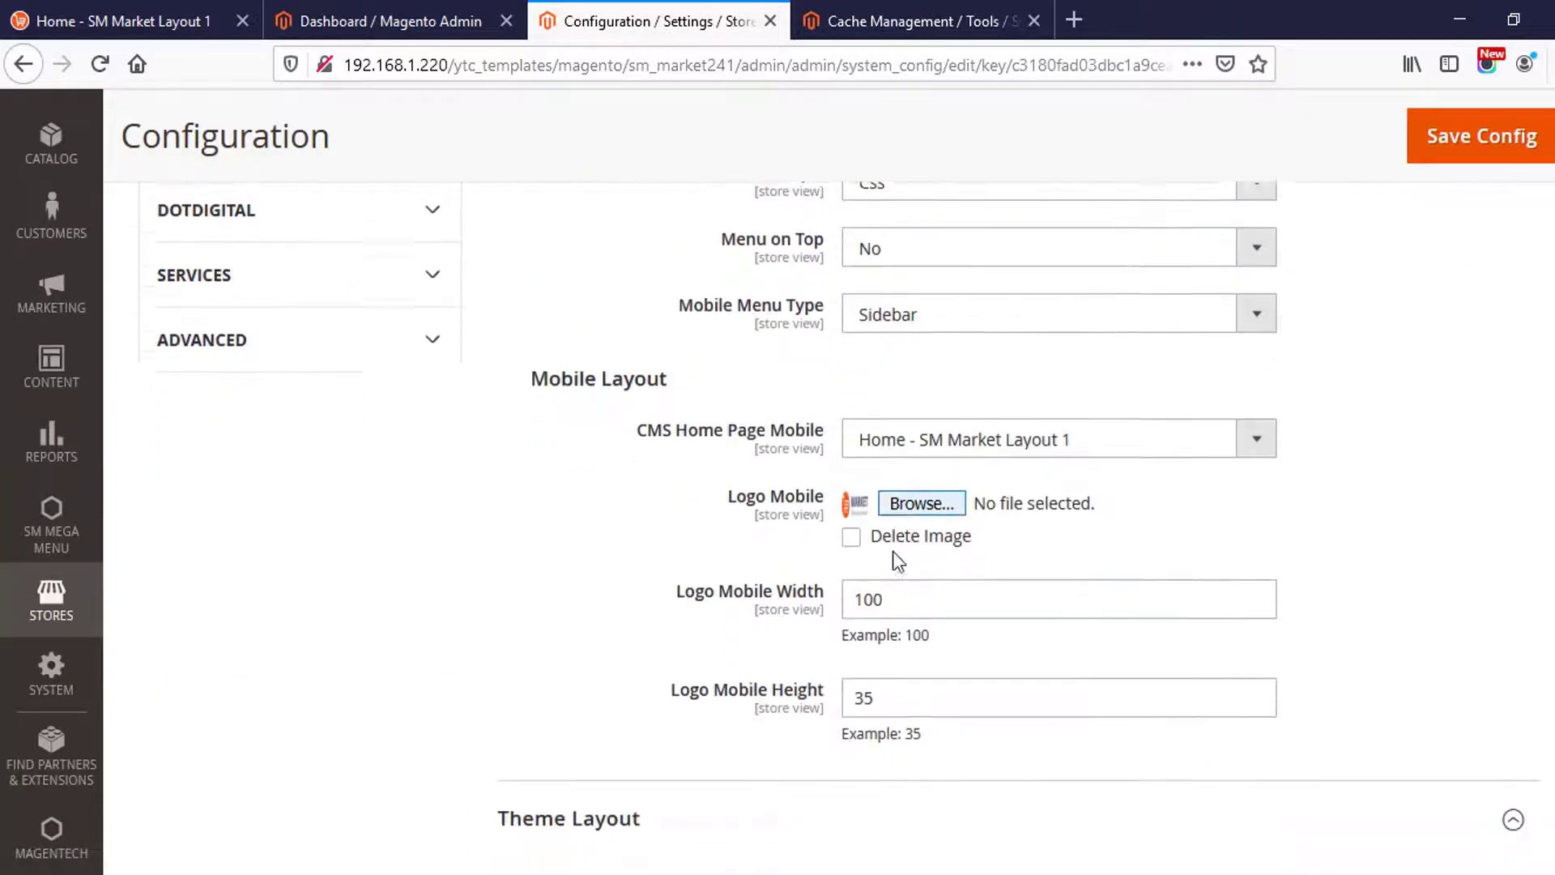
scroll(894, 559, "down", 3)
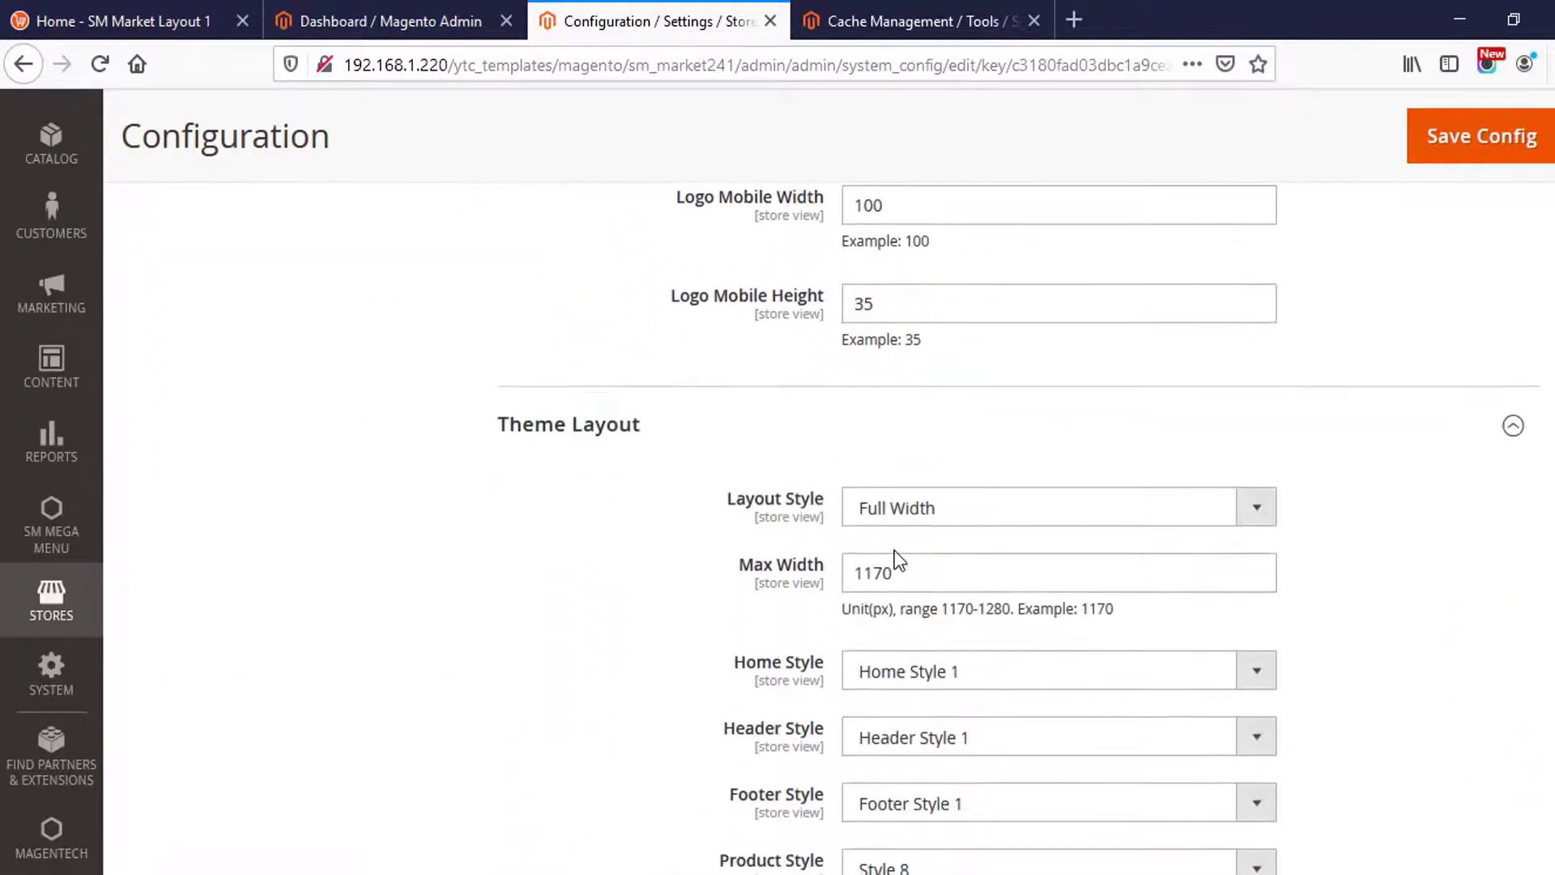
scroll(907, 499, "up", 3)
left_click(927, 274)
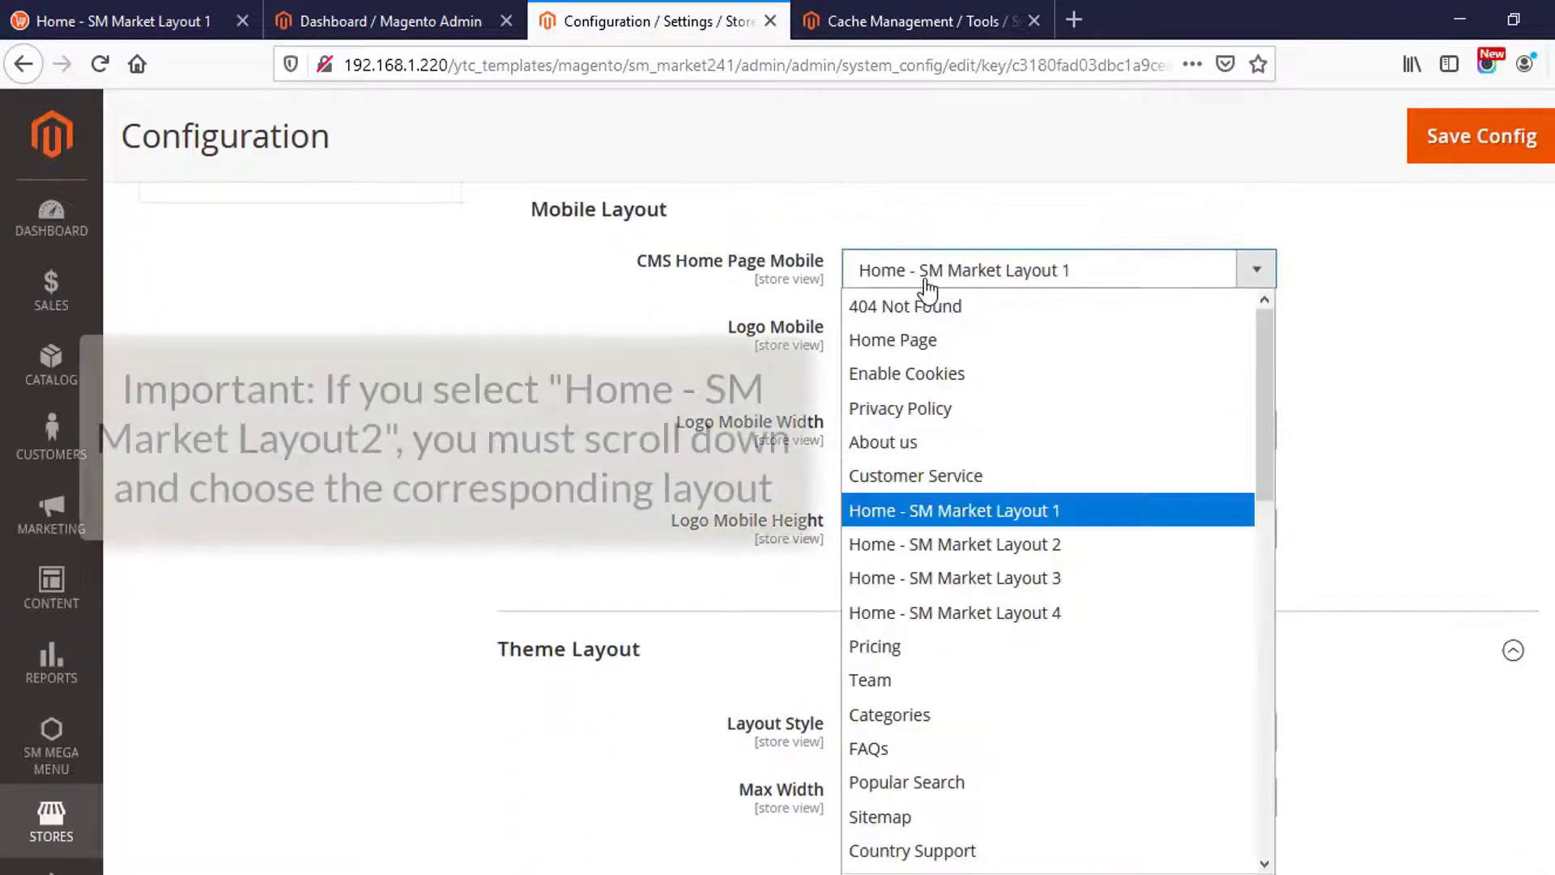
left_click(969, 551)
Set the theme layout to Home Style 2 and Header Style 2, choose the corresponding footer style, and save the configuration.
scroll(927, 628, "down", 6)
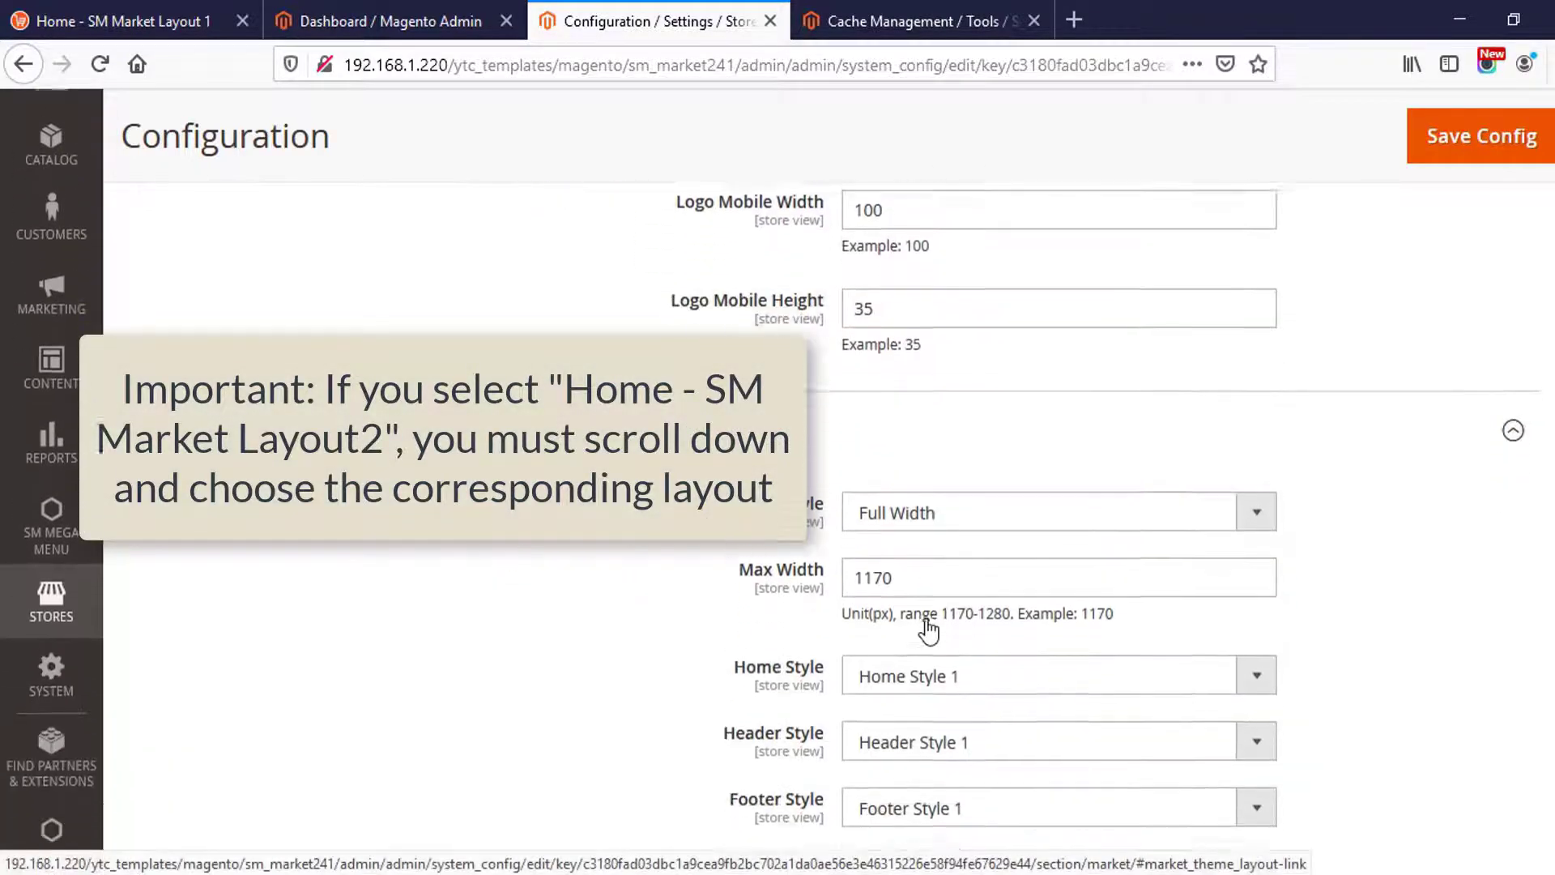
left_click(940, 447)
key("Escape")
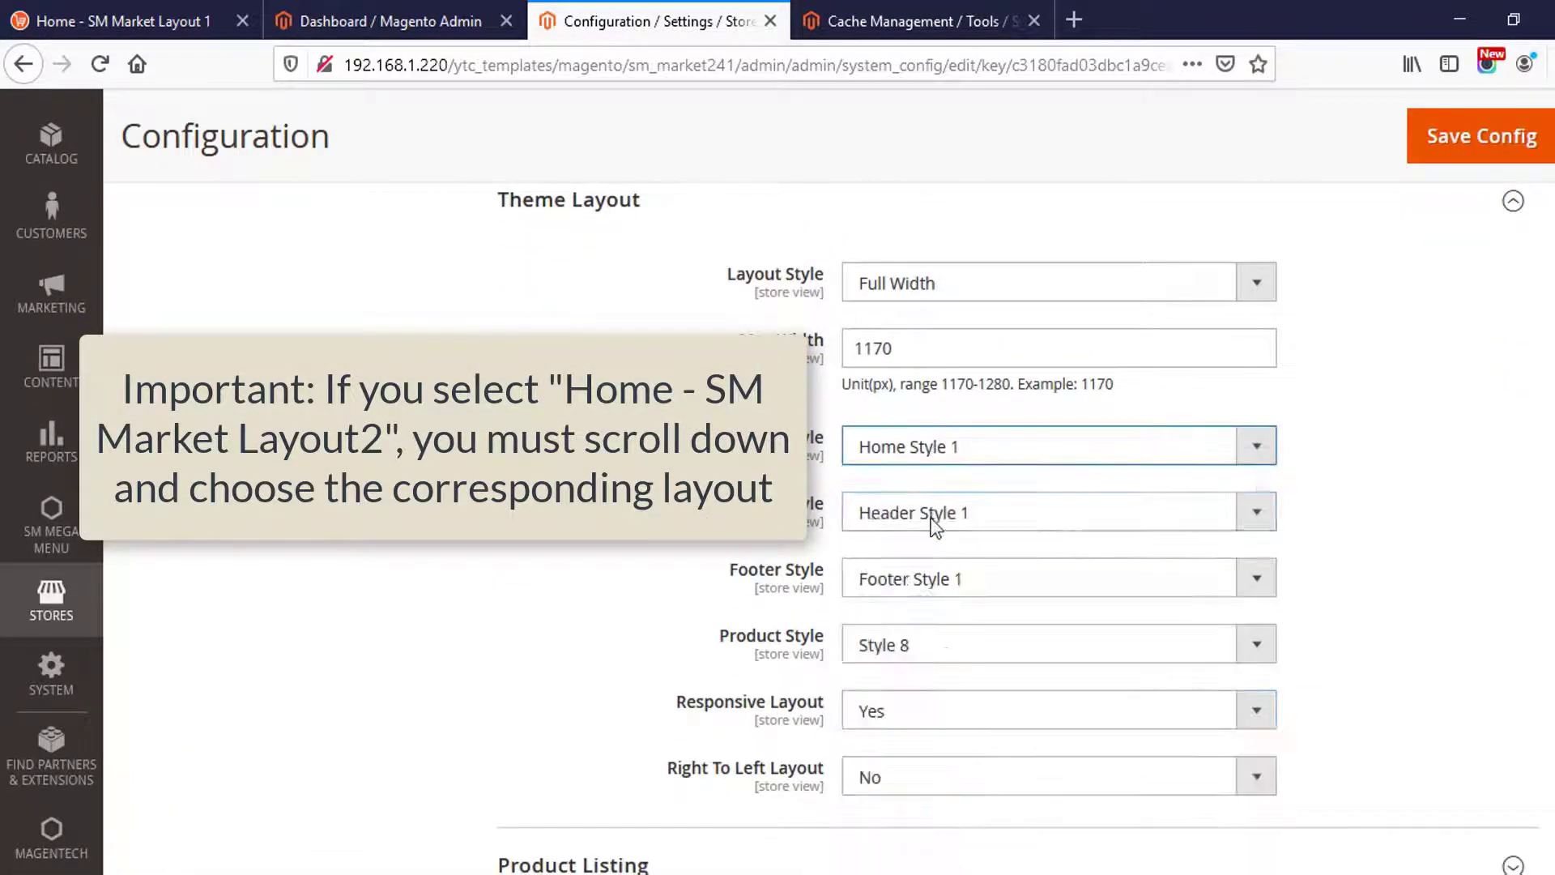
left_click(932, 518)
left_click(975, 139)
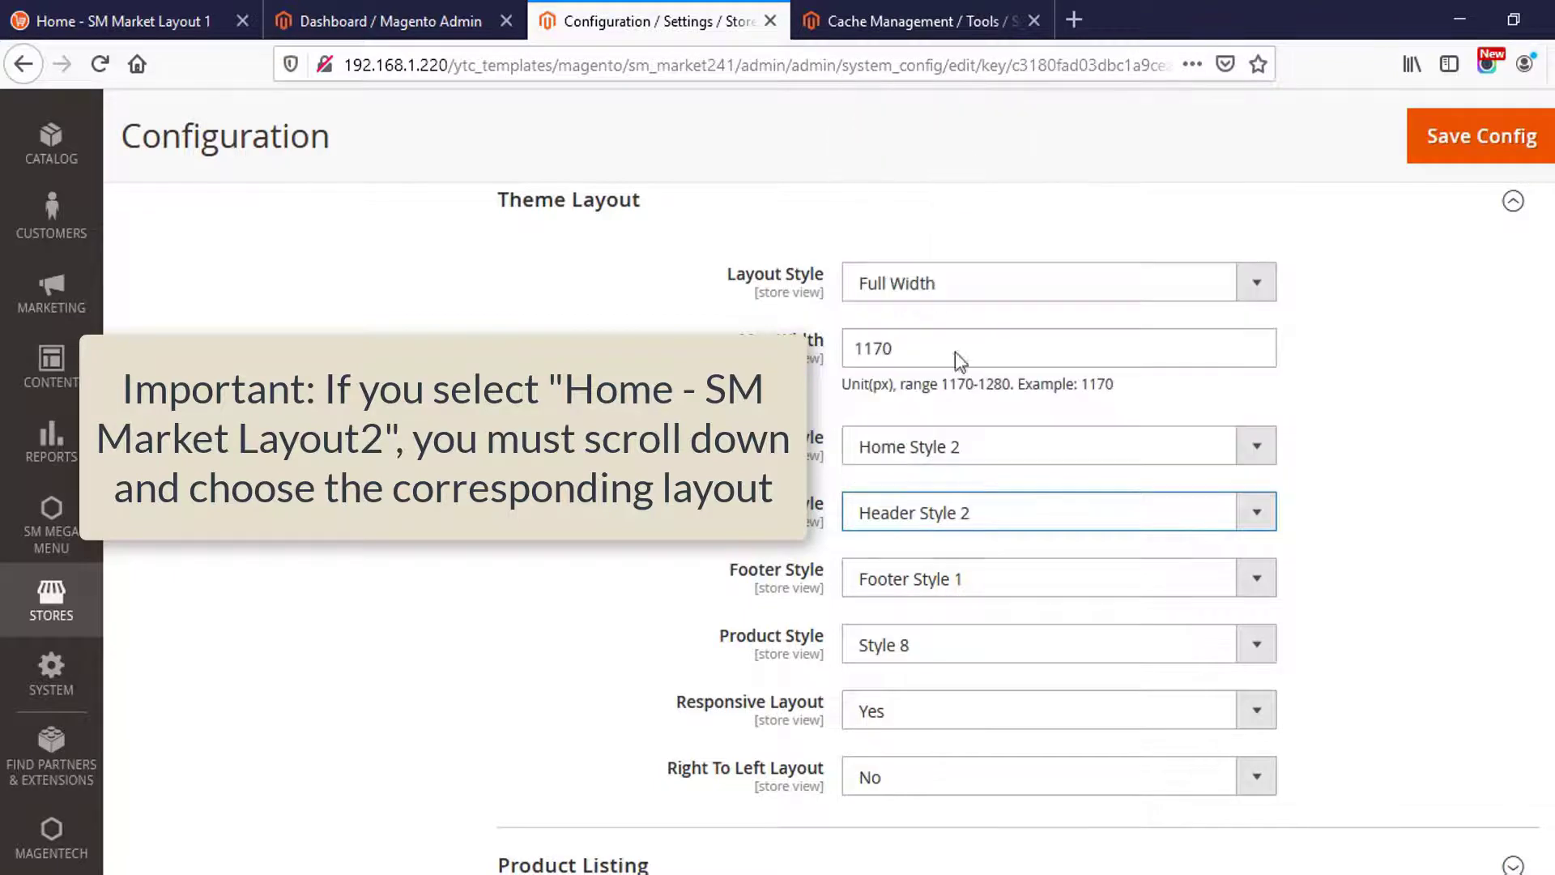
left_click(977, 580)
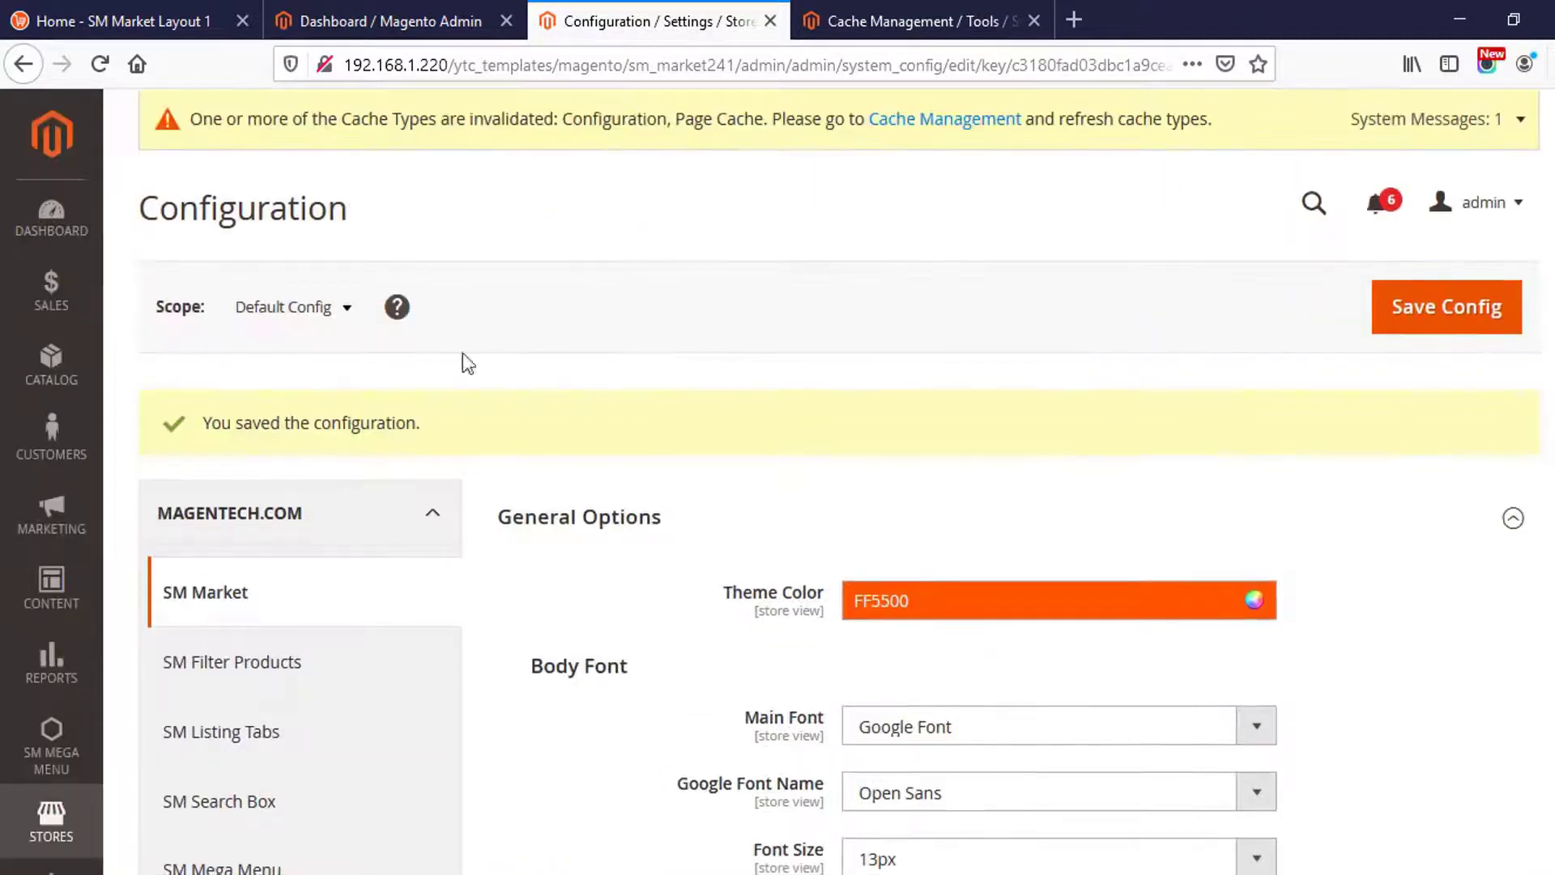
triple_click(206, 420)
Flush the cache storage in Cache Management and confirm the flush.
left_click(948, 4)
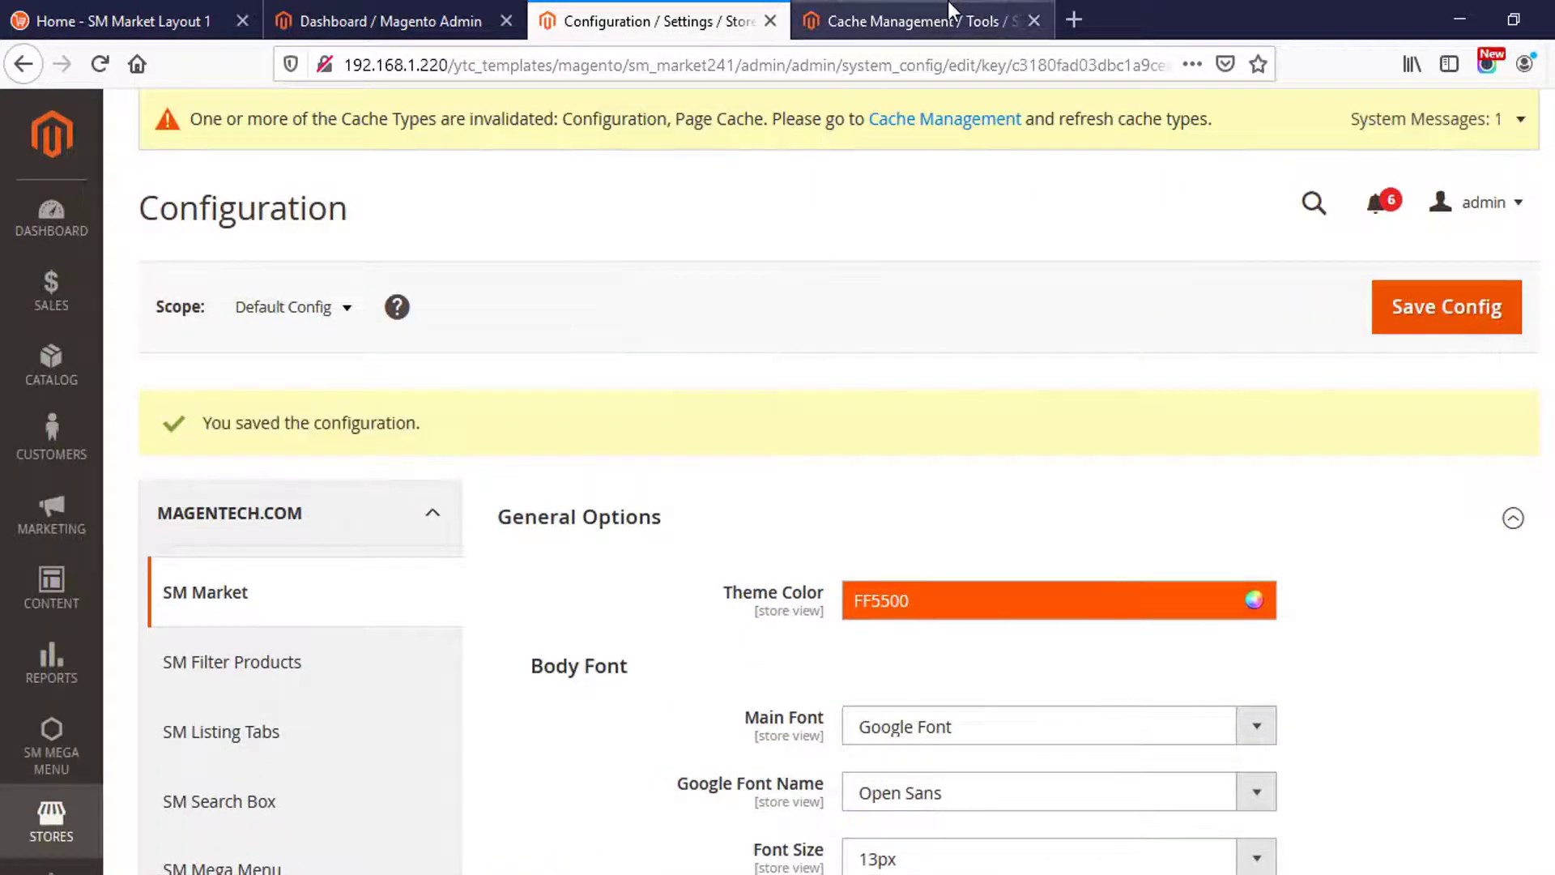
left_click(1184, 344)
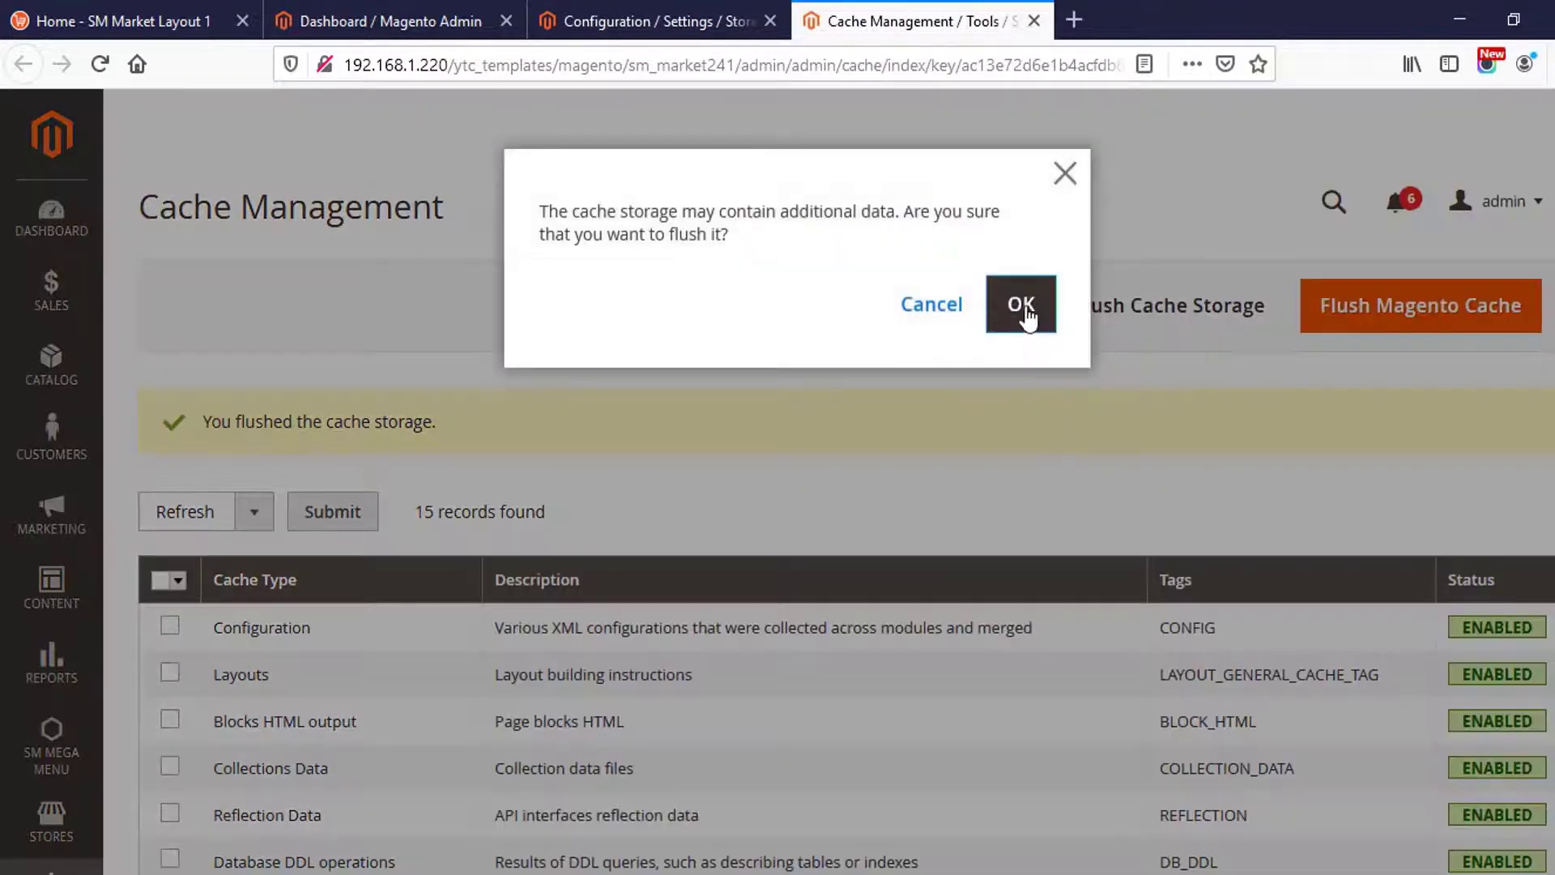
left_click(1028, 314)
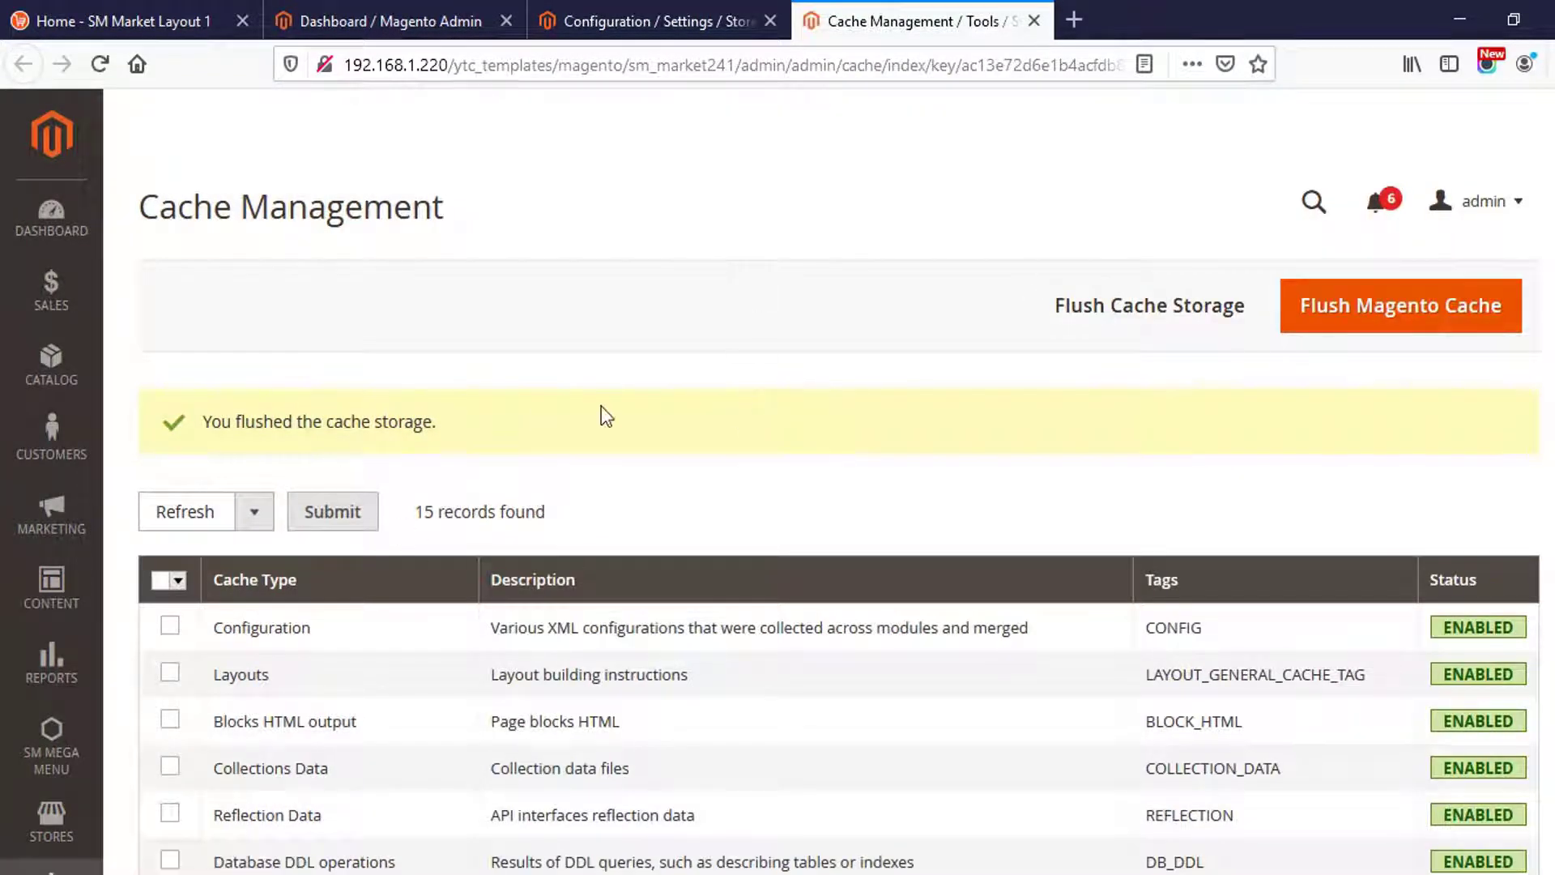
Reload the storefront home page in the iPhone view and examine the Layout 2 content down the page.
left_click(70, 12)
key("F5")
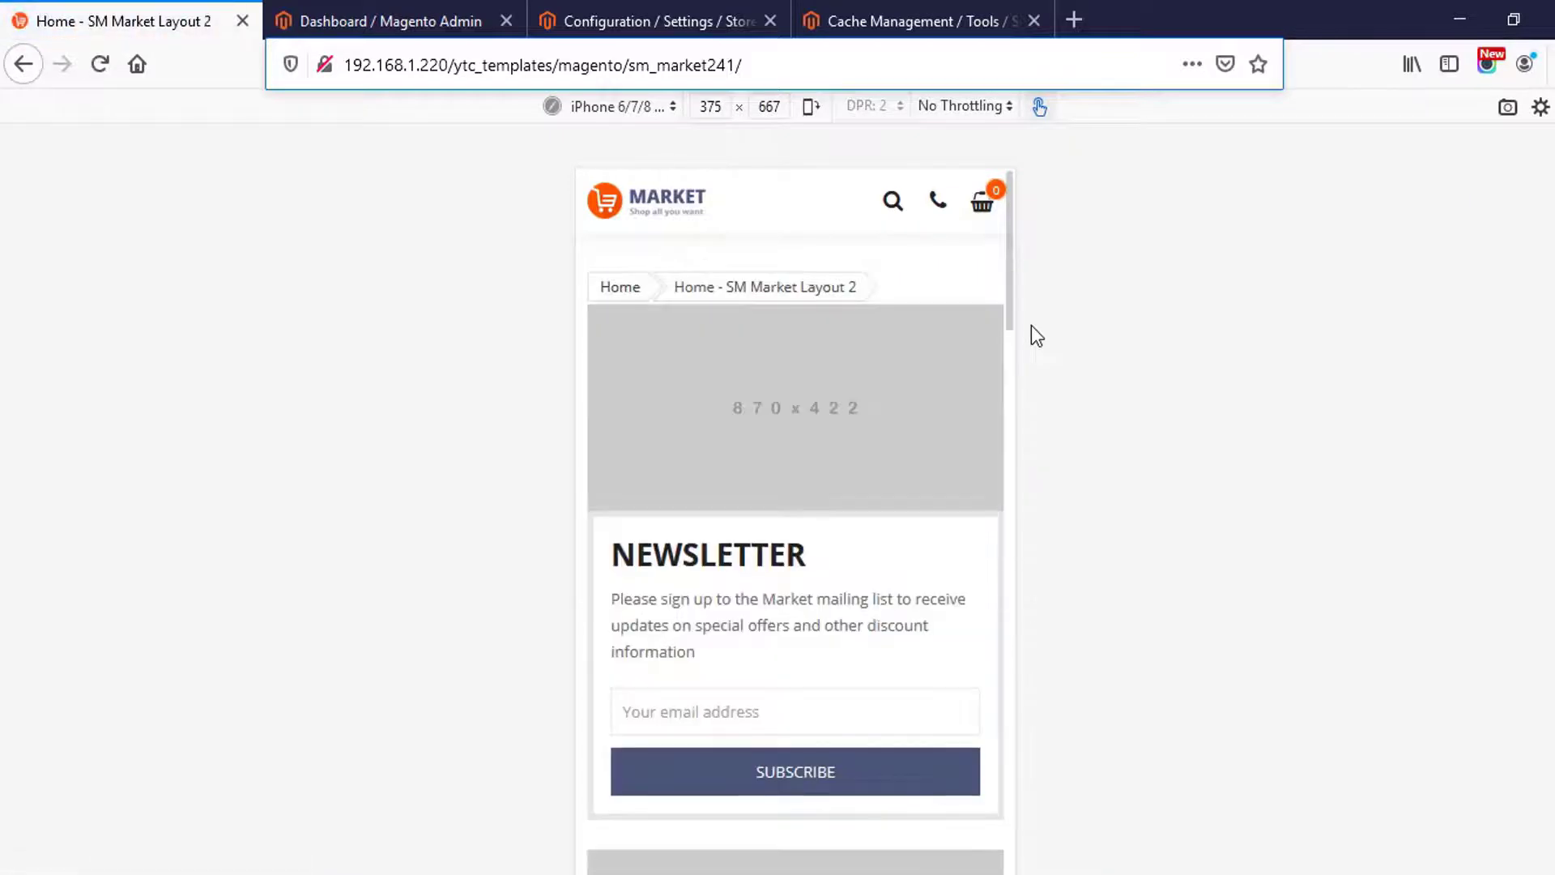
scroll(920, 312, "down", 10)
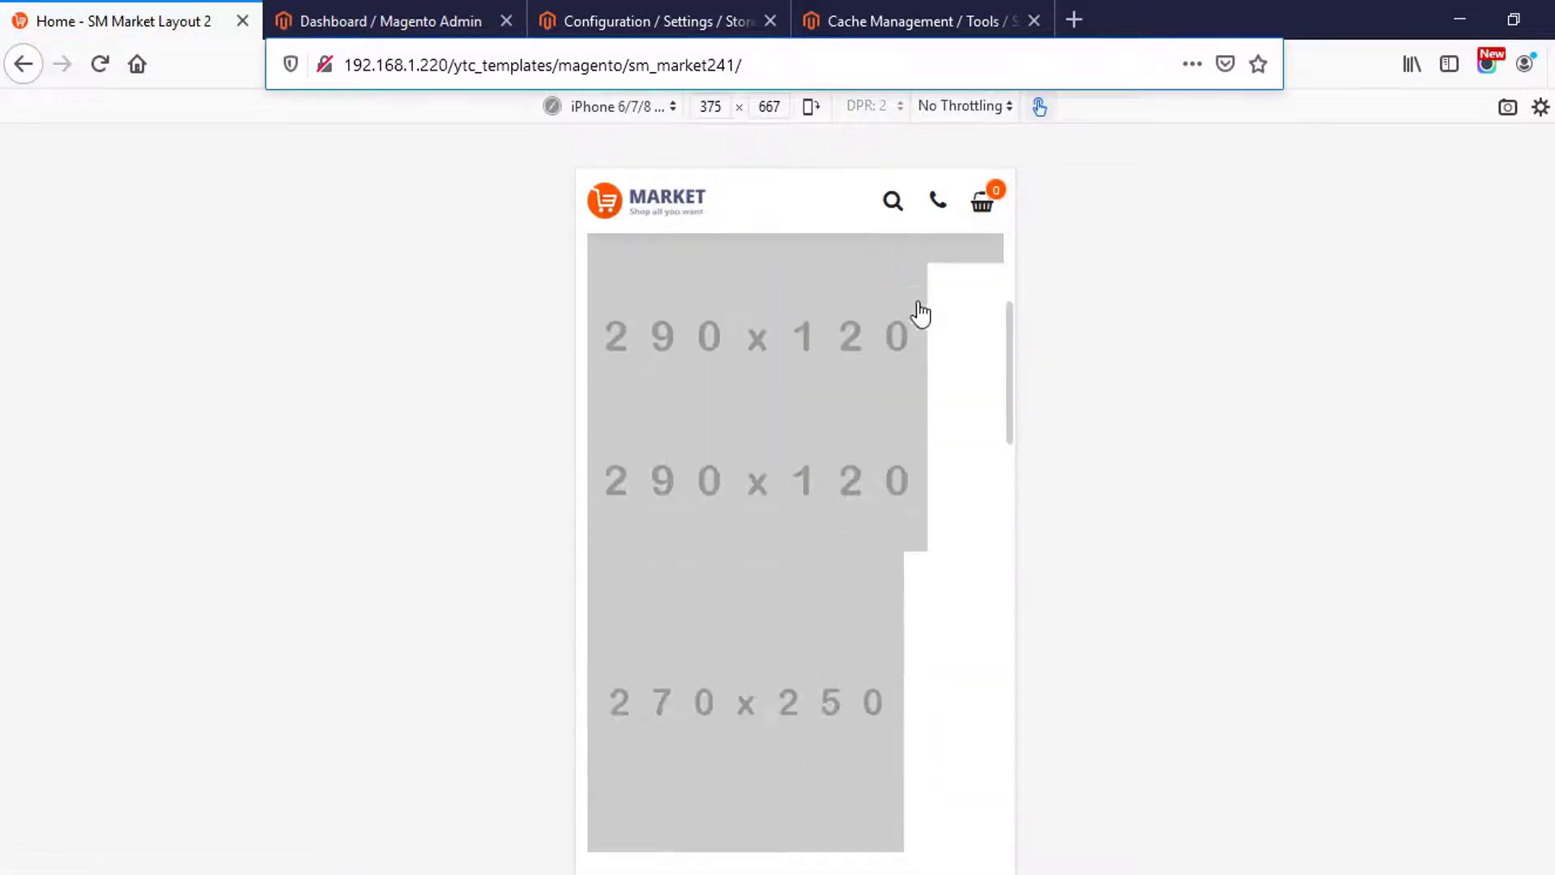
scroll(921, 315, "down", 15)
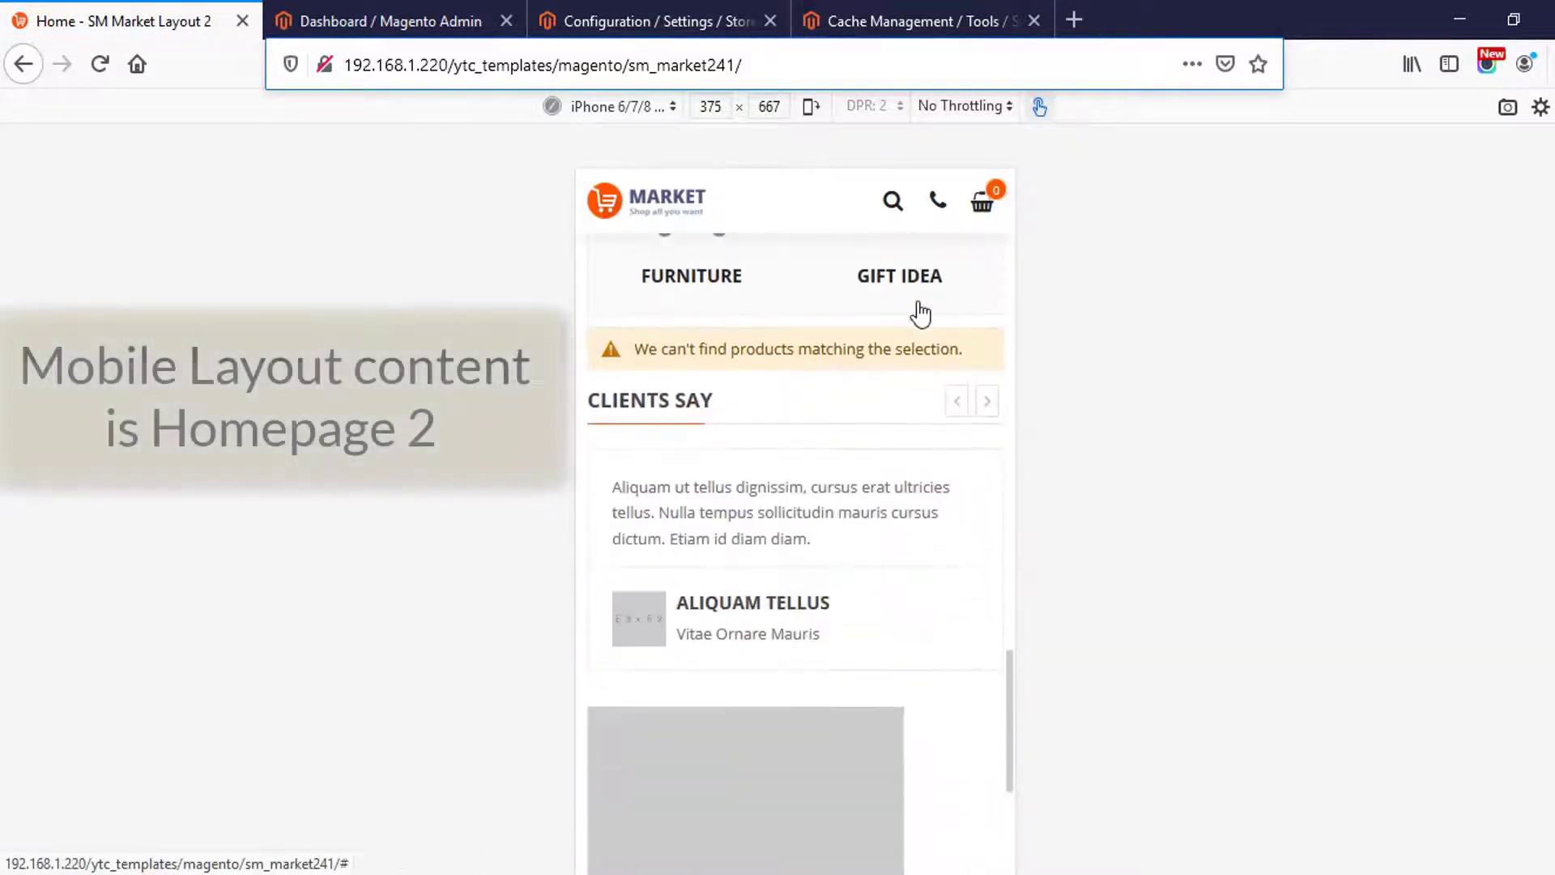
scroll(919, 405, "up", 20)
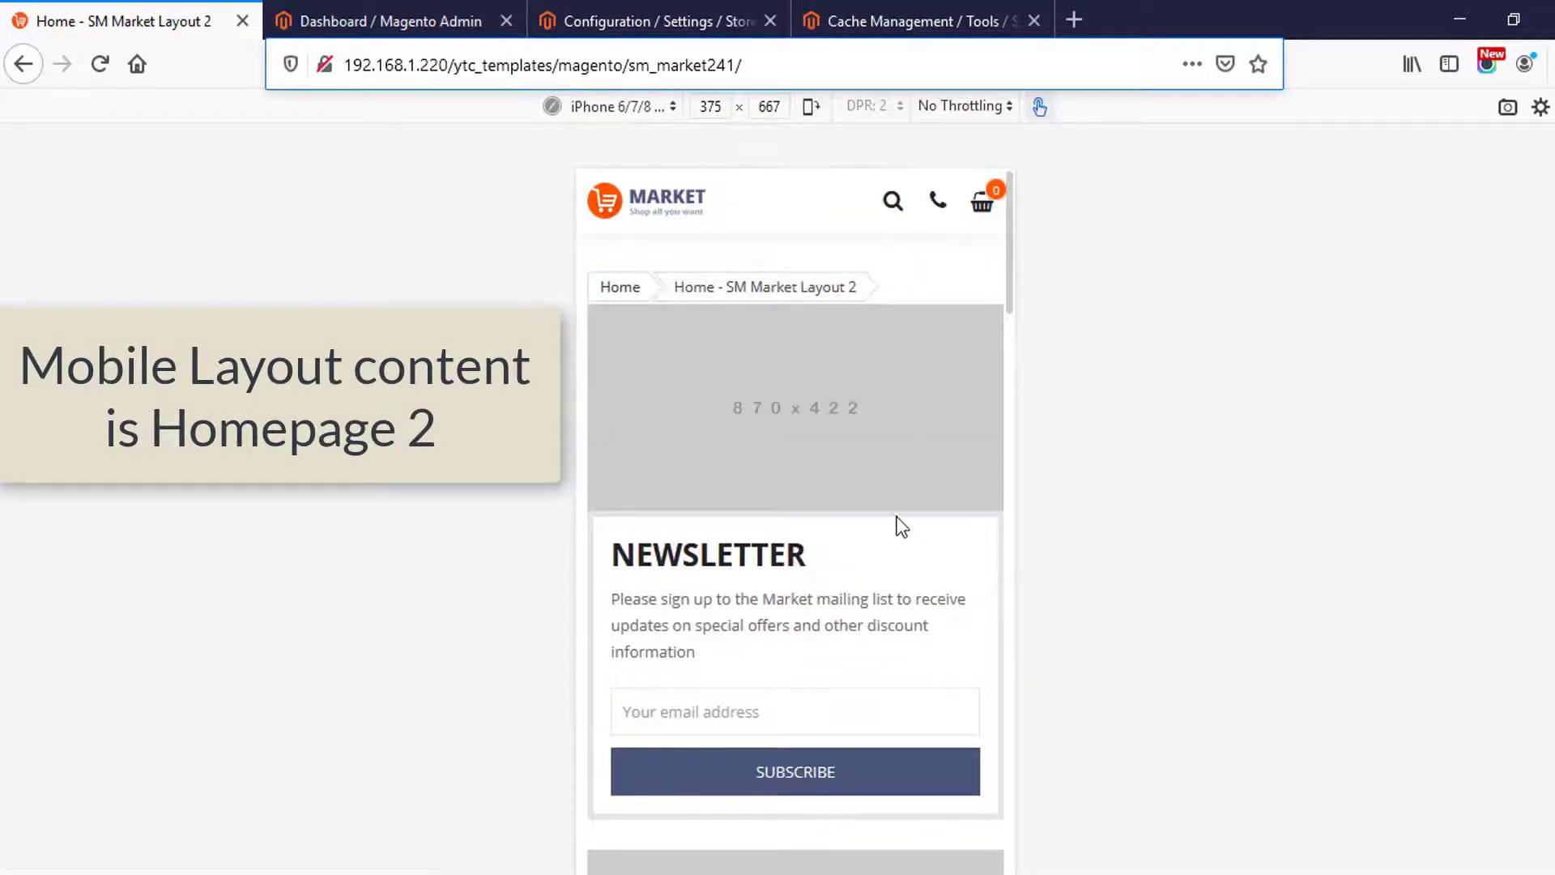
Set the CMS Home Page Mobile to Home - SM Market Layout 1 in the SM Market configuration.
left_click(690, 29)
scroll(839, 583, "down", 20)
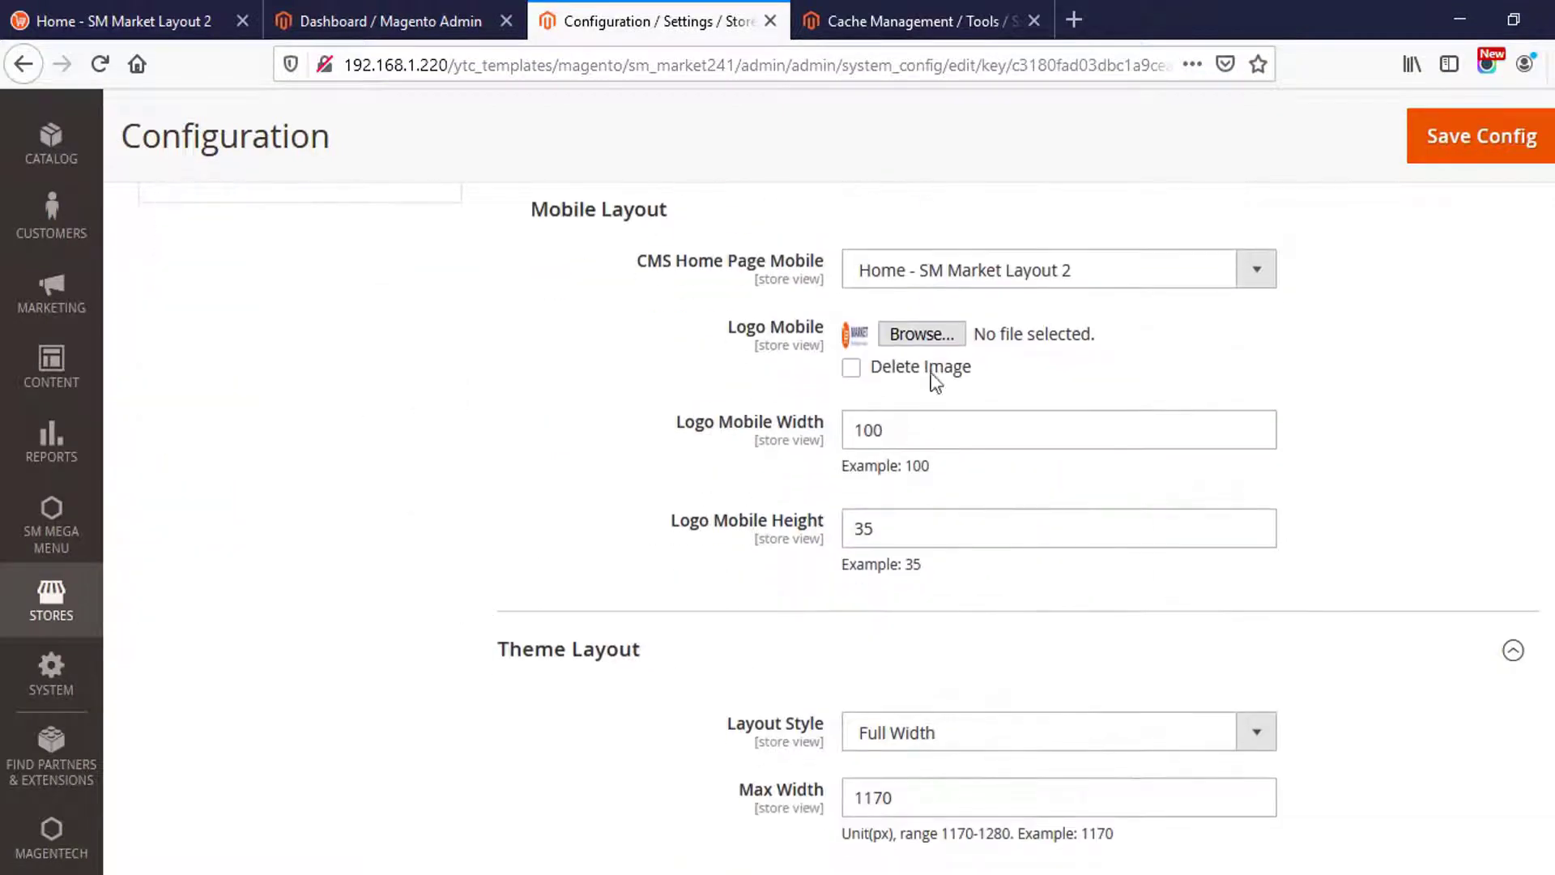
left_click(915, 270)
left_click(937, 510)
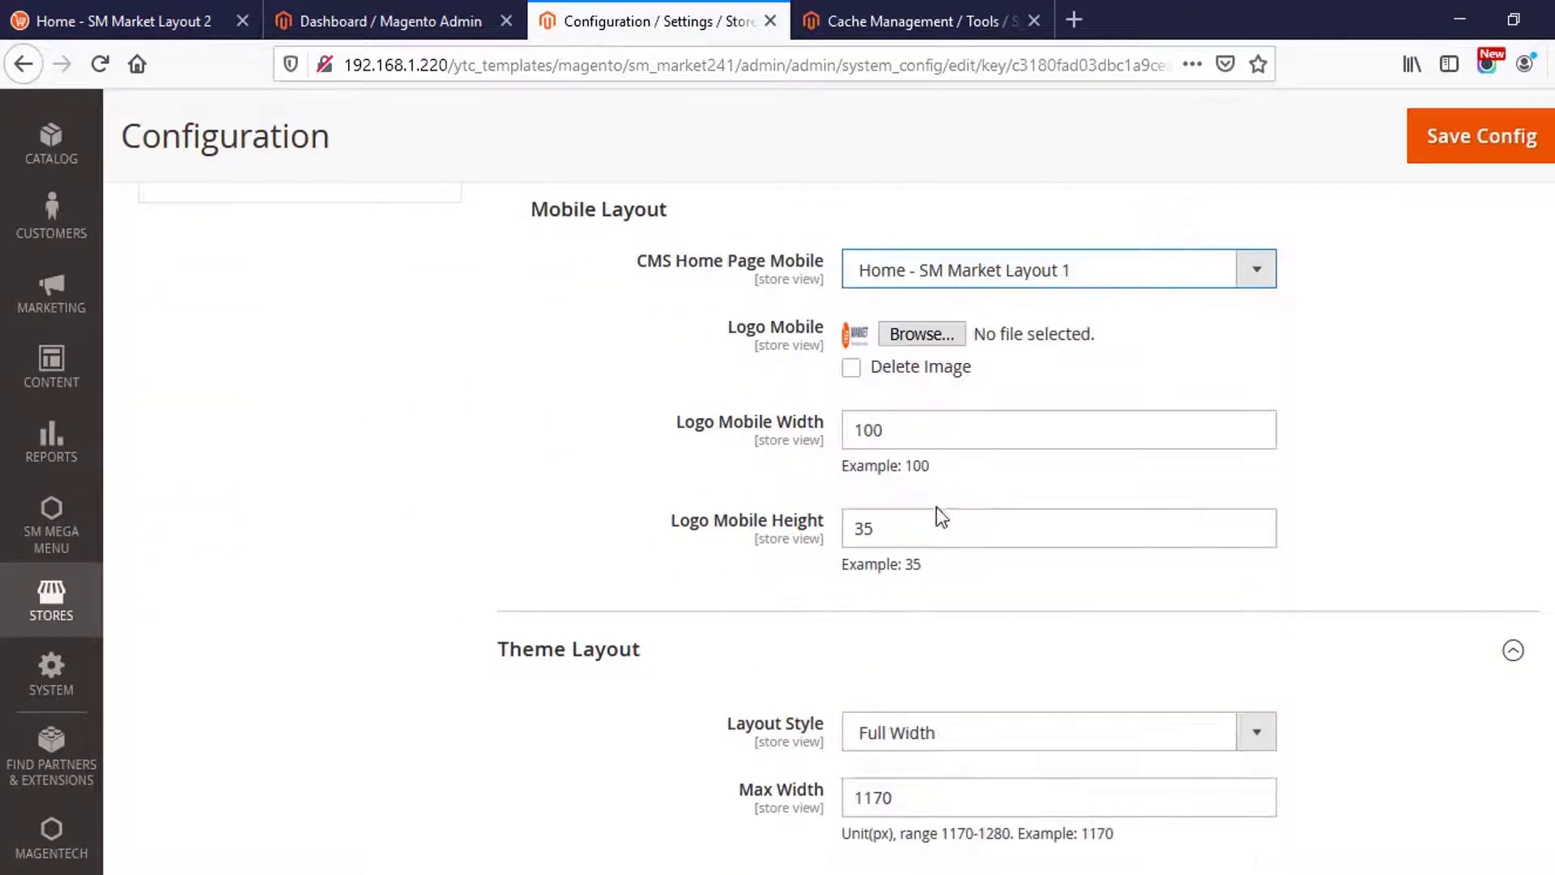
Set the theme layout to Home Style 1, Header Style 1 and Footer Style 1, and save the configuration.
scroll(921, 469, "down", 5)
left_click(930, 460)
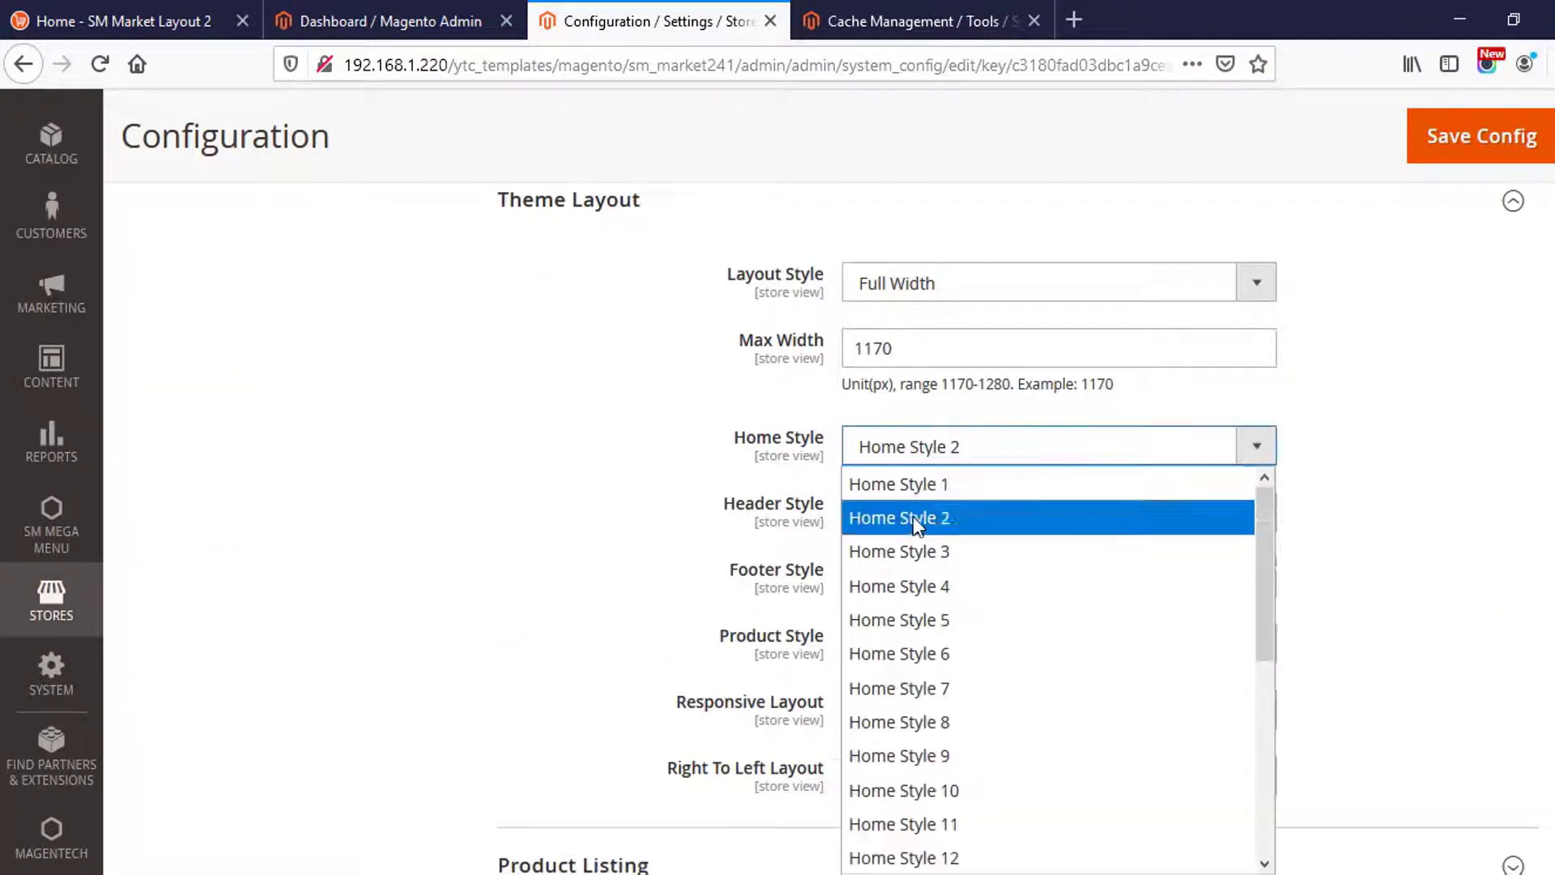
left_click(913, 483)
left_click(923, 527)
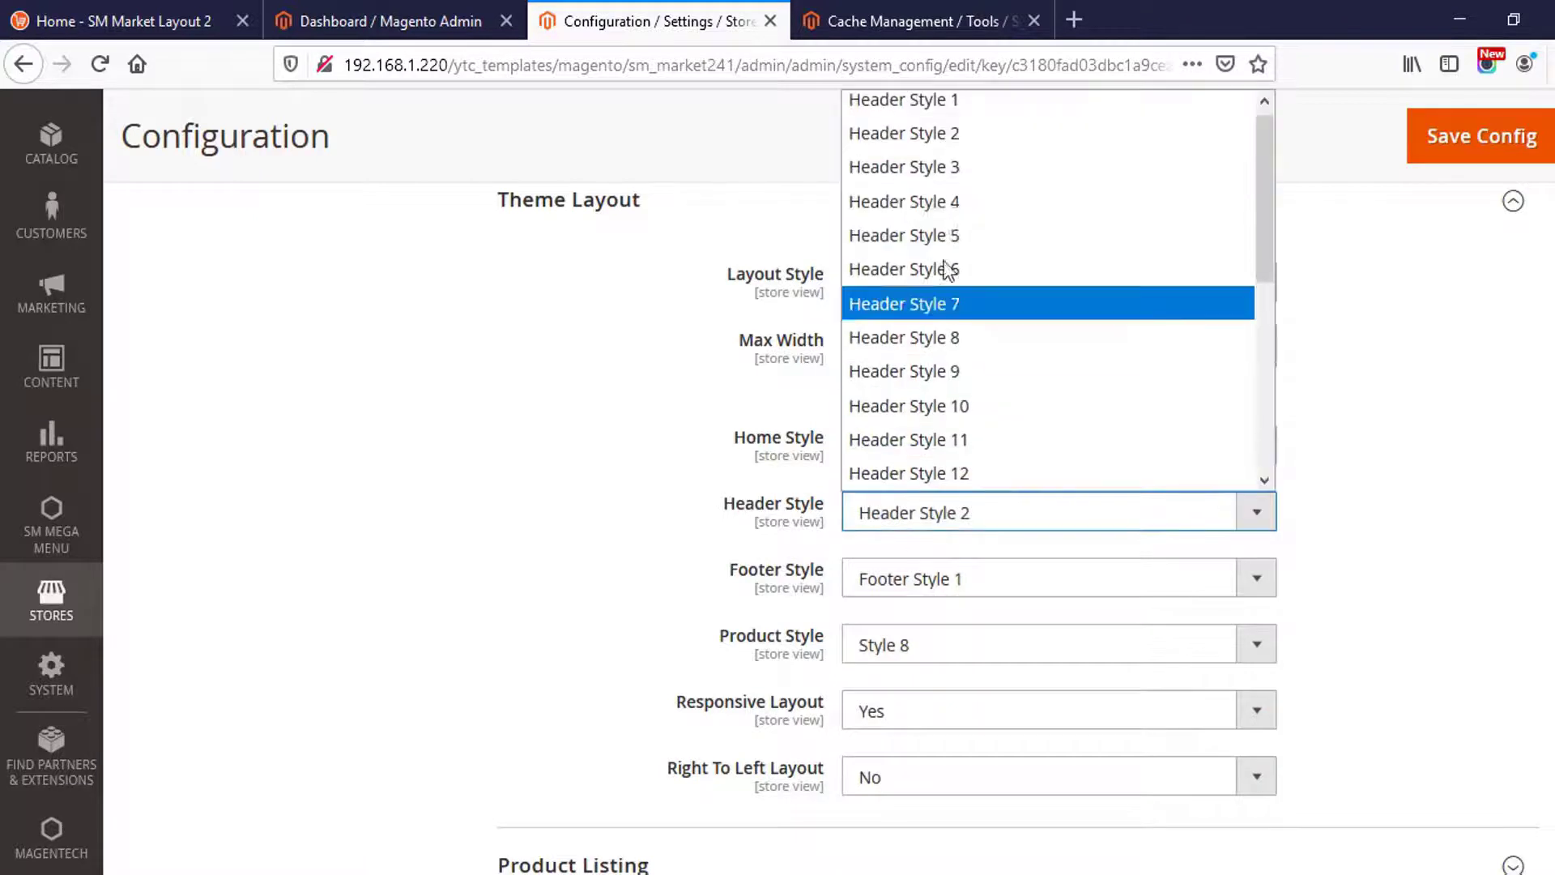
left_click(976, 107)
left_click(942, 592)
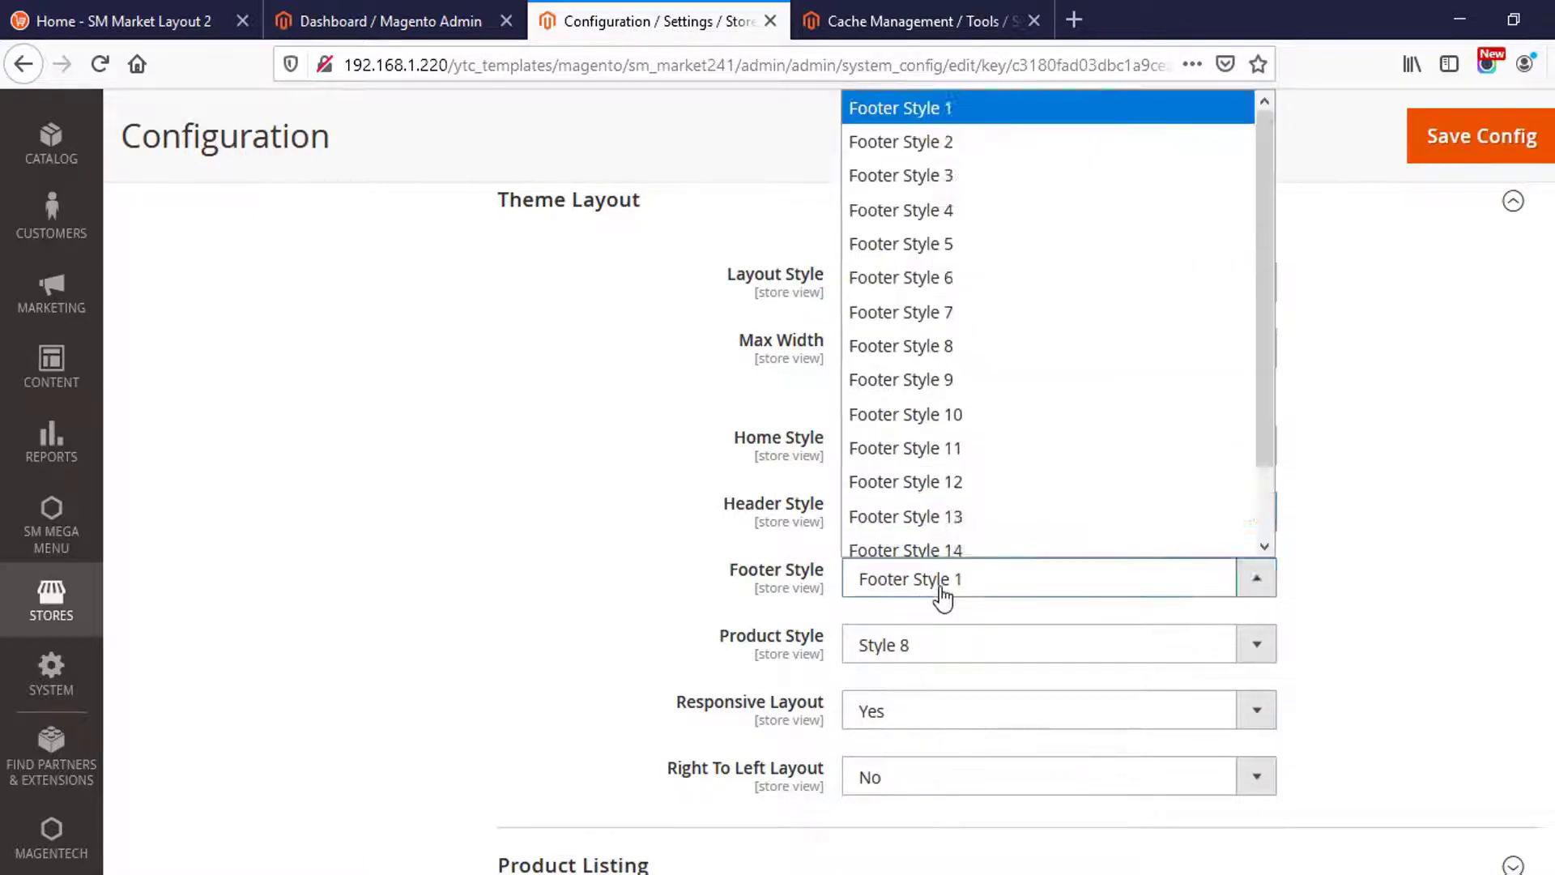
left_click(976, 105)
left_click(1442, 154)
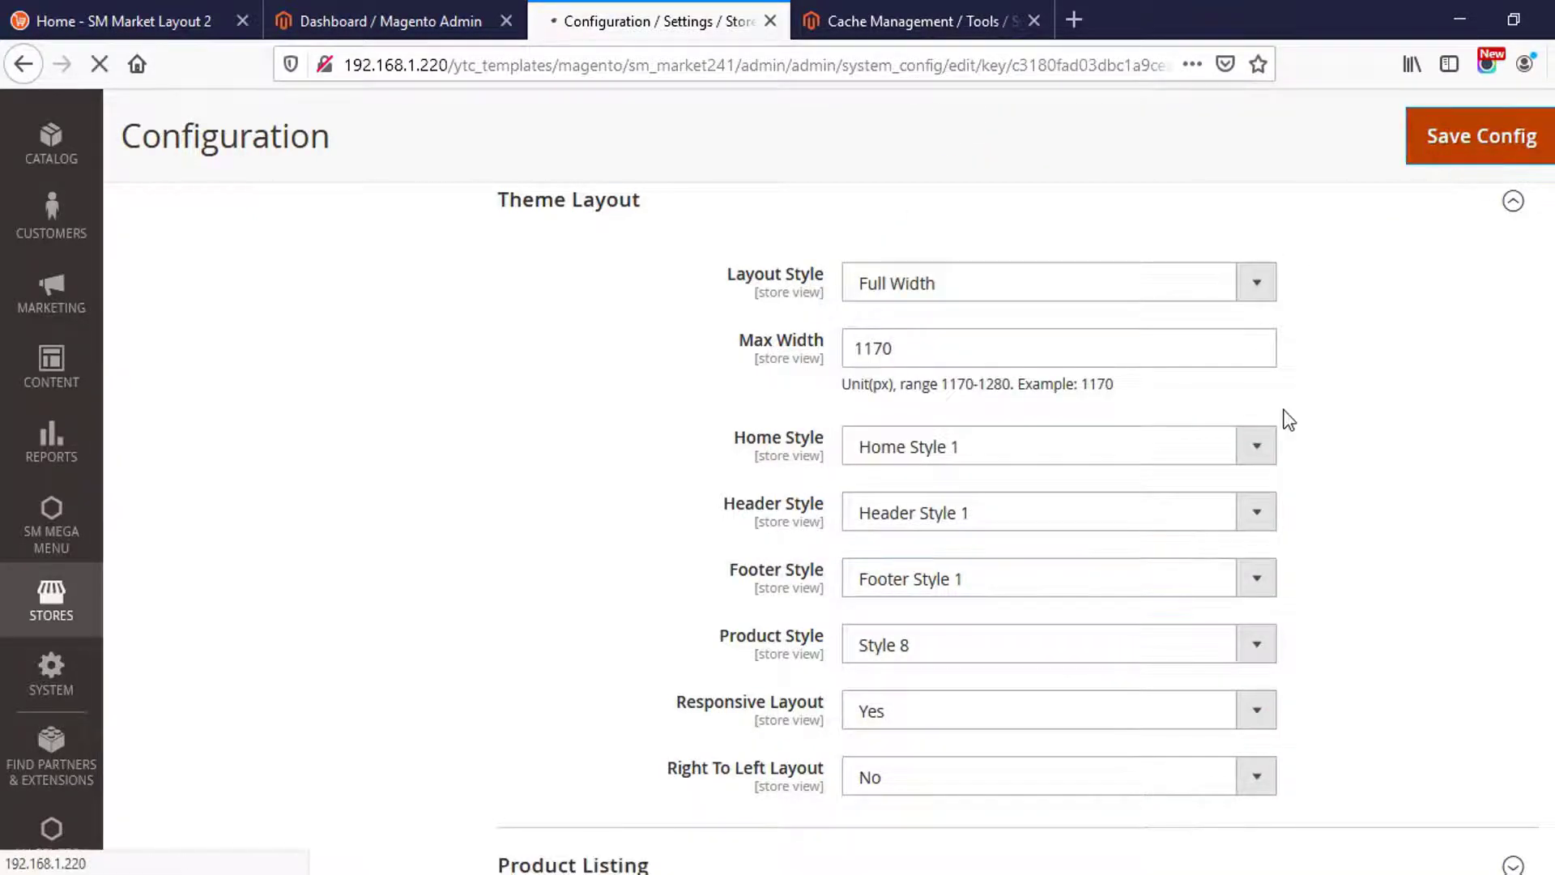
Review the logo image, width and height settings in the mobile layout options, and open the content blocks list.
scroll(1284, 406, "down", 15)
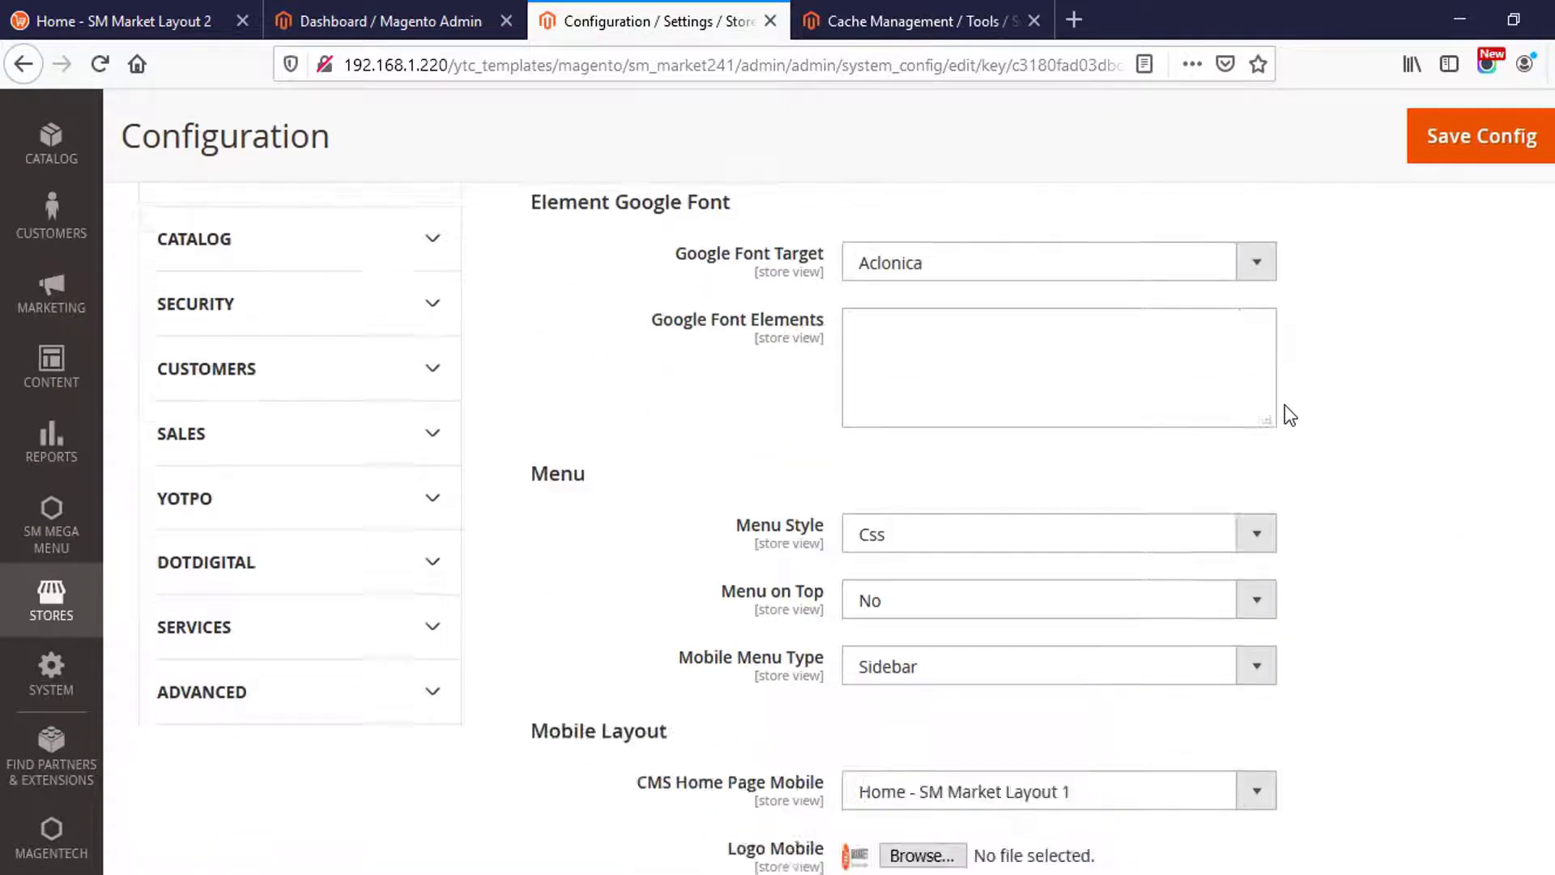
scroll(1285, 405, "up", 3)
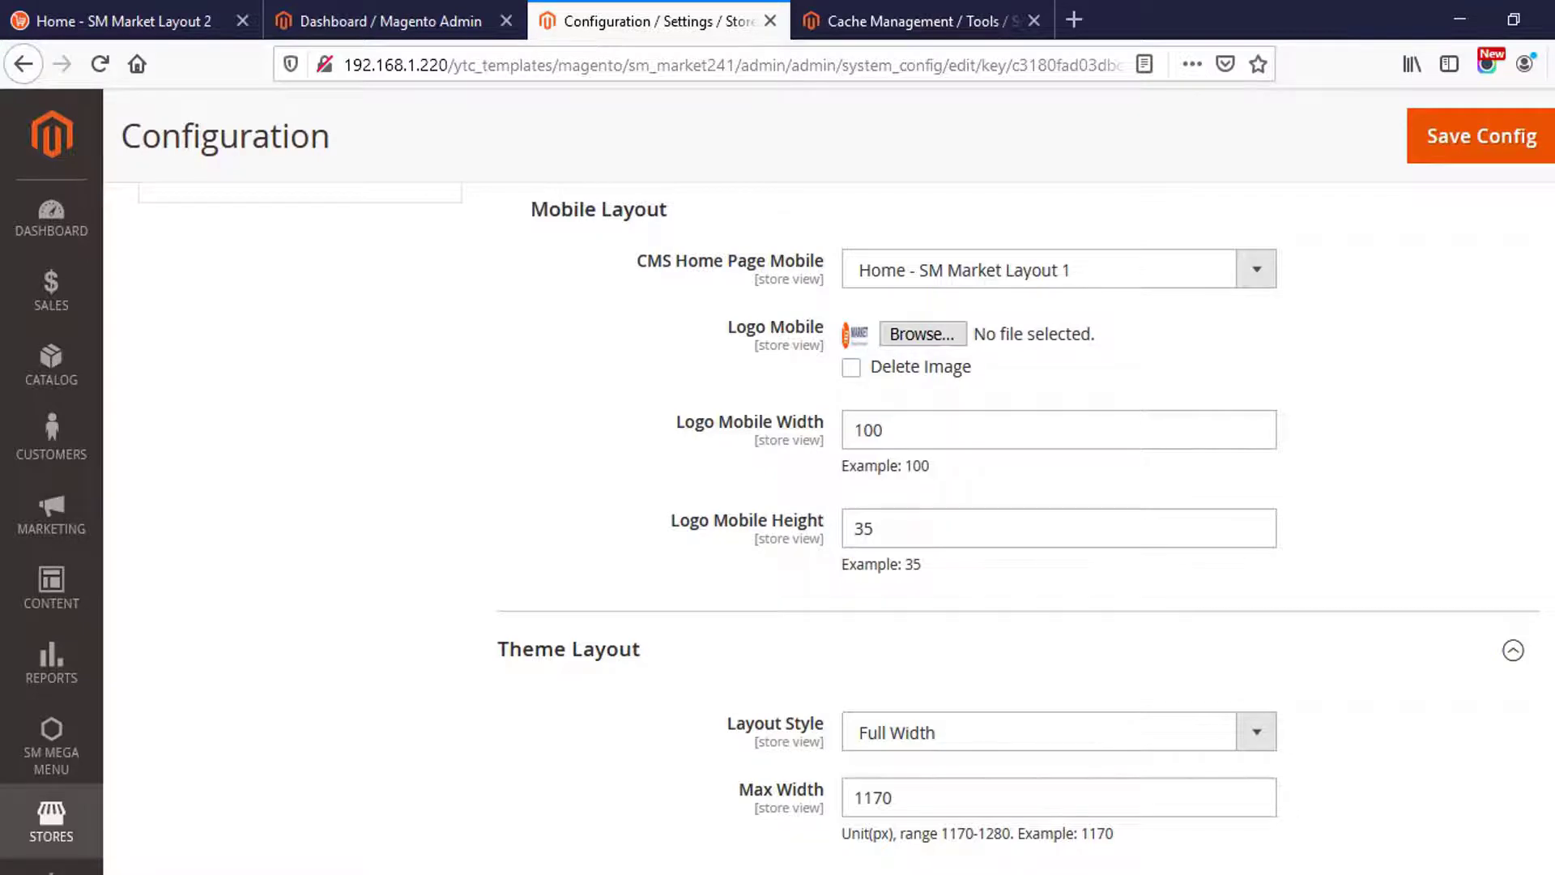
scroll(891, 525, "up", 2)
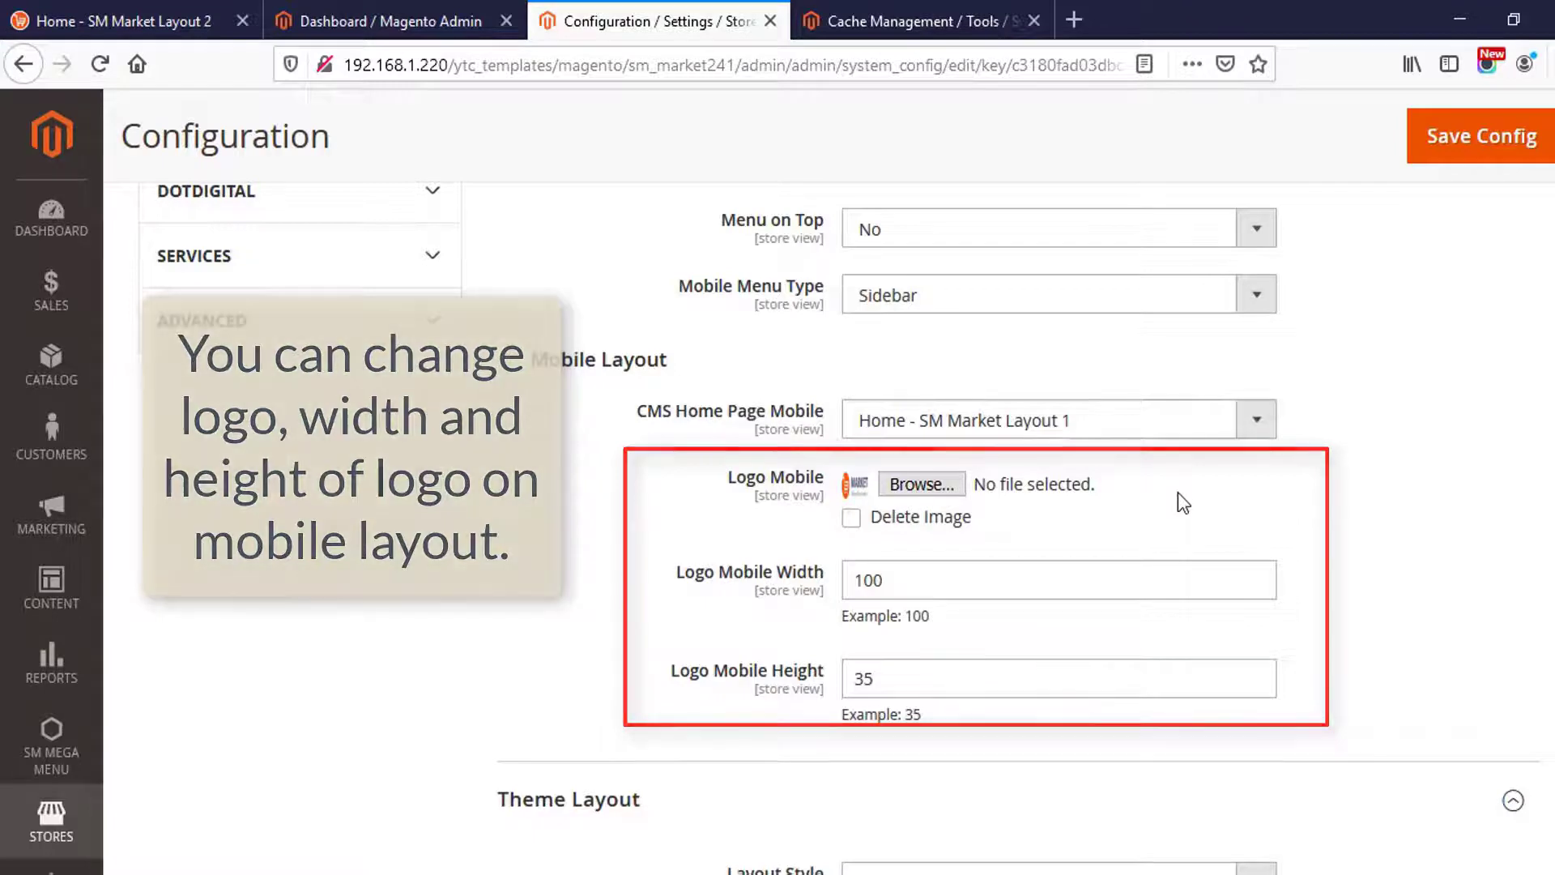
left_click(51, 587)
left_click(223, 349)
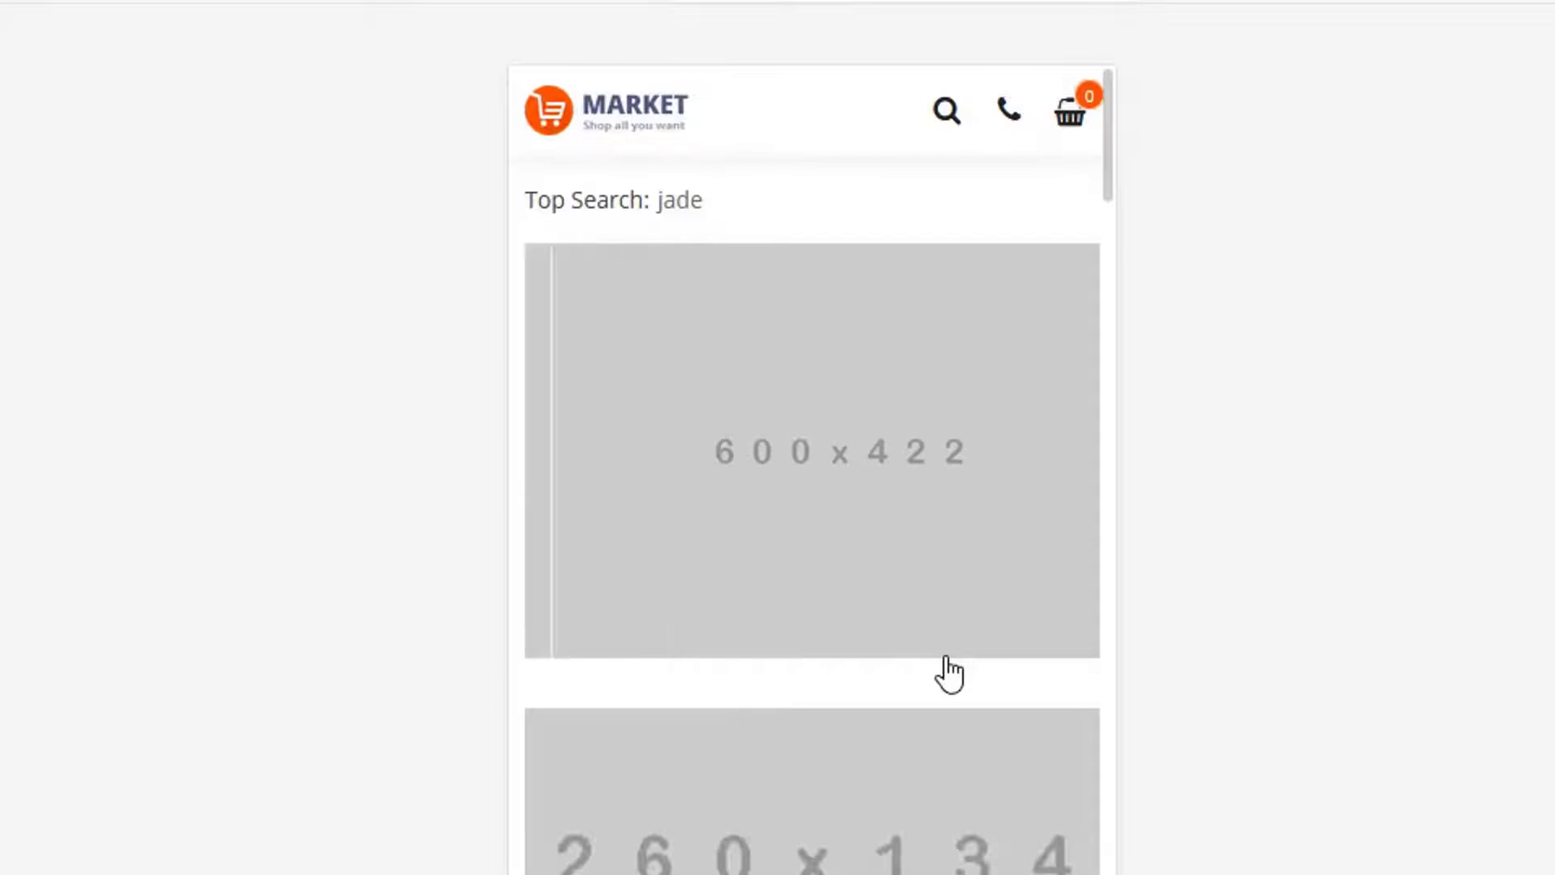
Examine the storefront's mobile home page from the header down to the footer content.
scroll(953, 671, "down", 1)
scroll(953, 671, "down", 10)
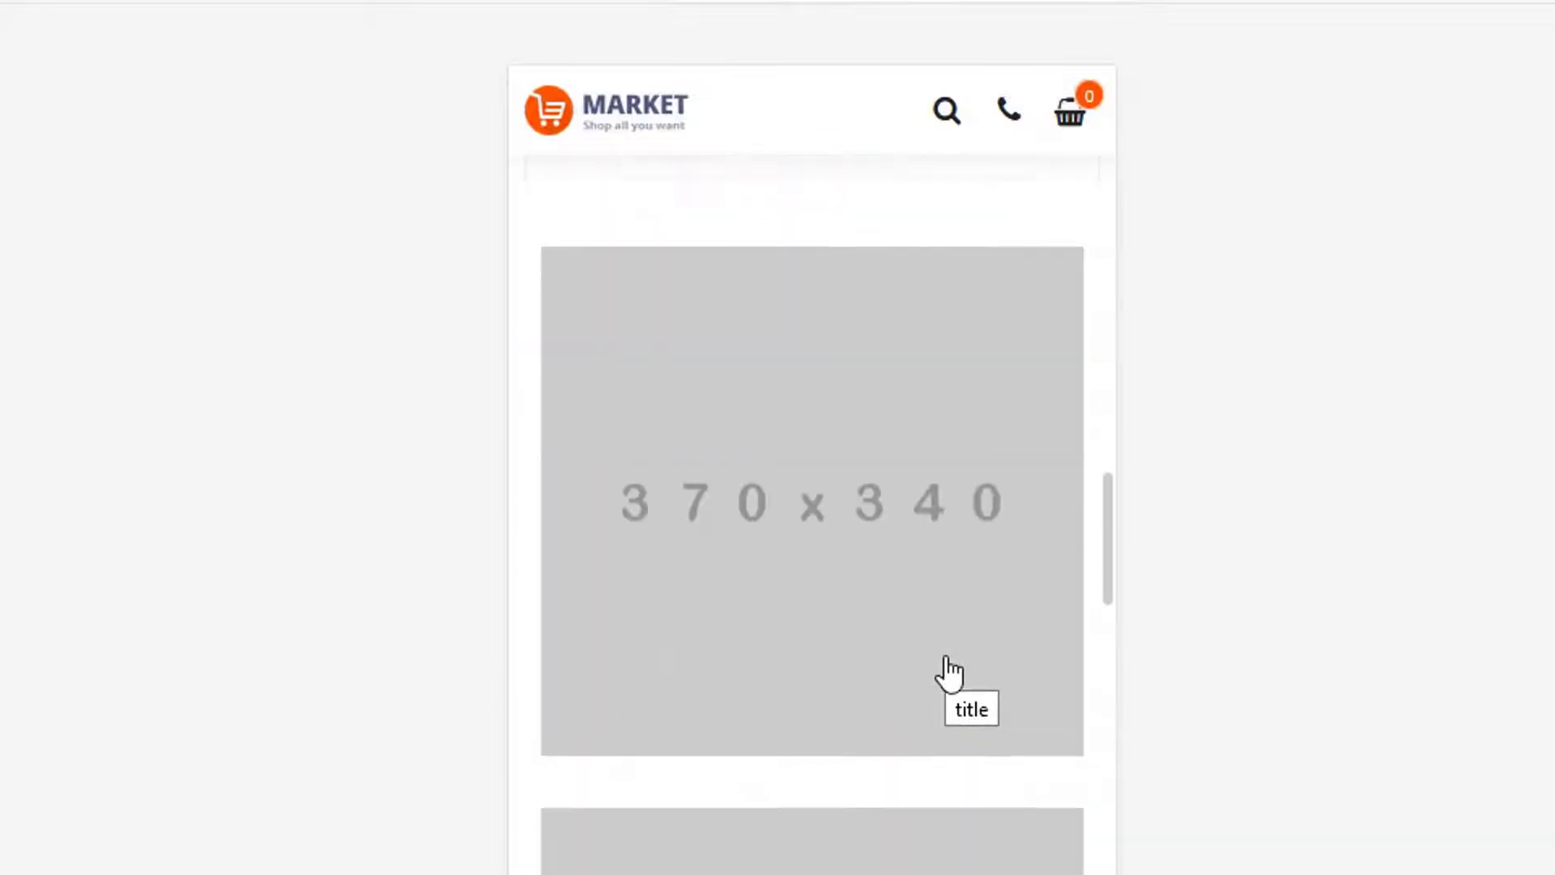
scroll(948, 656, "down", 5)
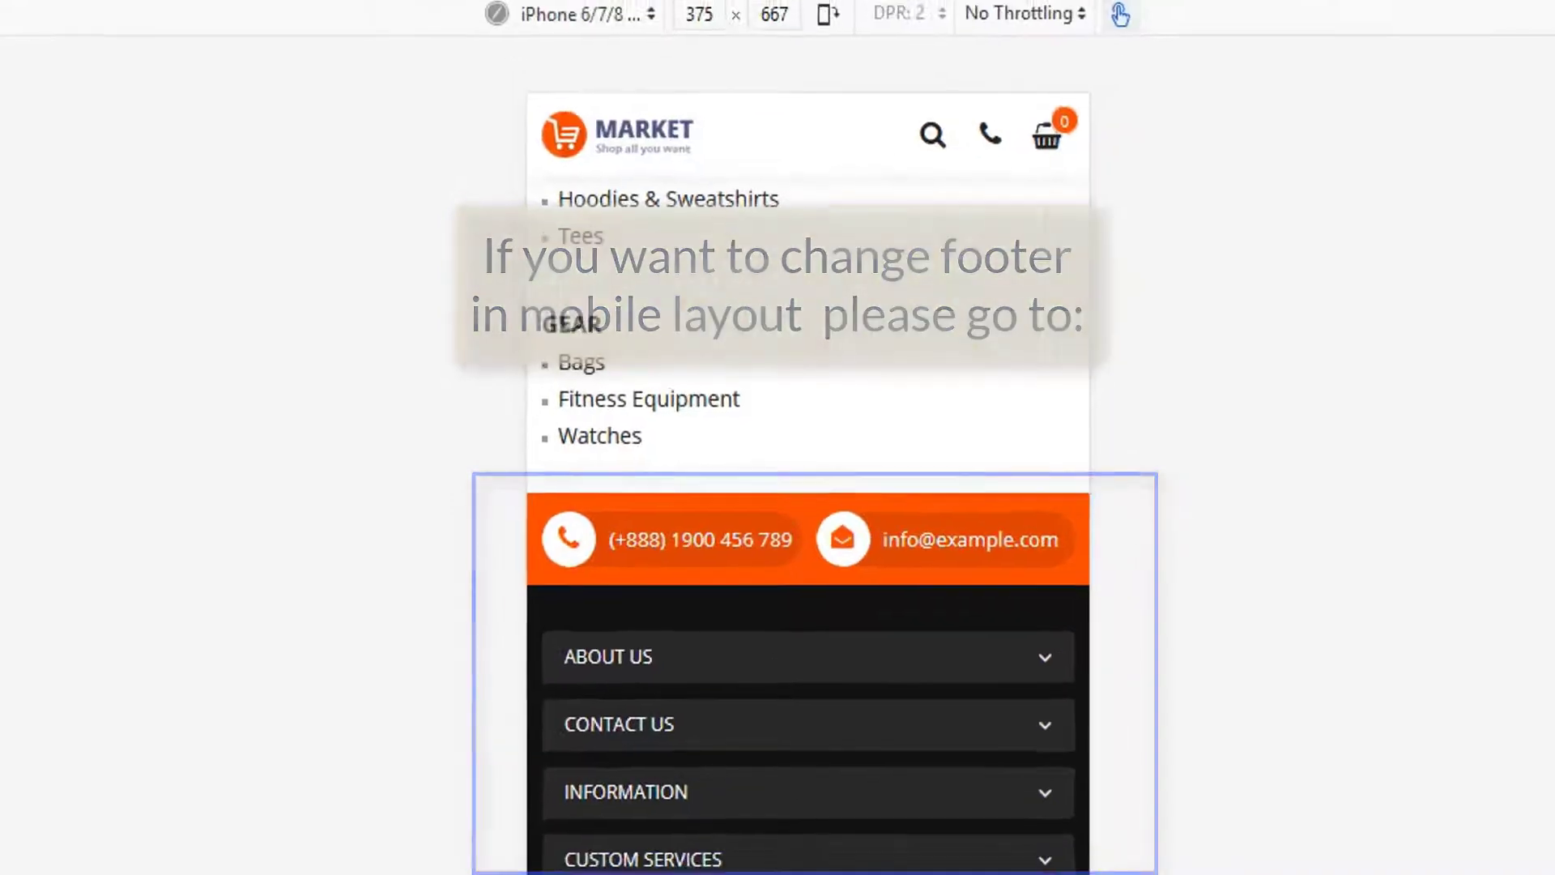
Open the content blocks list from the Magento dashboard and close the older block list and footer block pages.
left_click(407, 23)
left_click(49, 606)
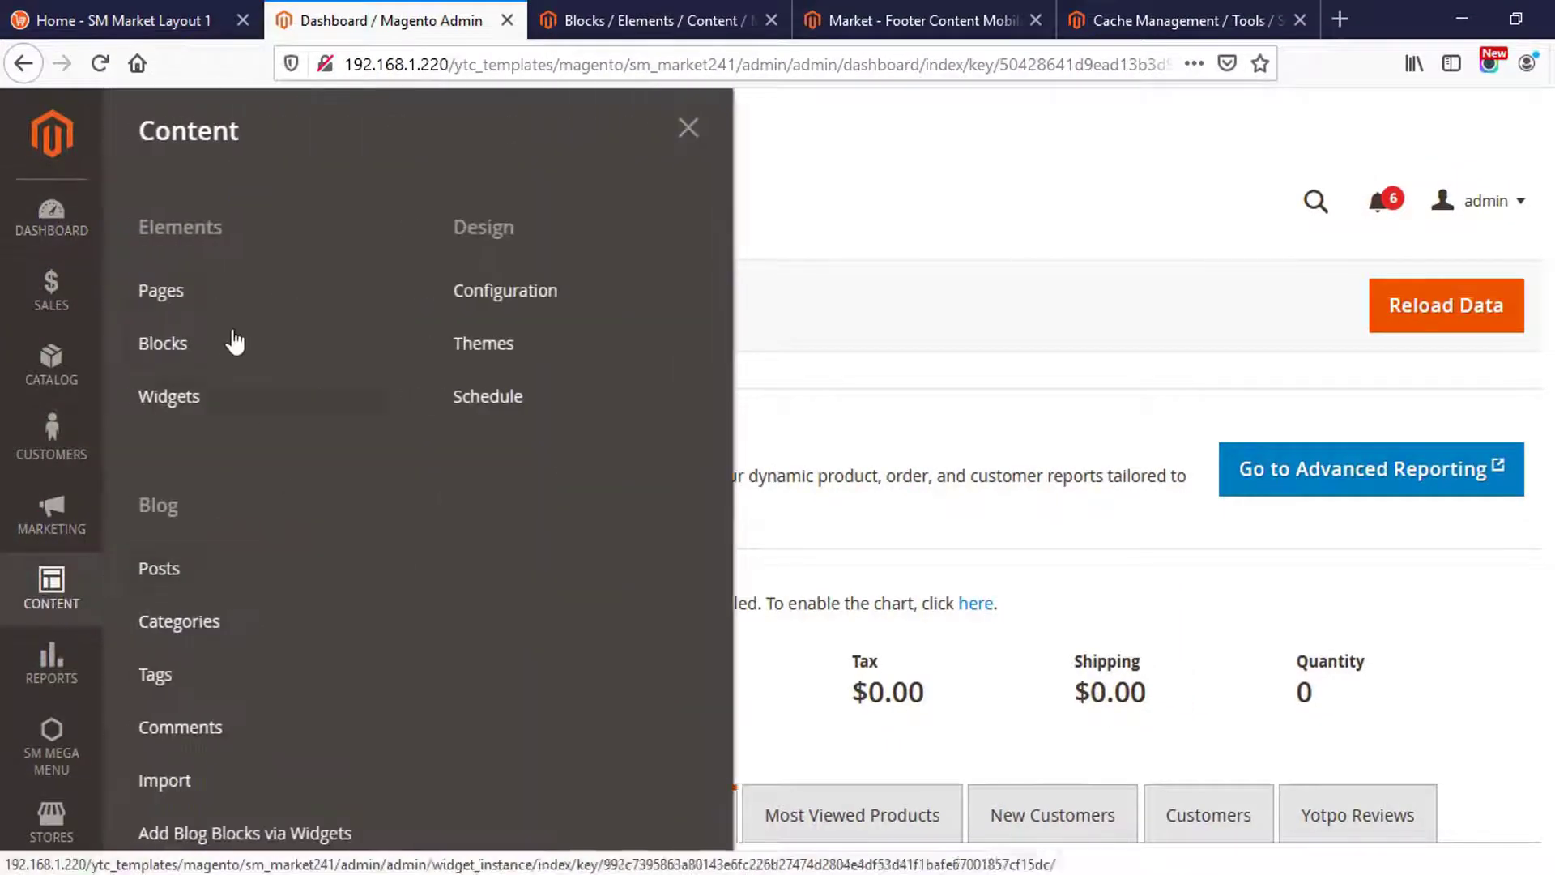
left_click(215, 349)
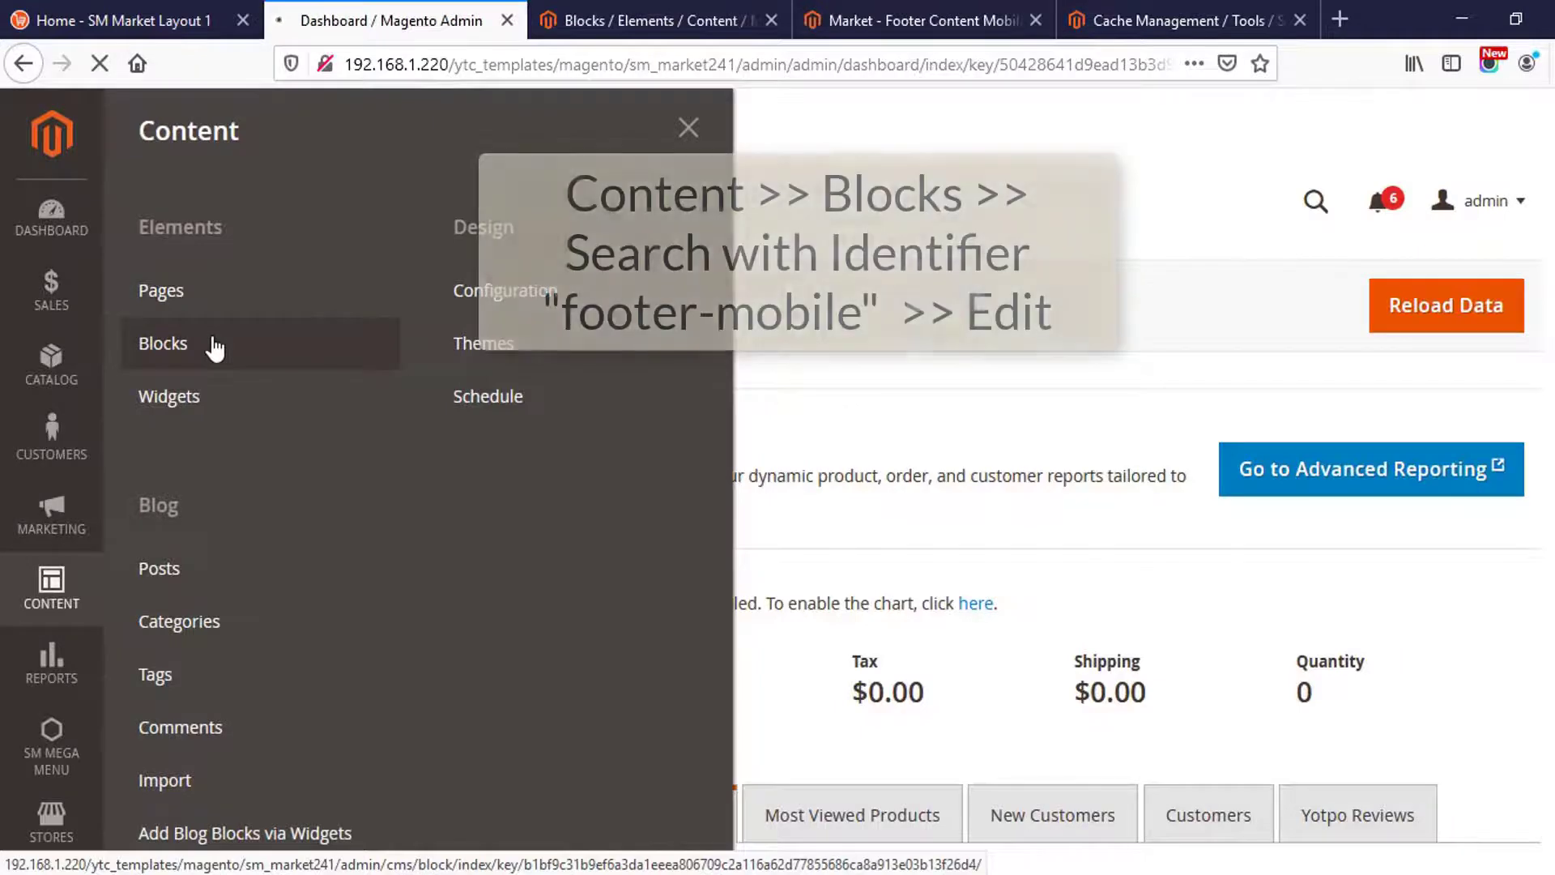
middle_click(630, 18)
middle_click(630, 20)
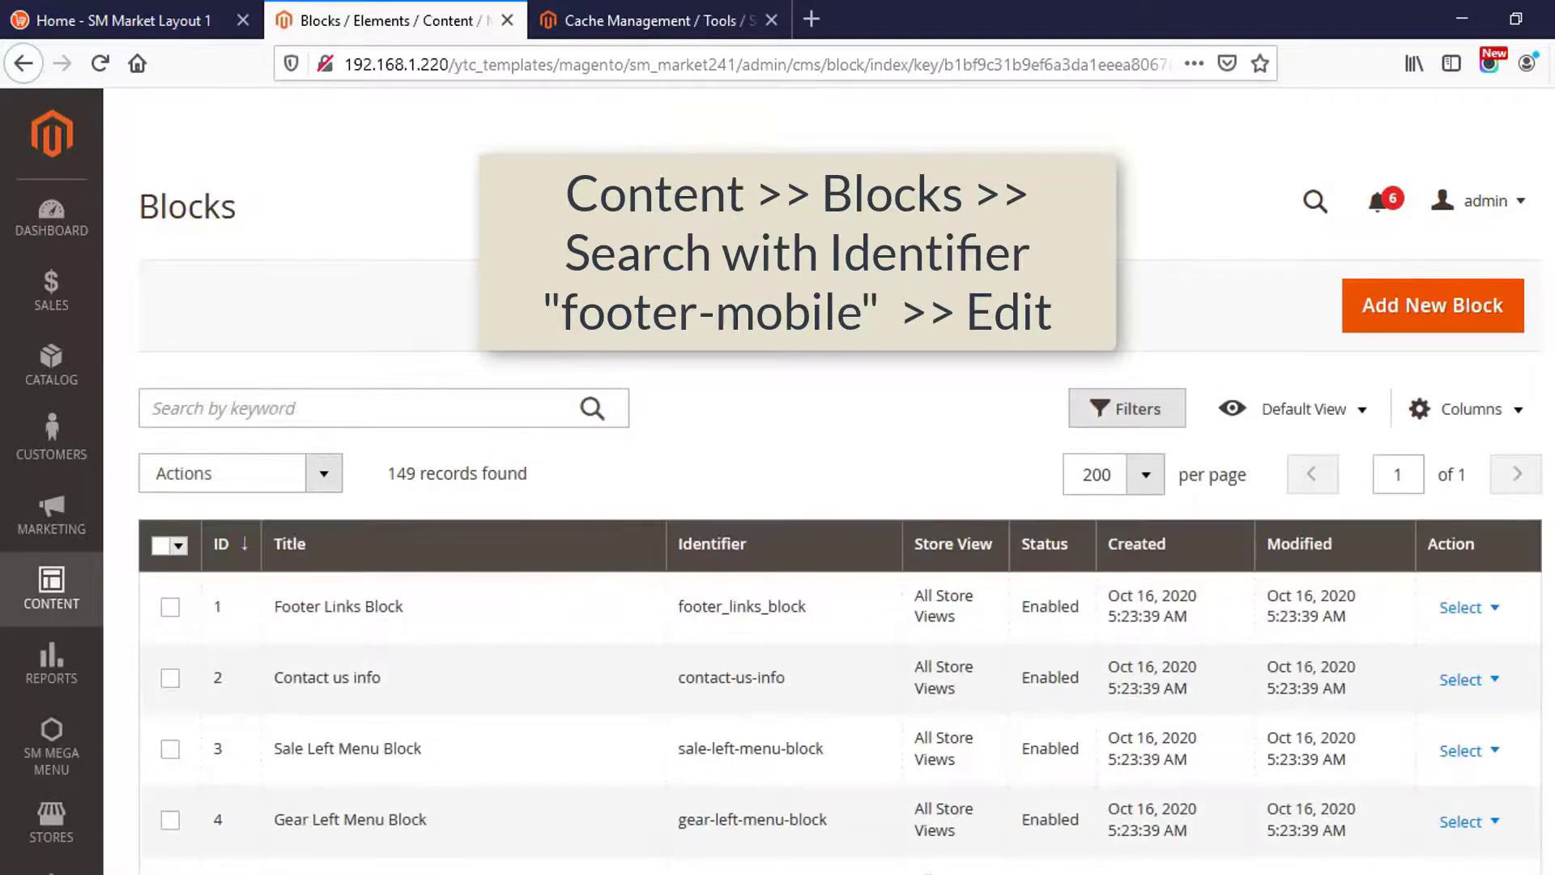
Find the Market - Footer Content Mobile block with identifier footer-mobile and open it for editing in a new browser tab.
scroll(840, 600, "down", 15)
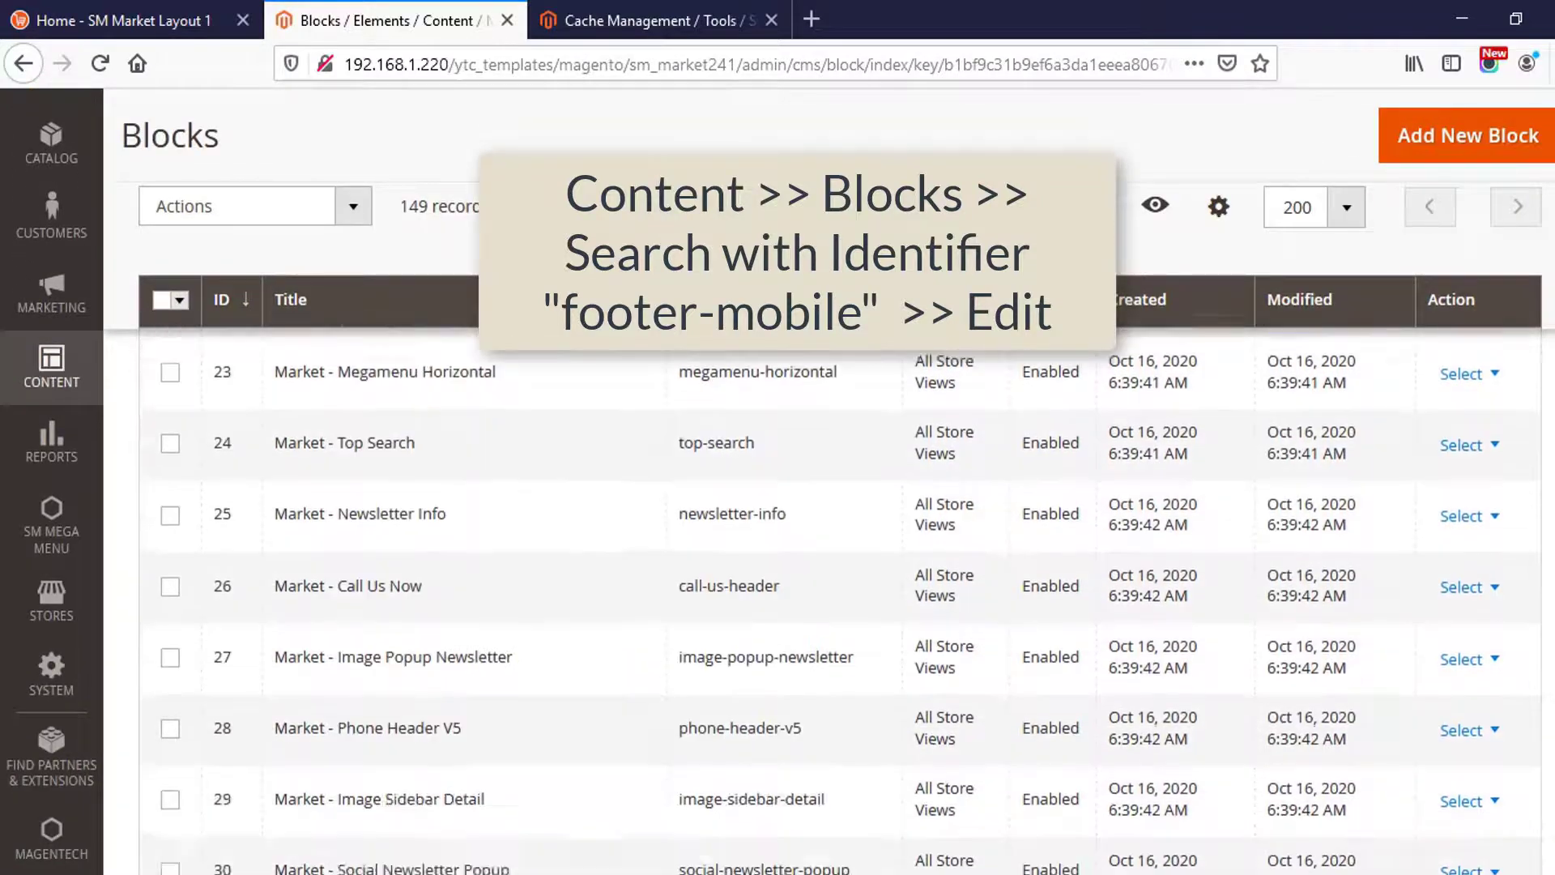
scroll(840, 600, "down", 15)
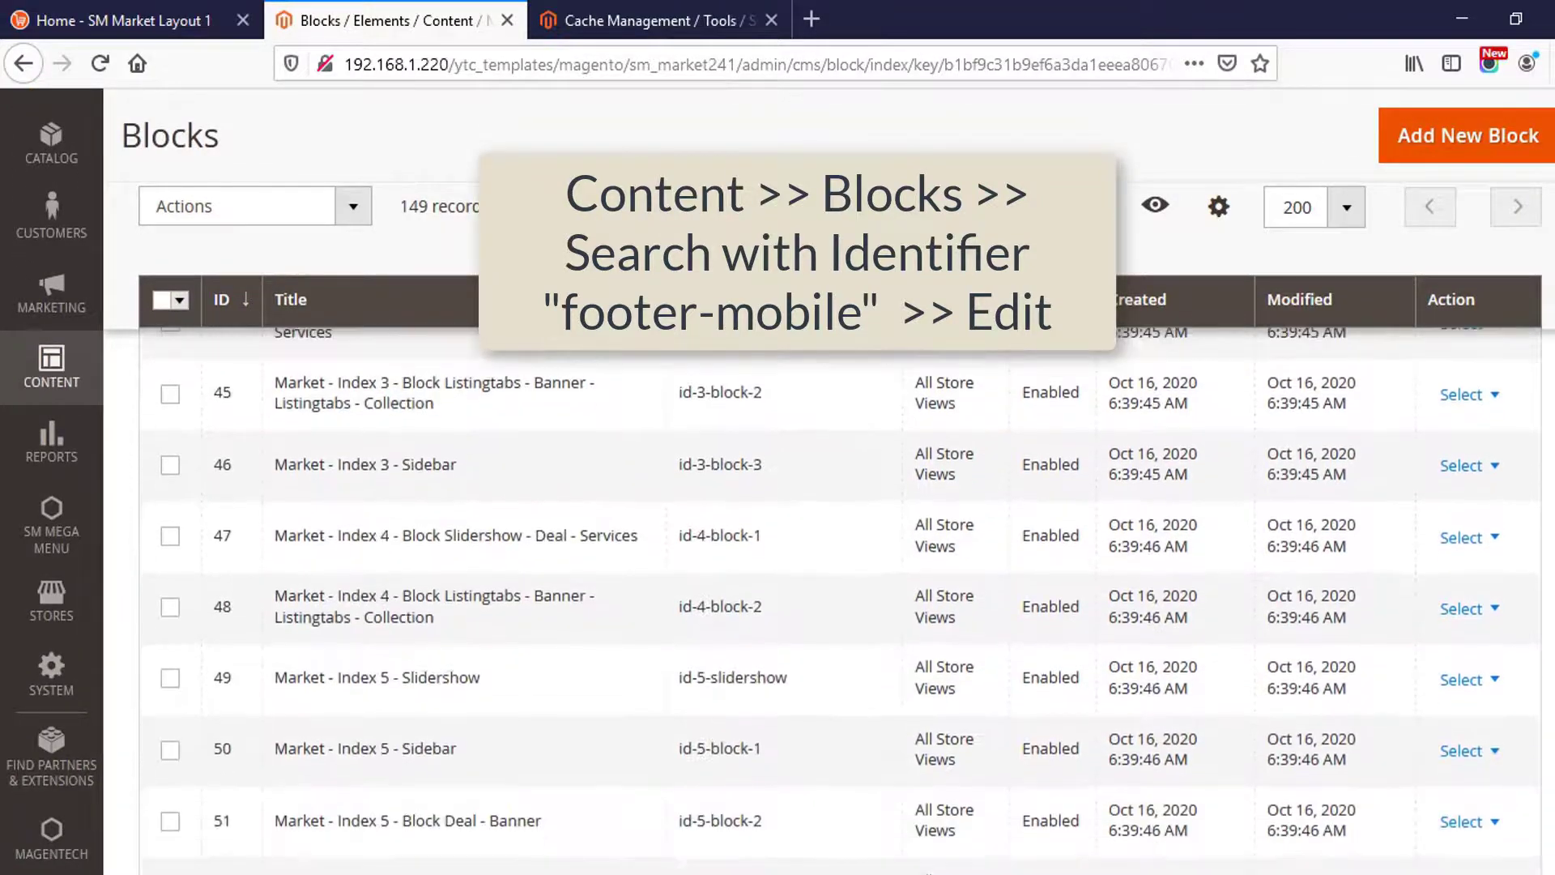
scroll(840, 599, "down", 5)
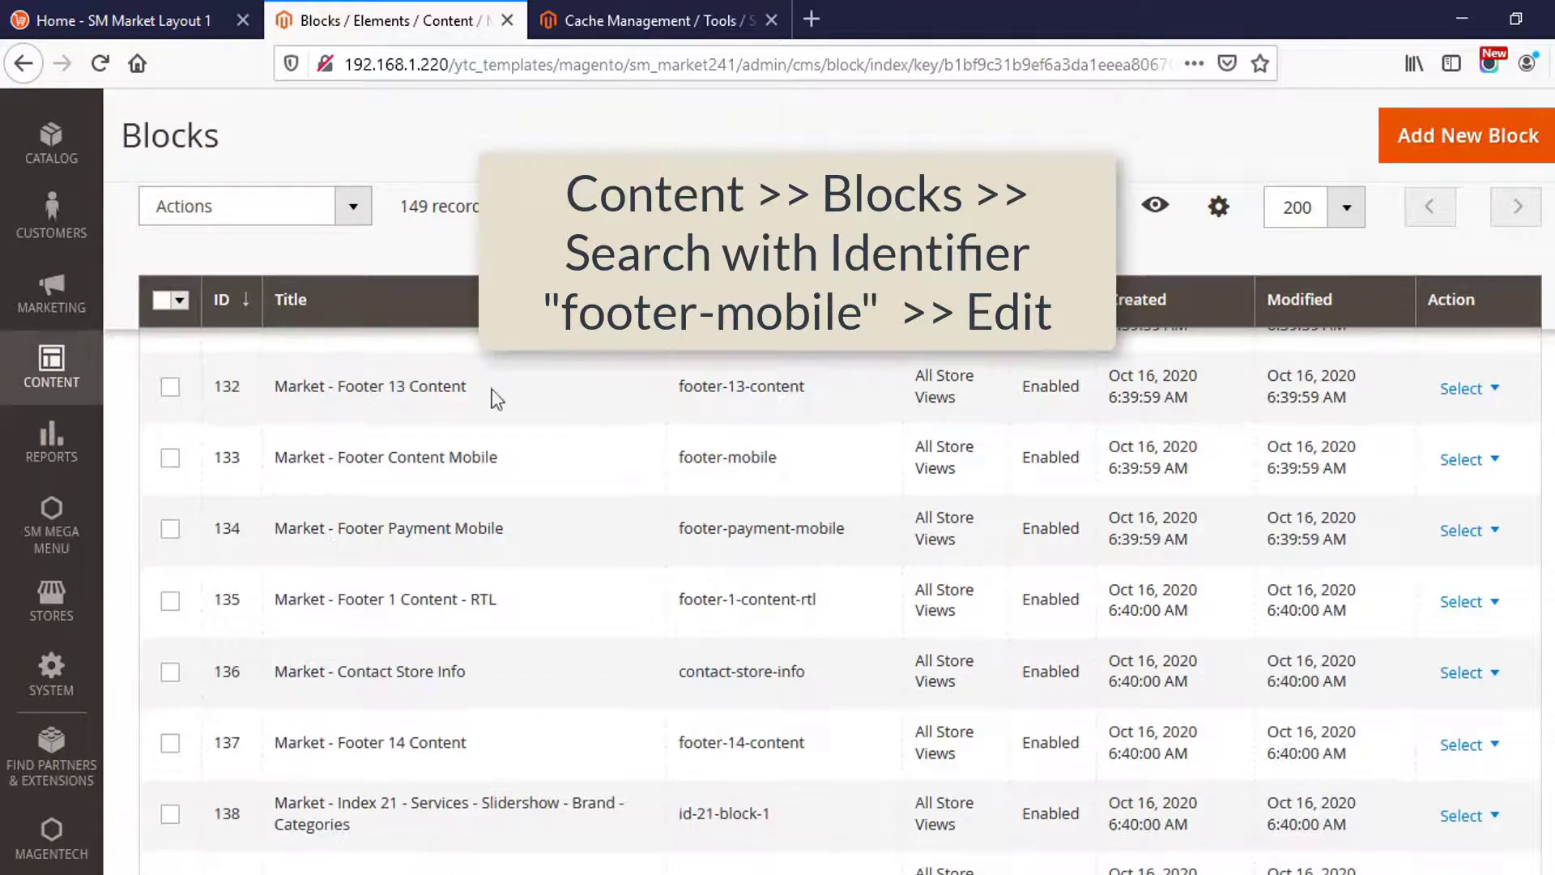
scroll(496, 399, "up", 1)
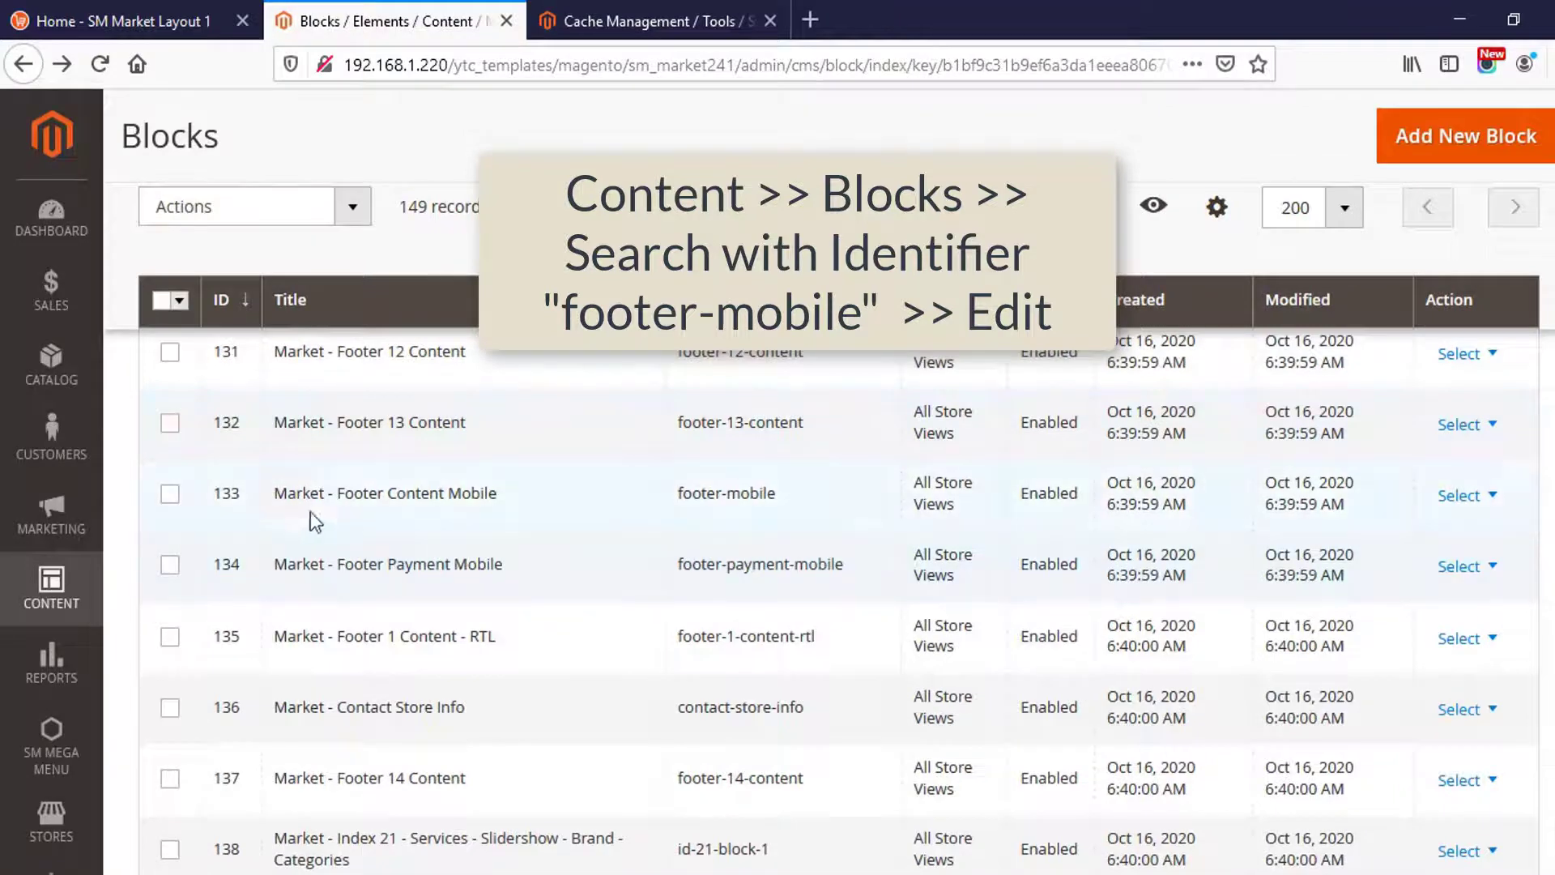
left_click_drag(272, 494, 448, 496)
left_click(813, 495)
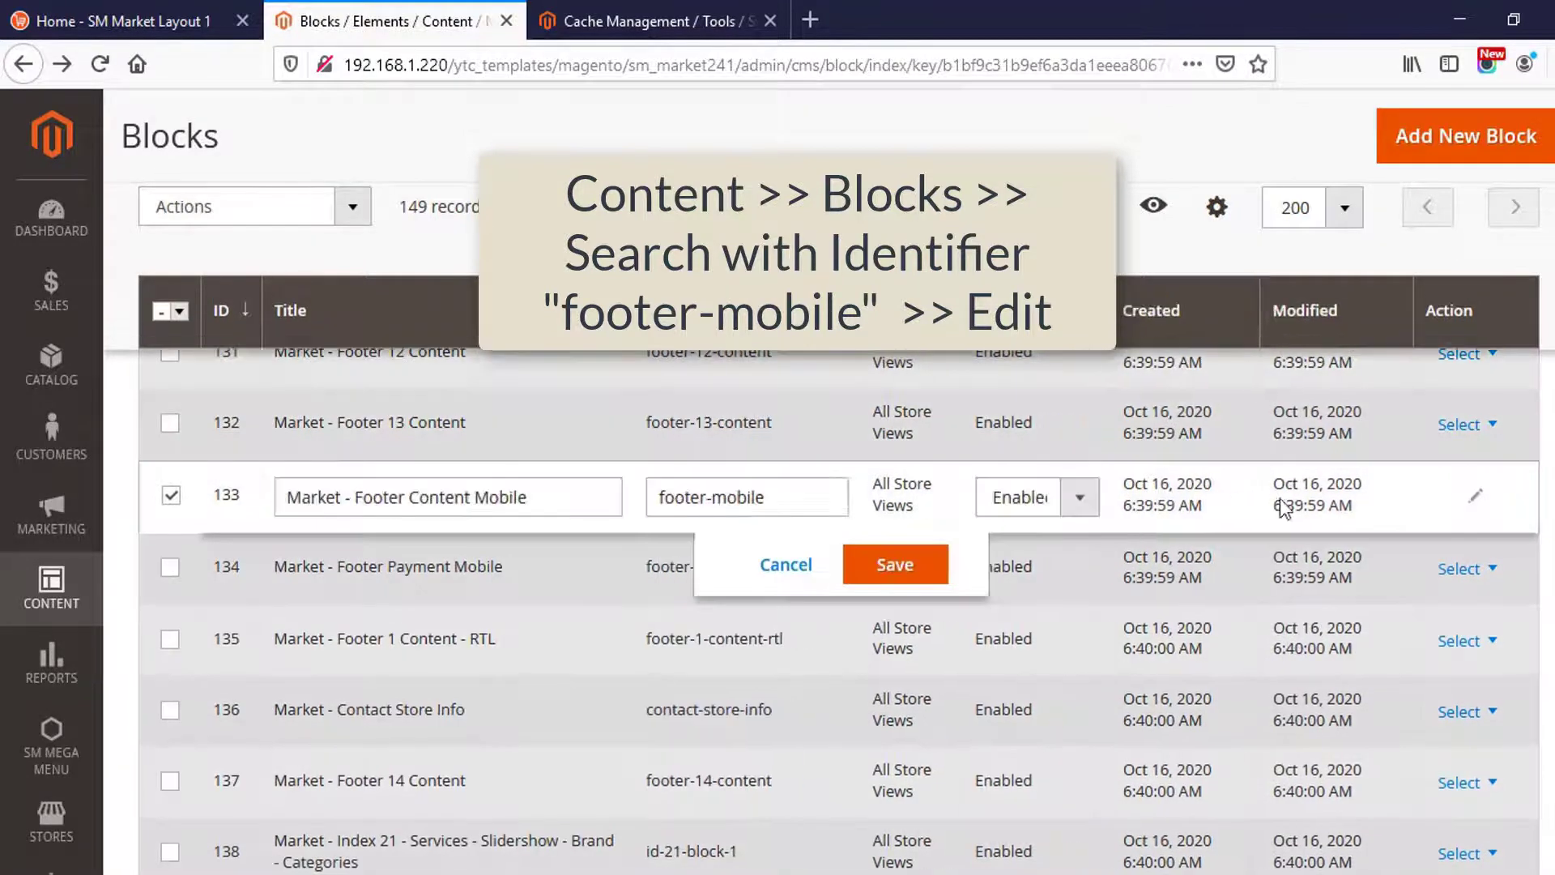
left_click(795, 580)
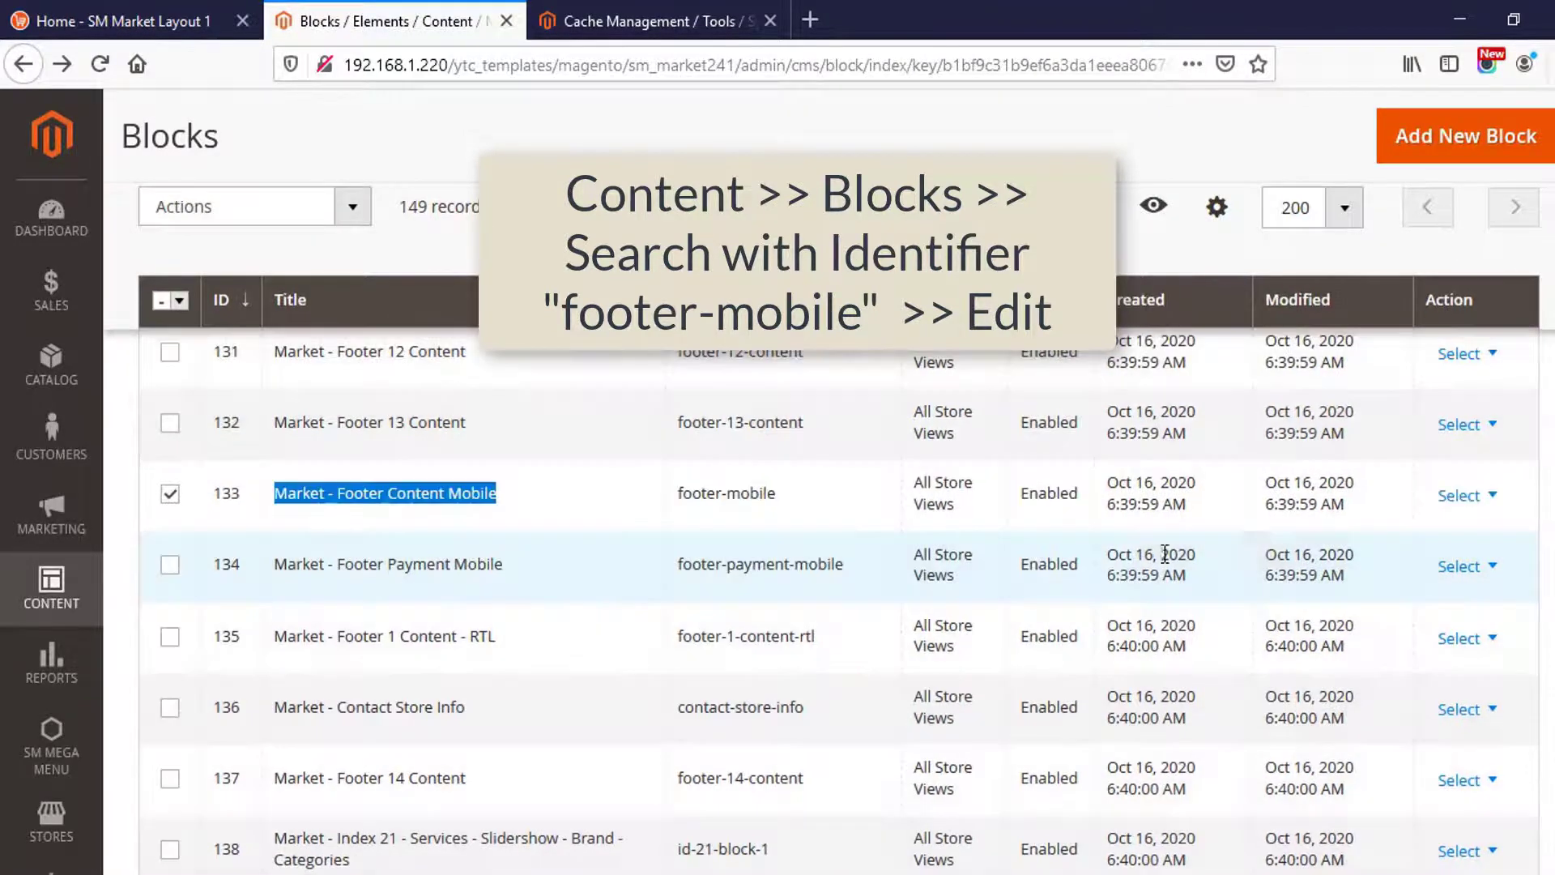
left_click(1491, 496)
middle_click(1471, 532)
left_click(587, 19)
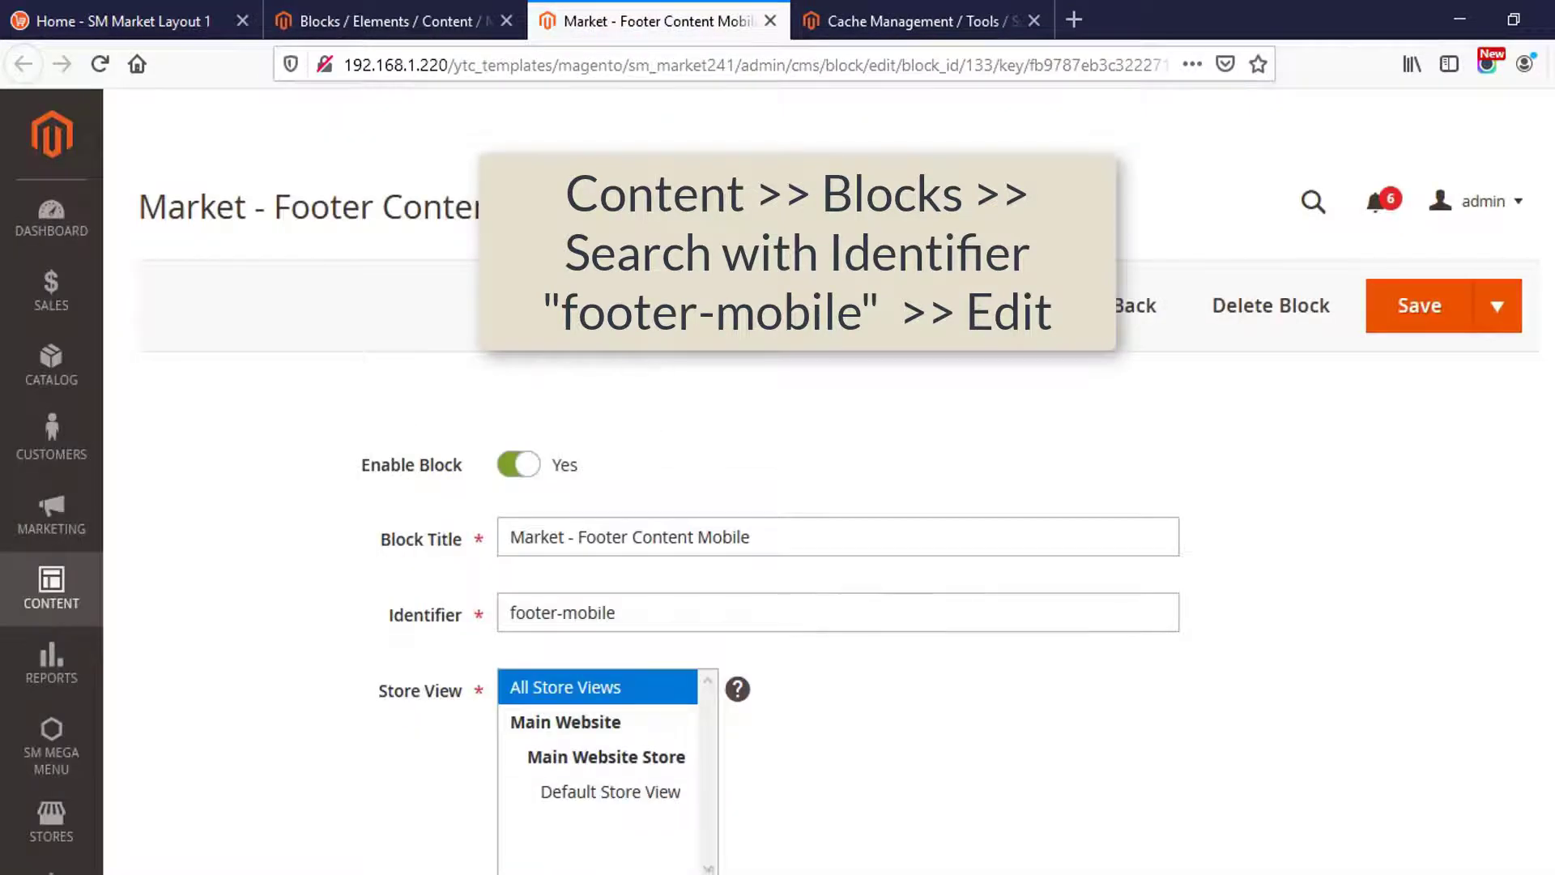
Change the About Us block title in the mobile footer's HTML to "About Us to get help" and save the block.
scroll(295, 375, "down", 5)
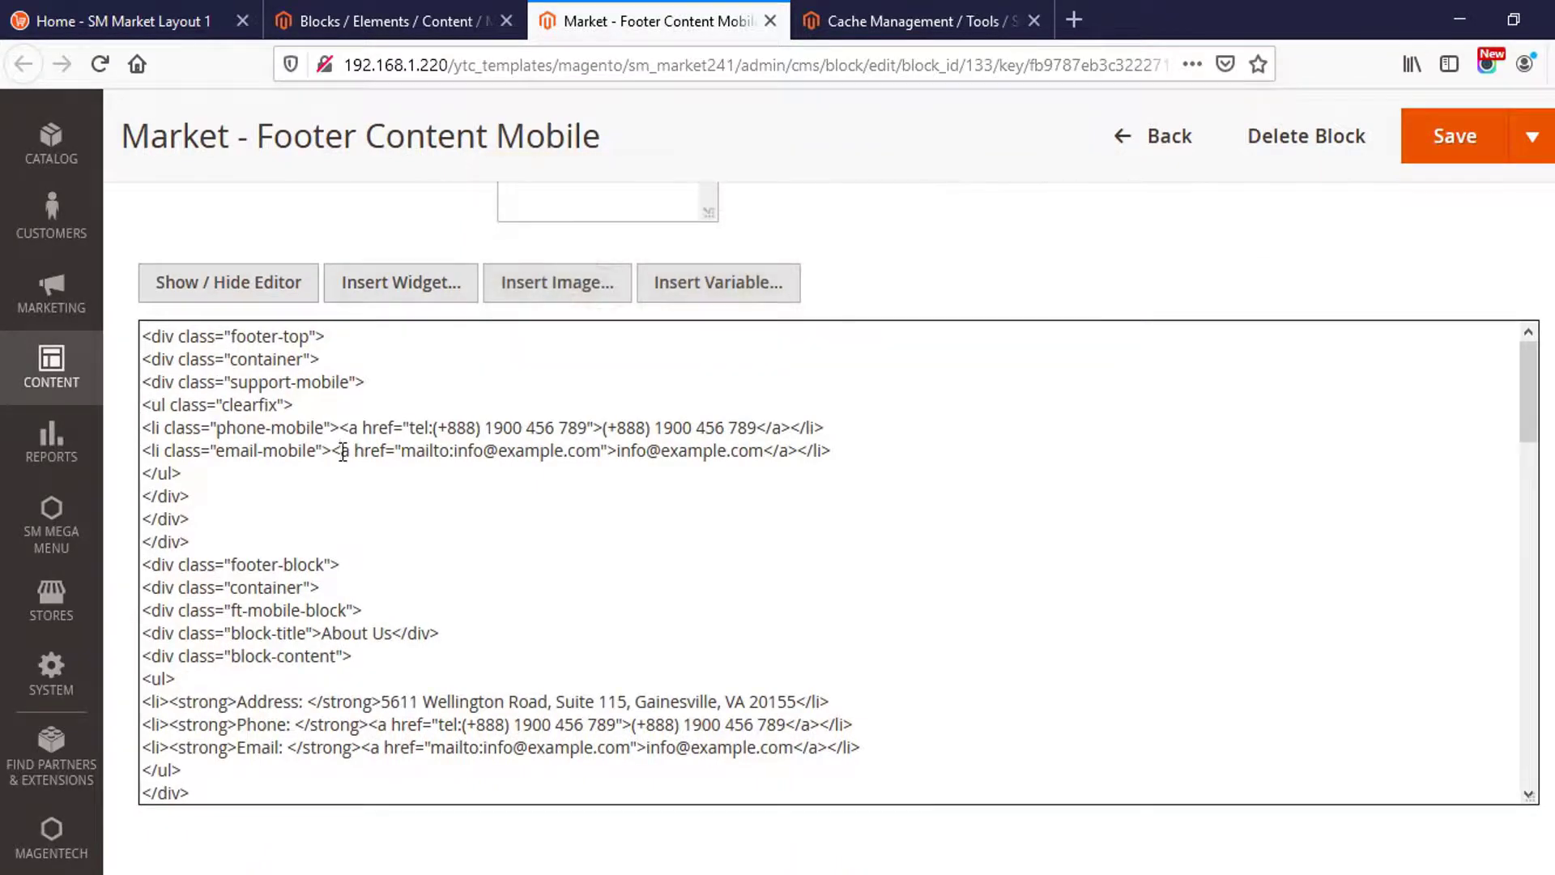
scroll(343, 451, "down", 3)
scroll(343, 451, "down", 5)
scroll(342, 451, "up", 8)
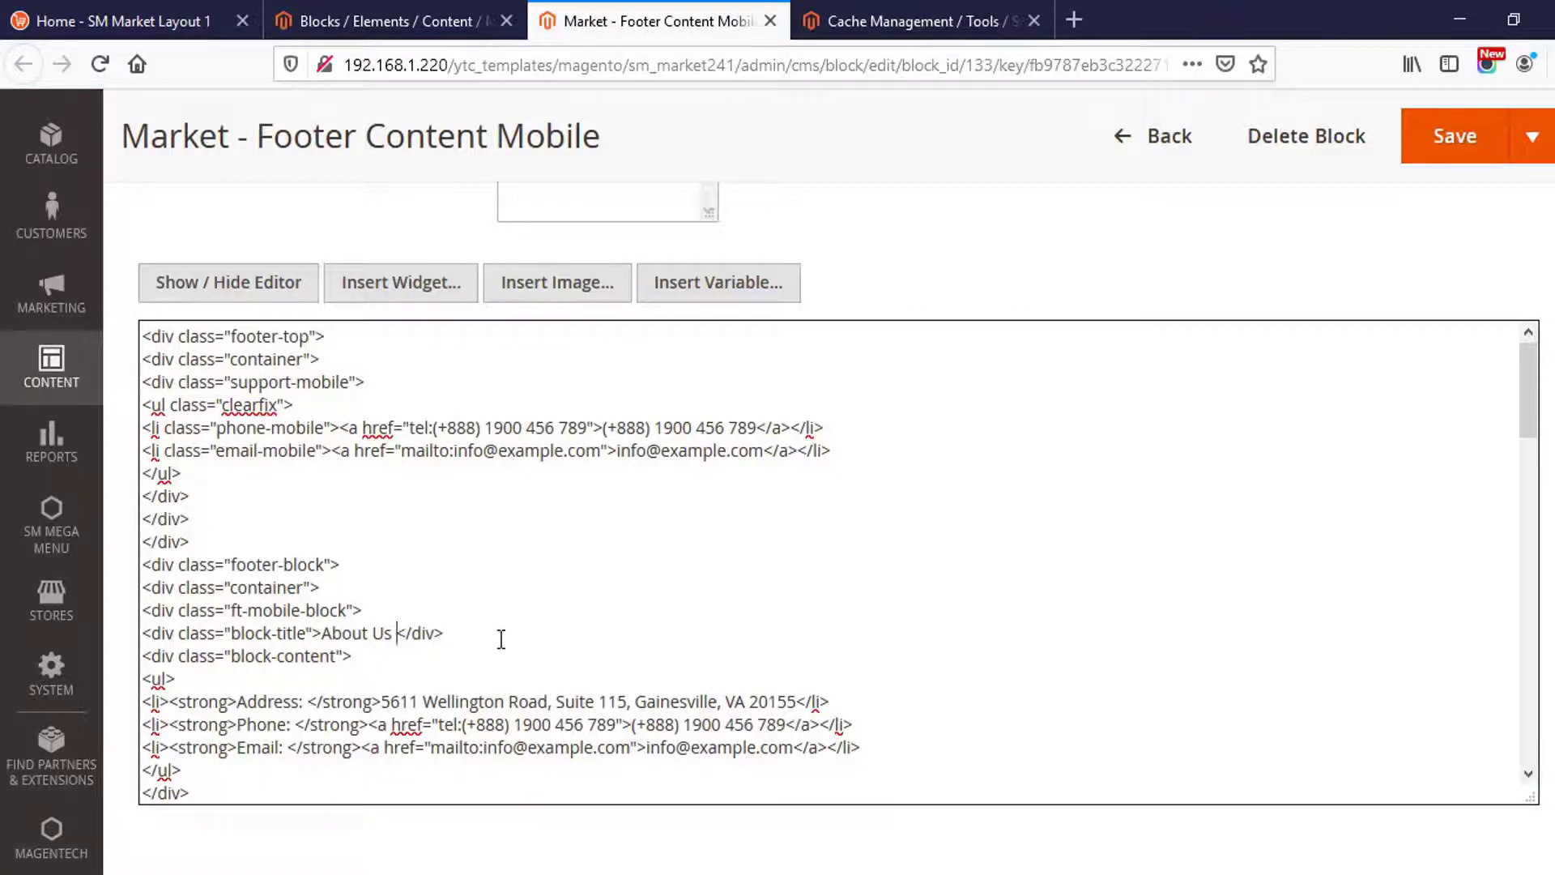
type("to get help")
left_click_drag(328, 628, 483, 633)
left_click(1456, 146)
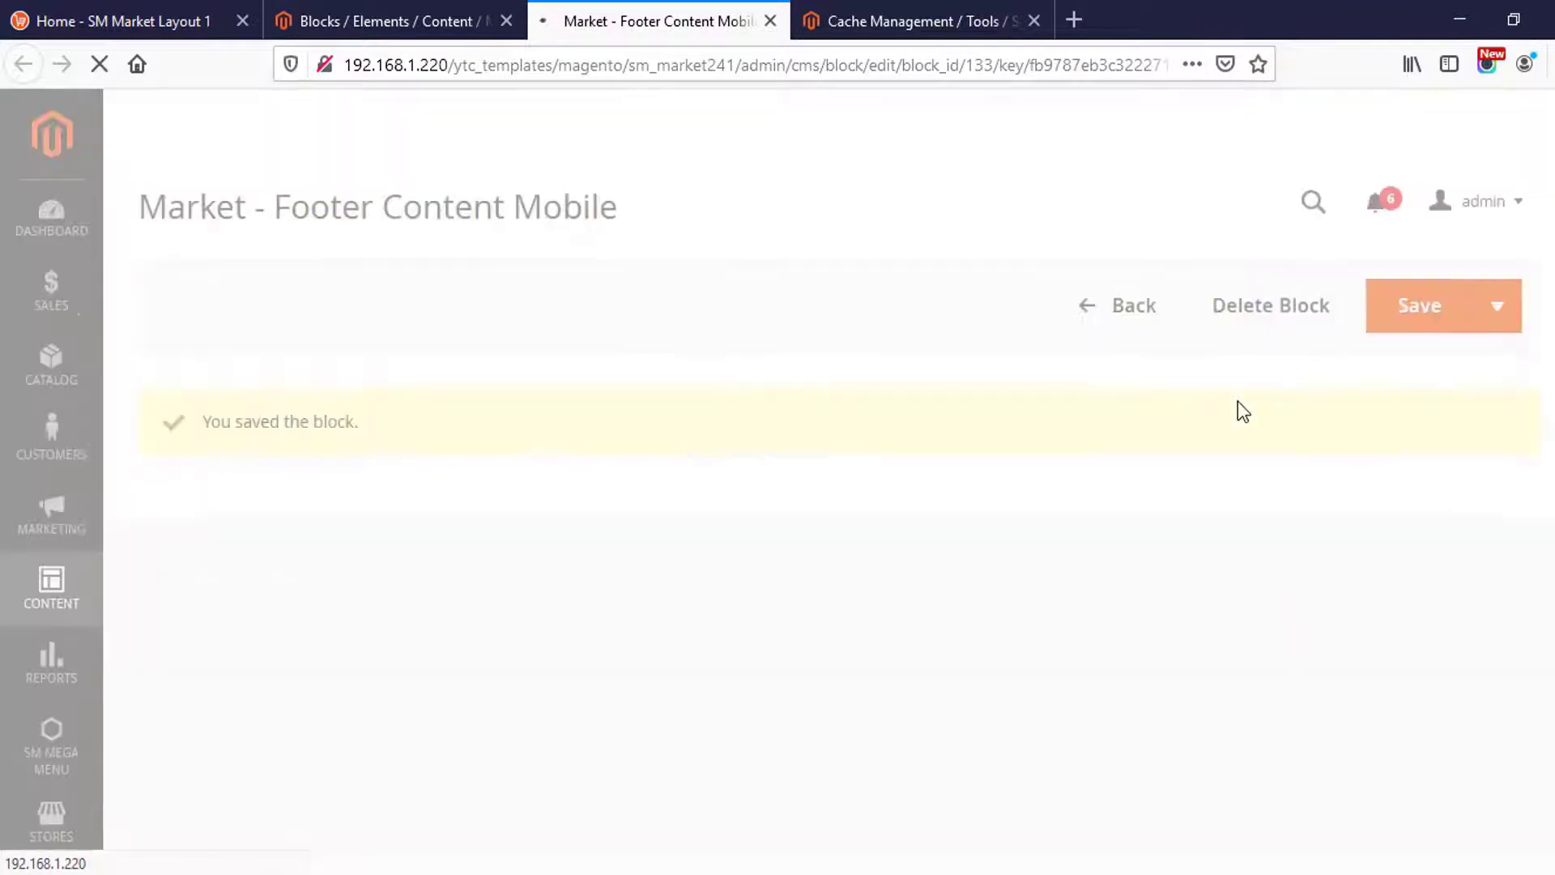
Flush the cache storage and confirm it so that the footer block edit takes effect.
left_click(892, 25)
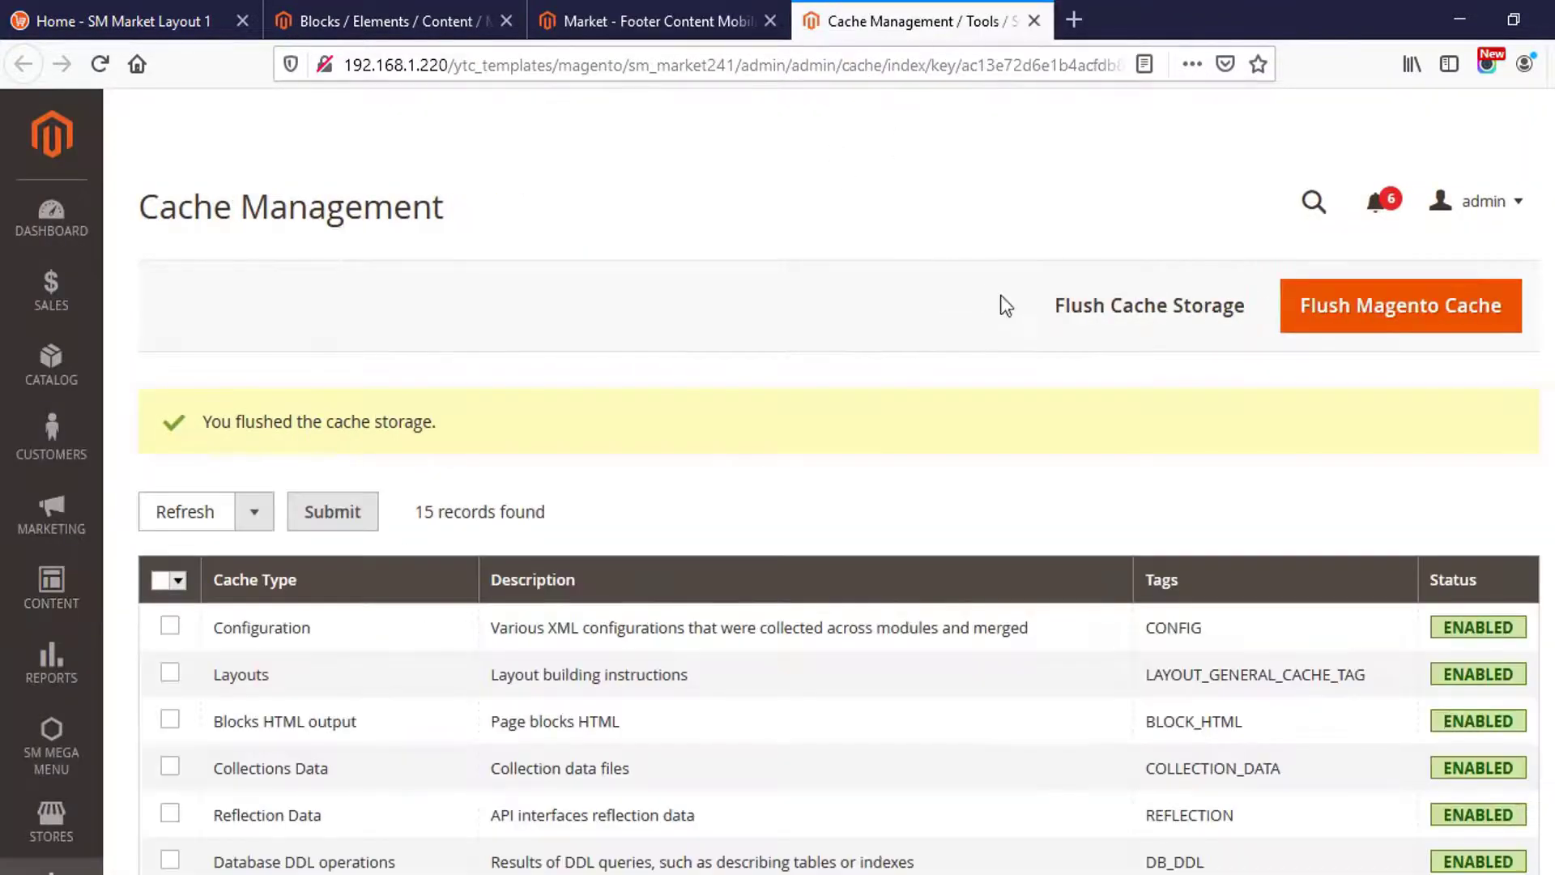
left_click(1082, 324)
left_click(1045, 307)
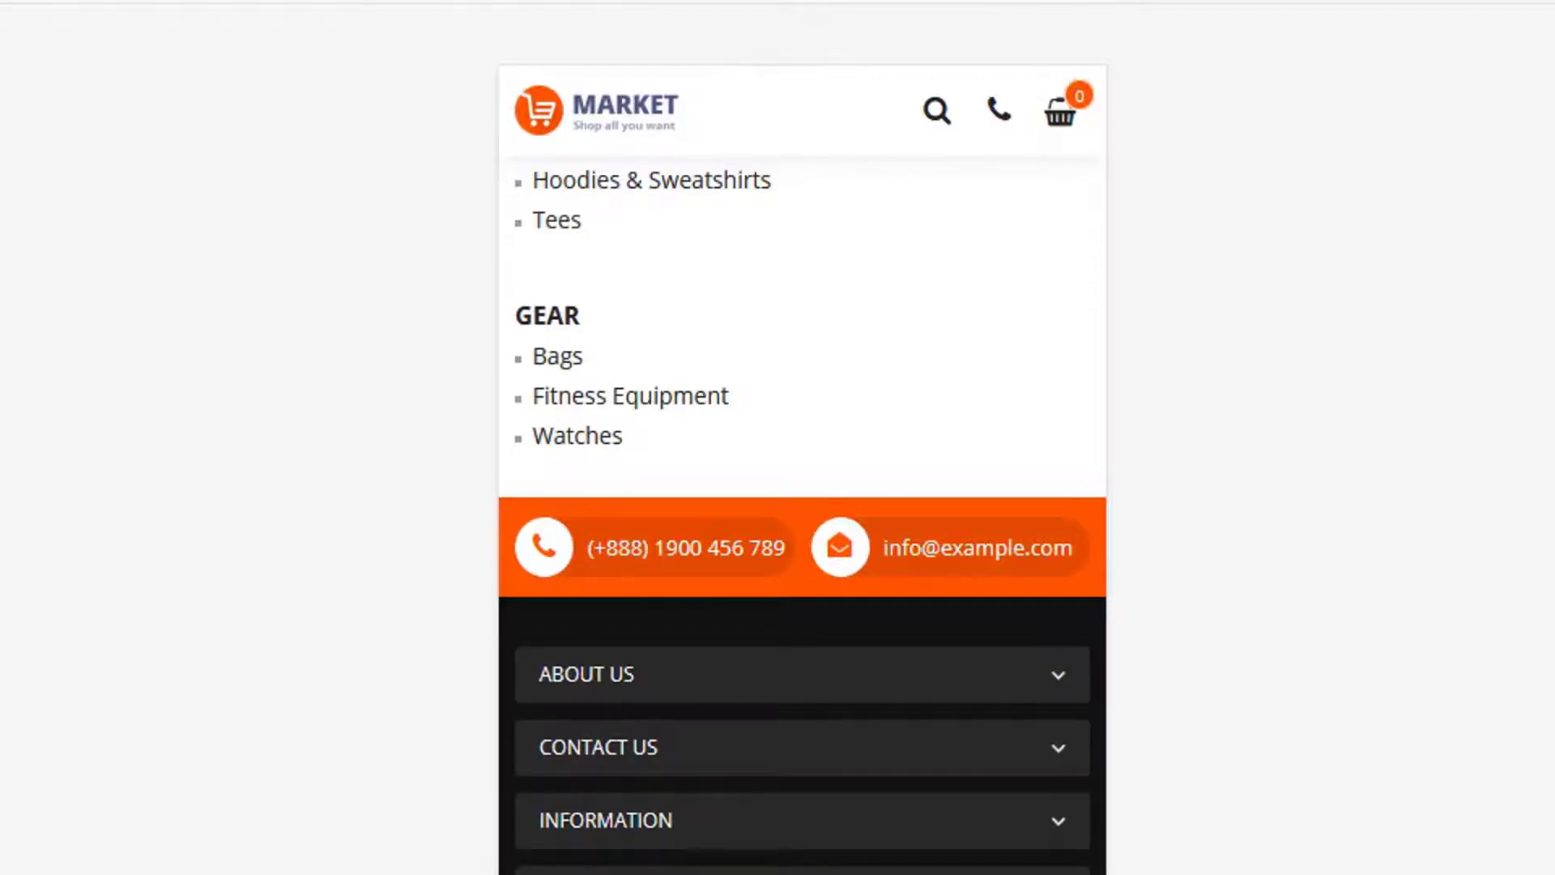
Examine the footer and the sections above it on the storefront's mobile home page.
scroll(802, 518, "down", 3)
scroll(802, 518, "up", 9)
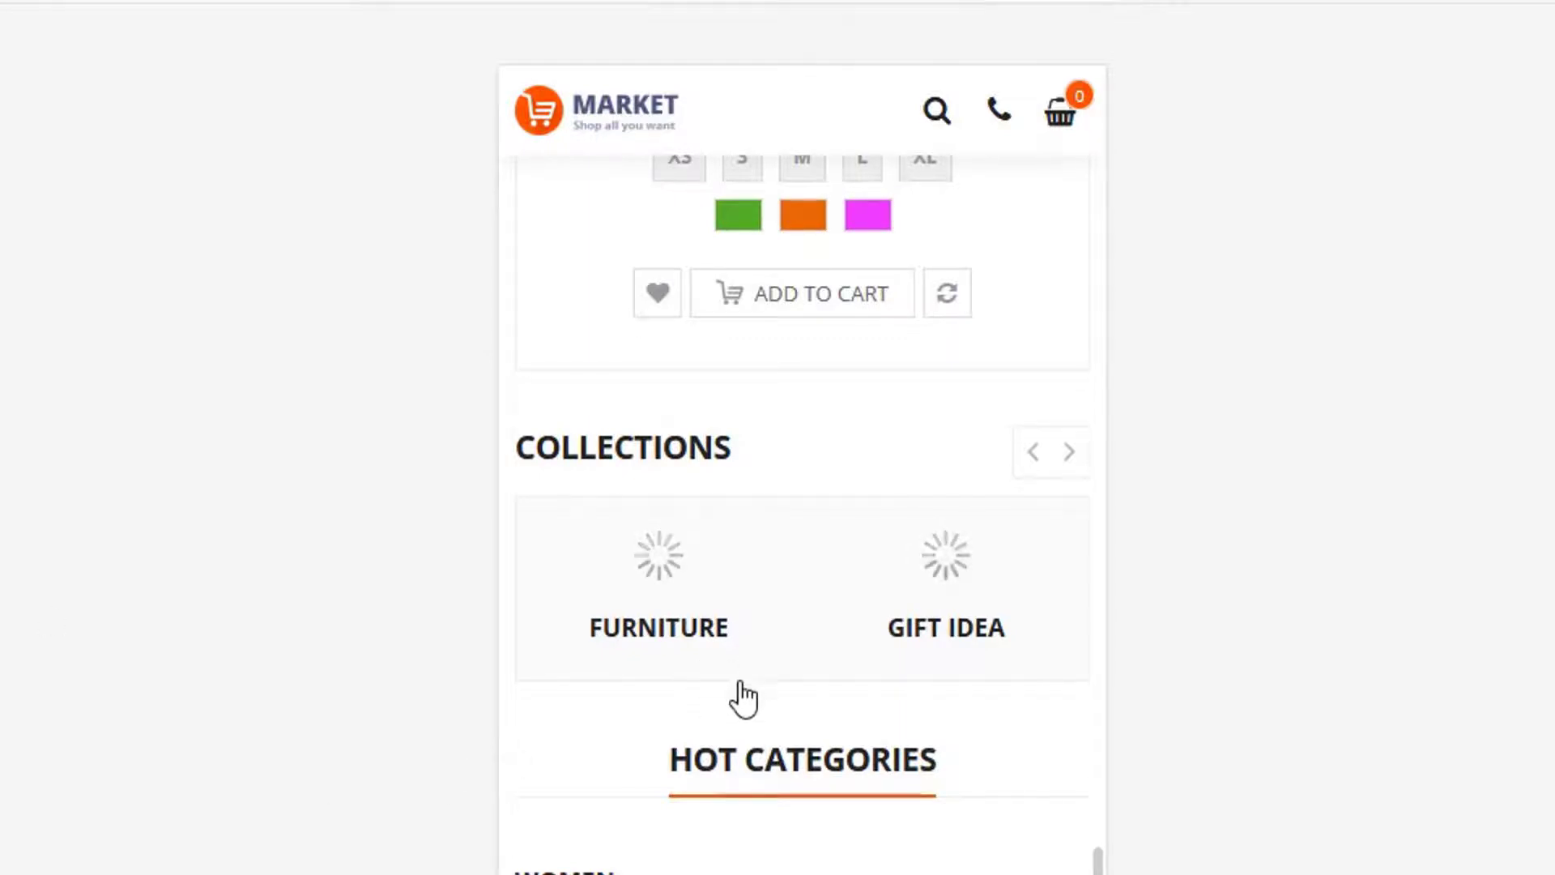
Expand the About Us to Get Help section in the storefront's mobile footer and check its contact details.
scroll(739, 688, "down", 10)
scroll(741, 682, "down", 10)
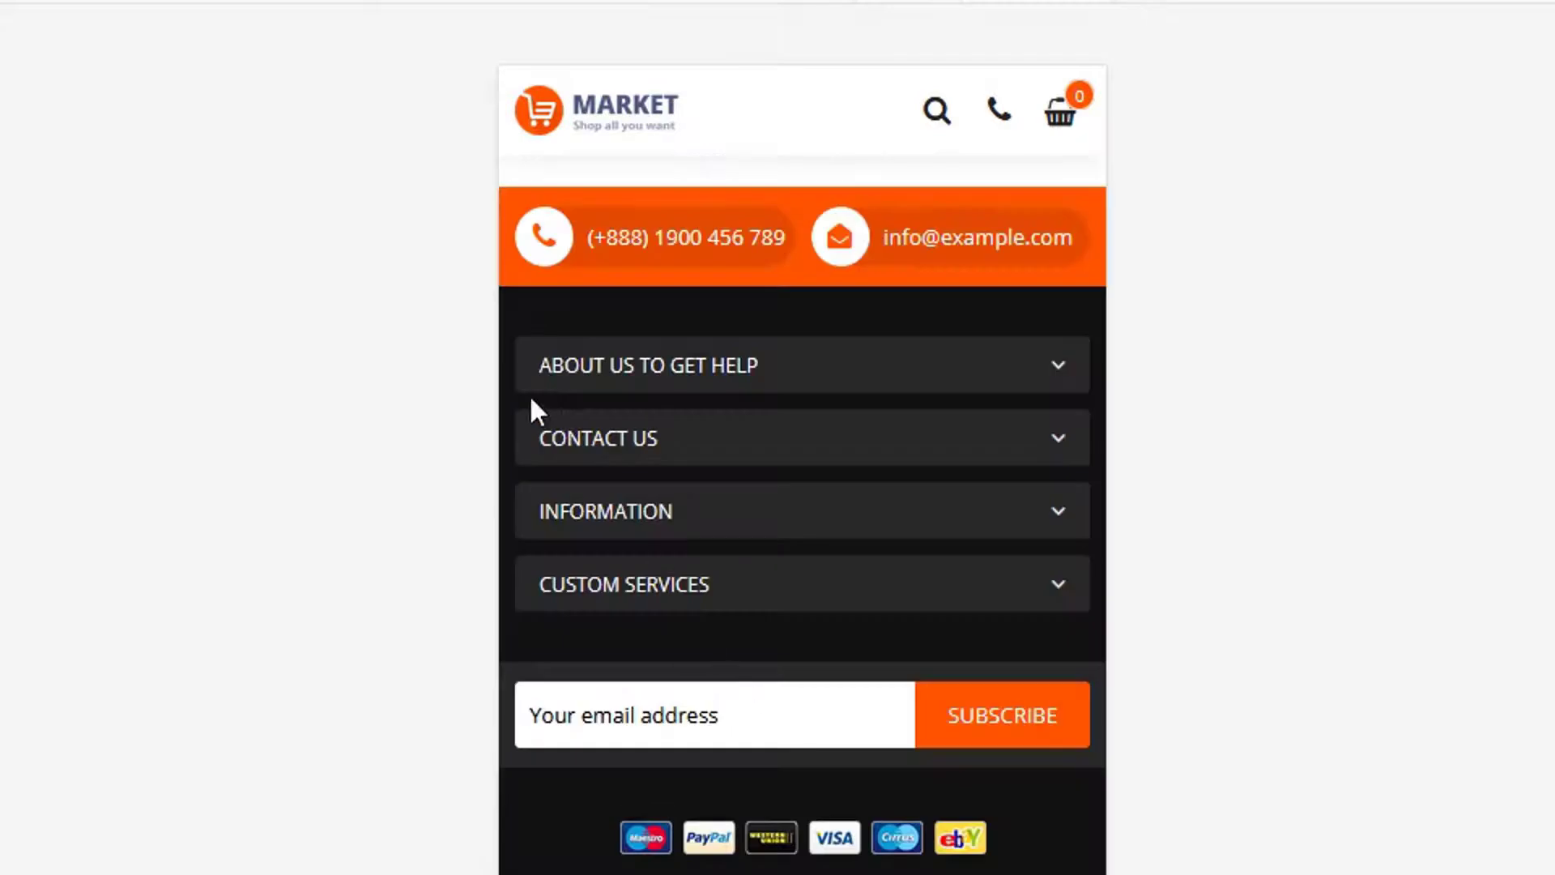
left_click(561, 363)
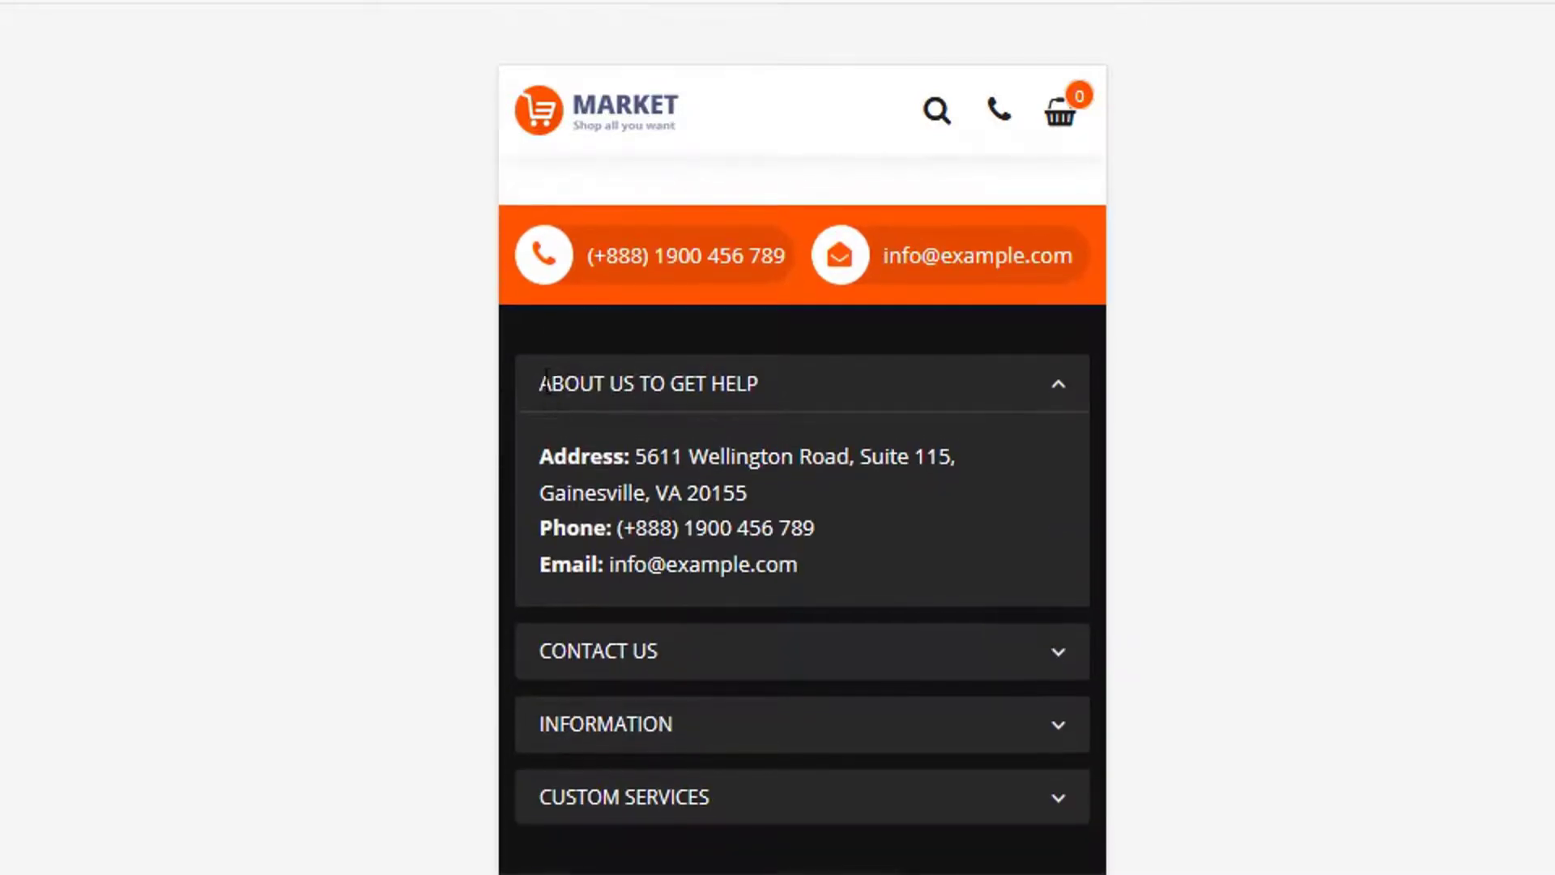
left_click(767, 382)
scroll(767, 382, "up", 20)
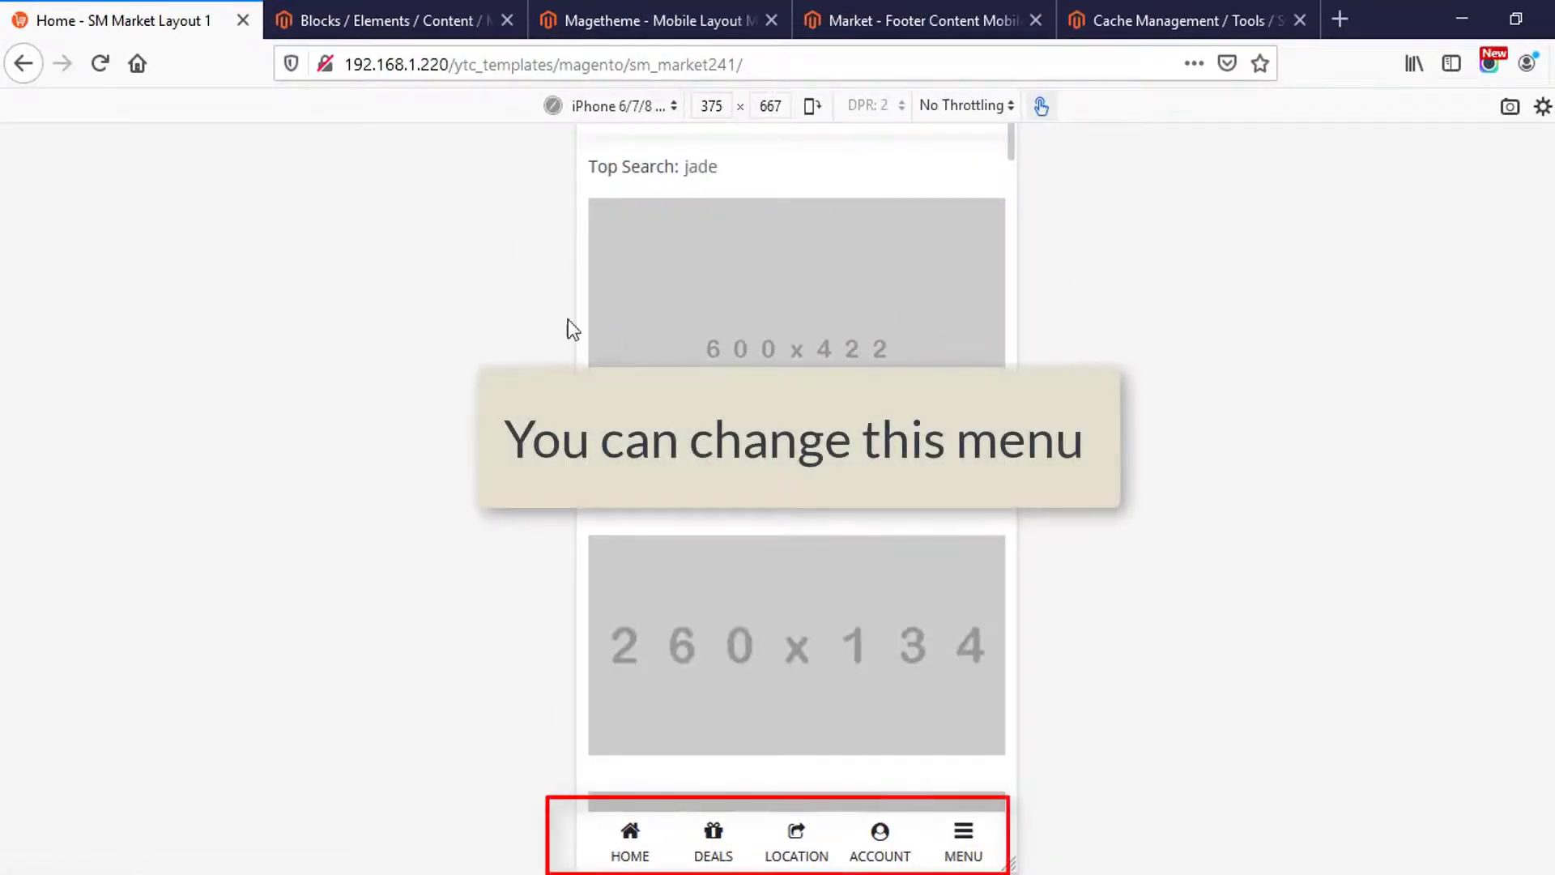
Open the Magetheme - Mobile Layout Menu Bottom block with identifier mobile-layout-menu-bottom for editing in a new browser tab.
left_click(448, 32)
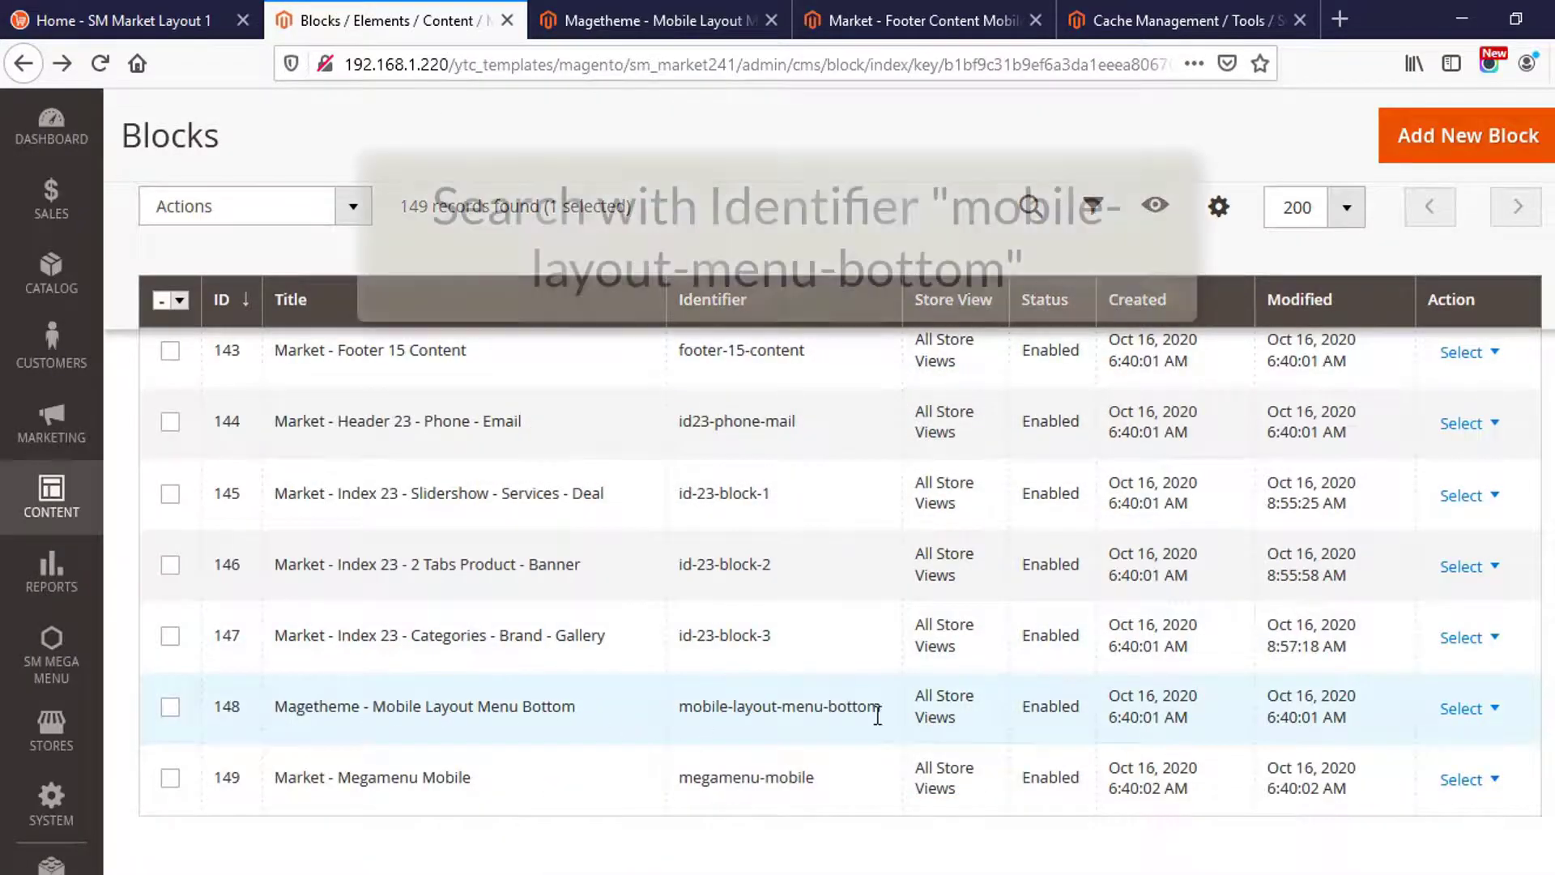
left_click(1493, 720)
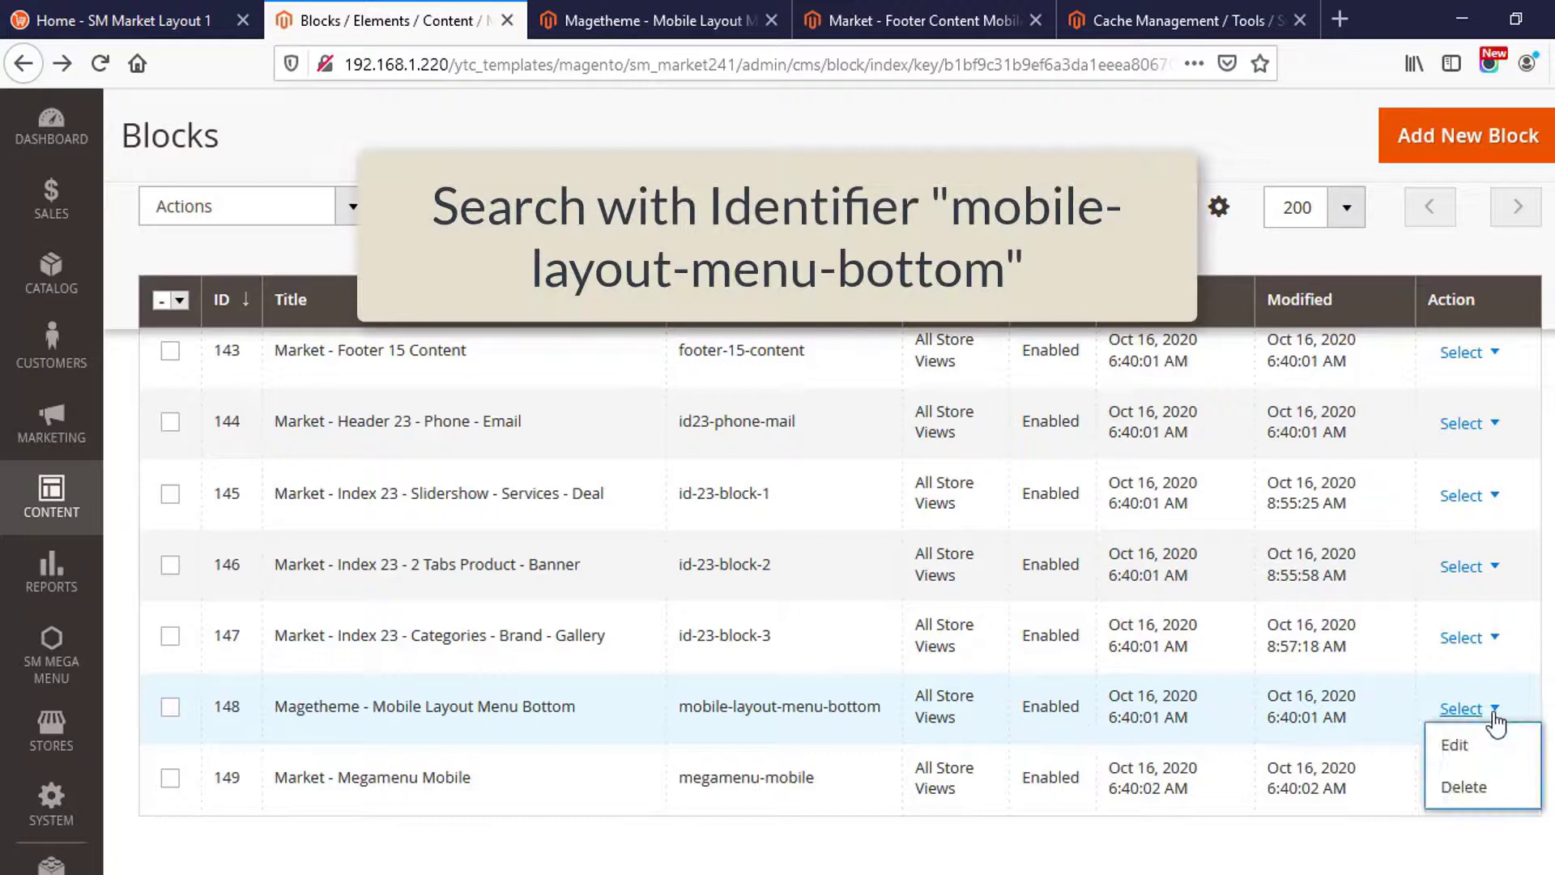
middle_click(1470, 753)
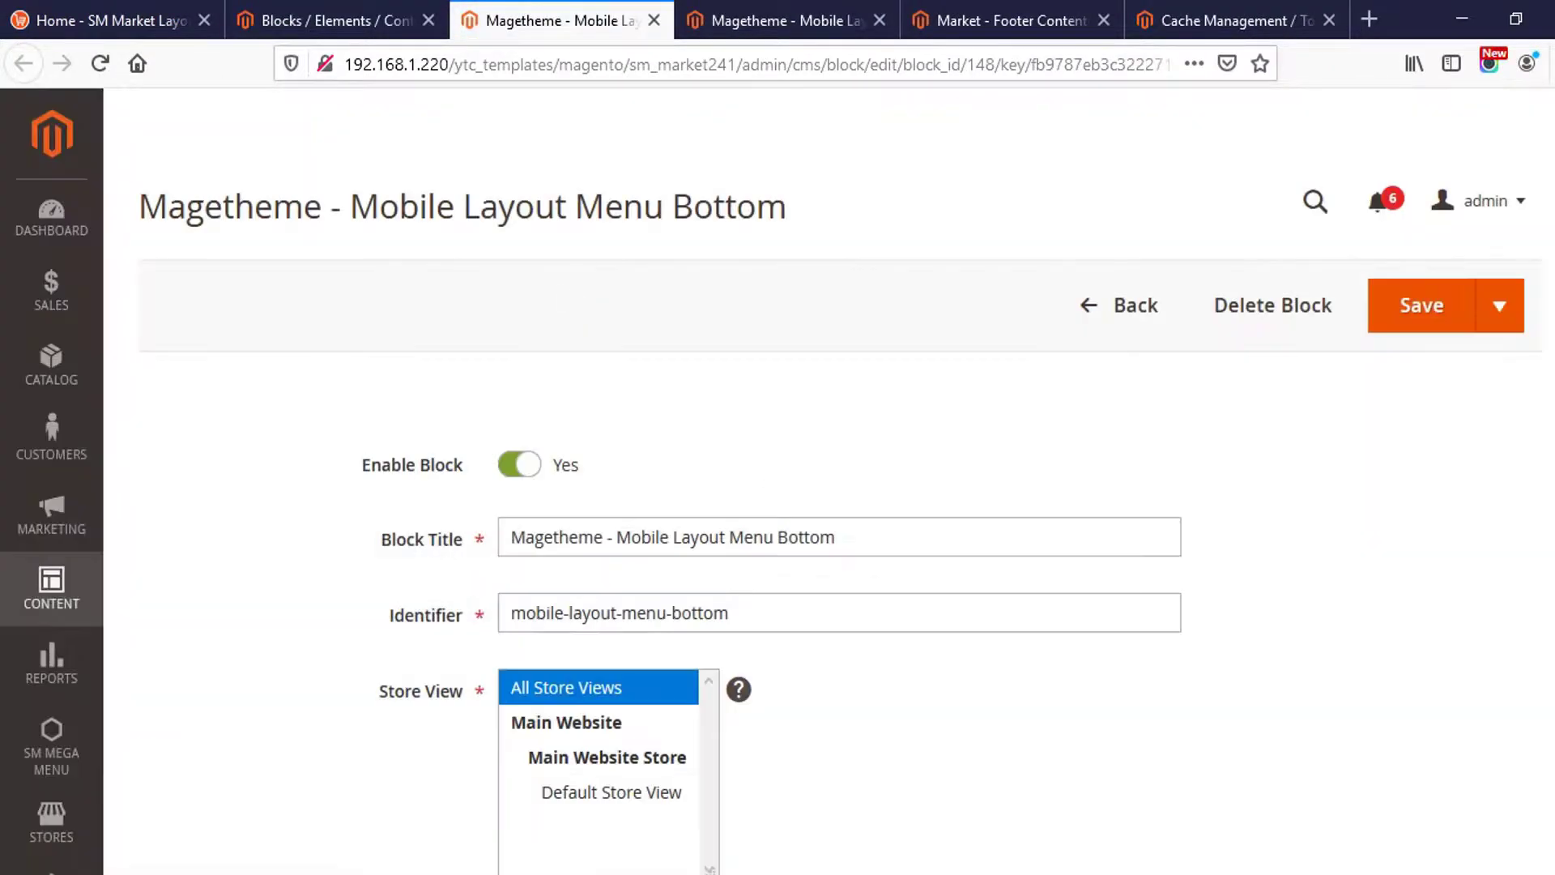
Change the visible Deals menu title in the block's HTML to "Deals of the Day" and save the block.
scroll(302, 445, "down", 6)
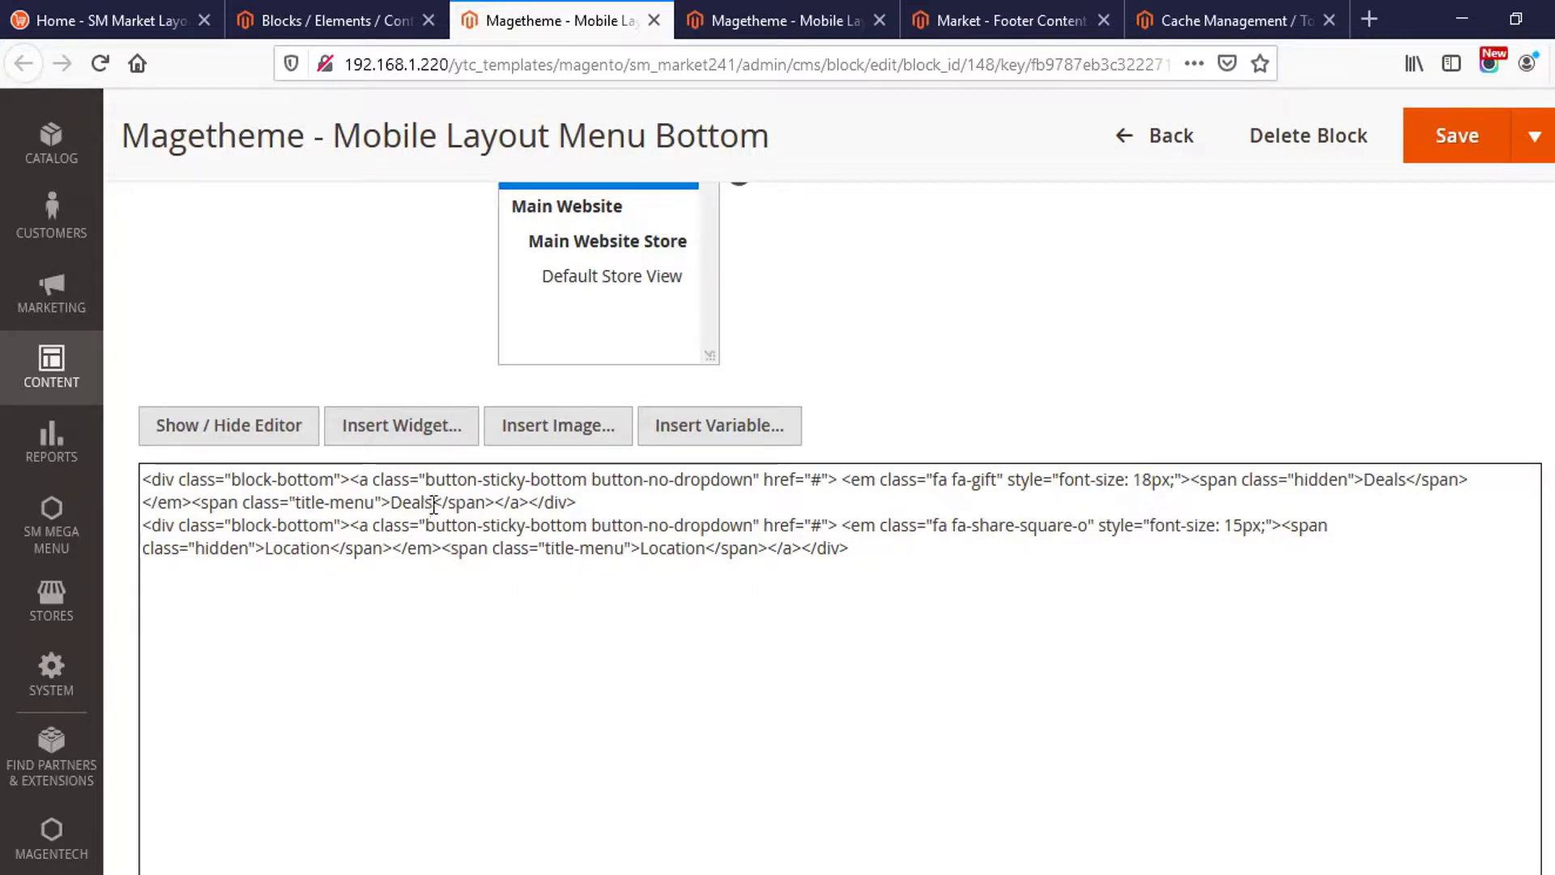
left_click(437, 504)
type("o")
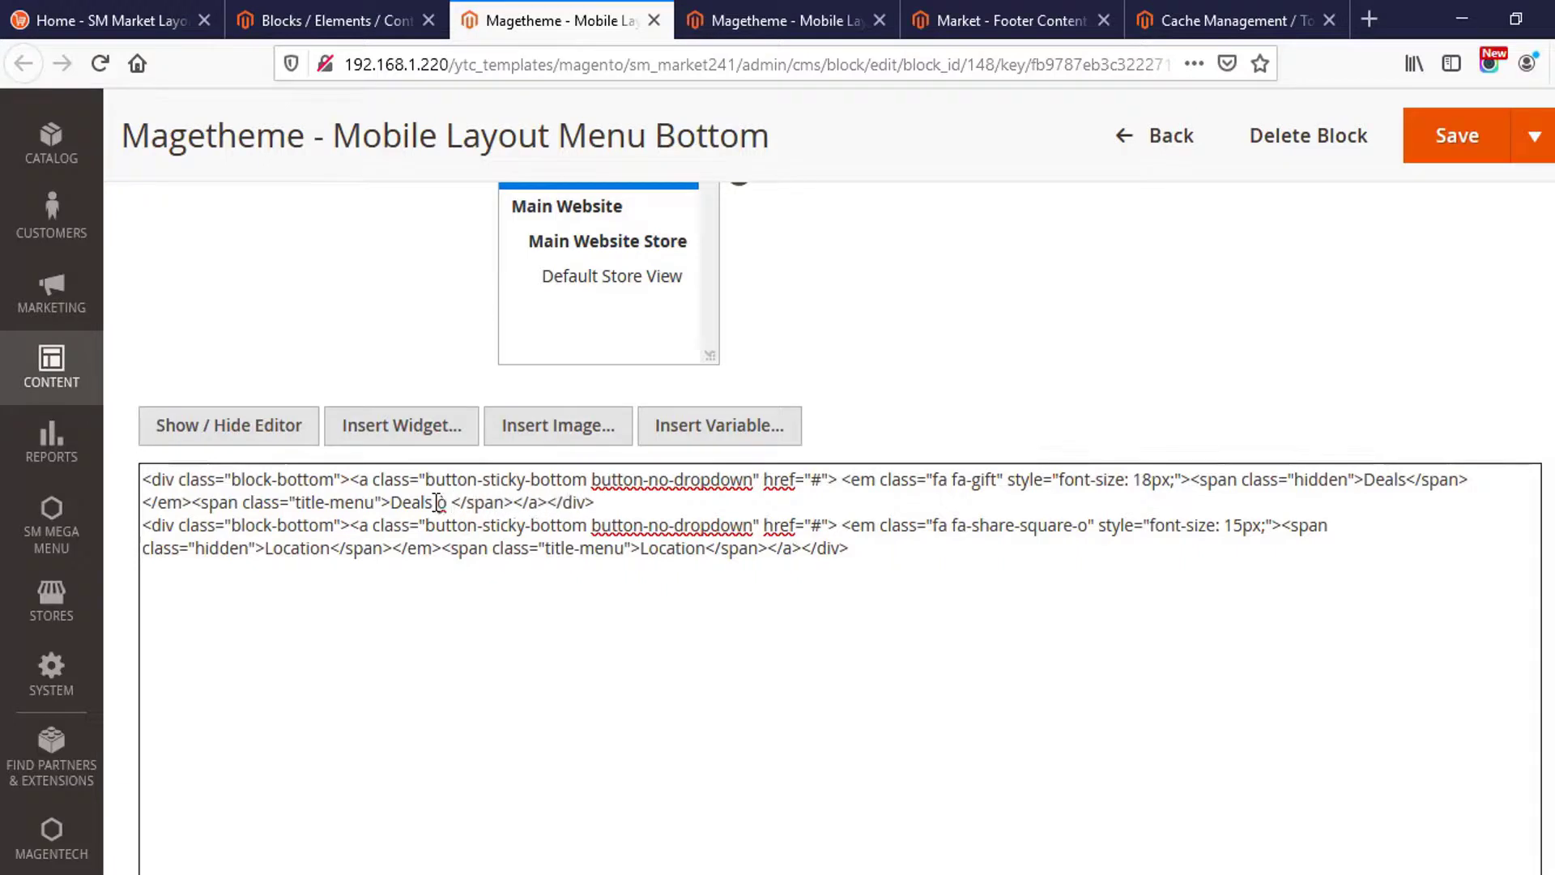
key("BackSpace")
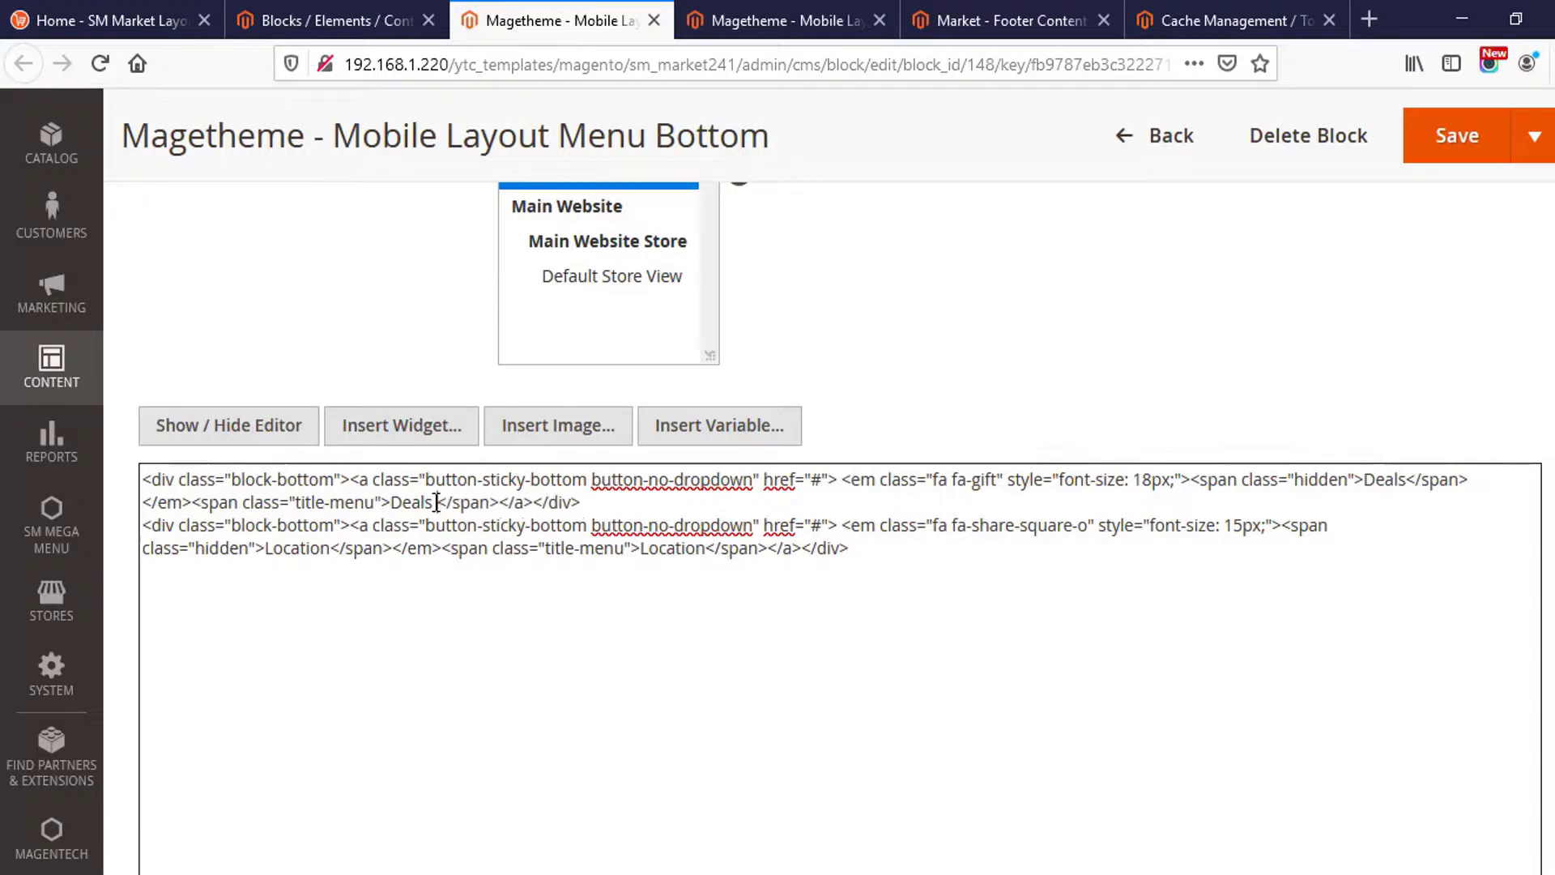
type("f the")
type(" Day")
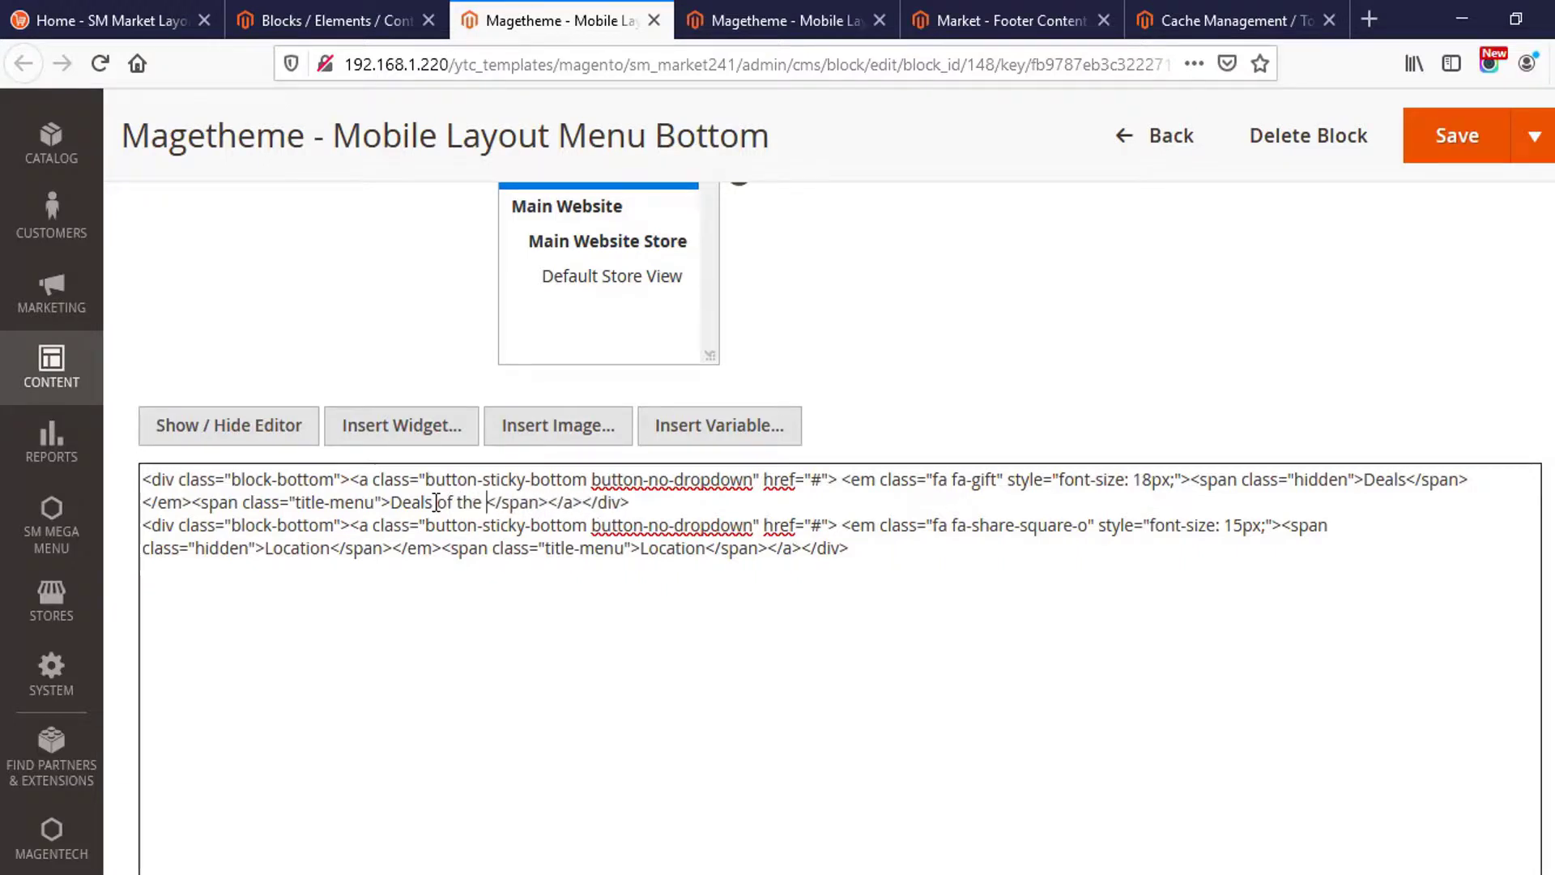
left_click(1423, 144)
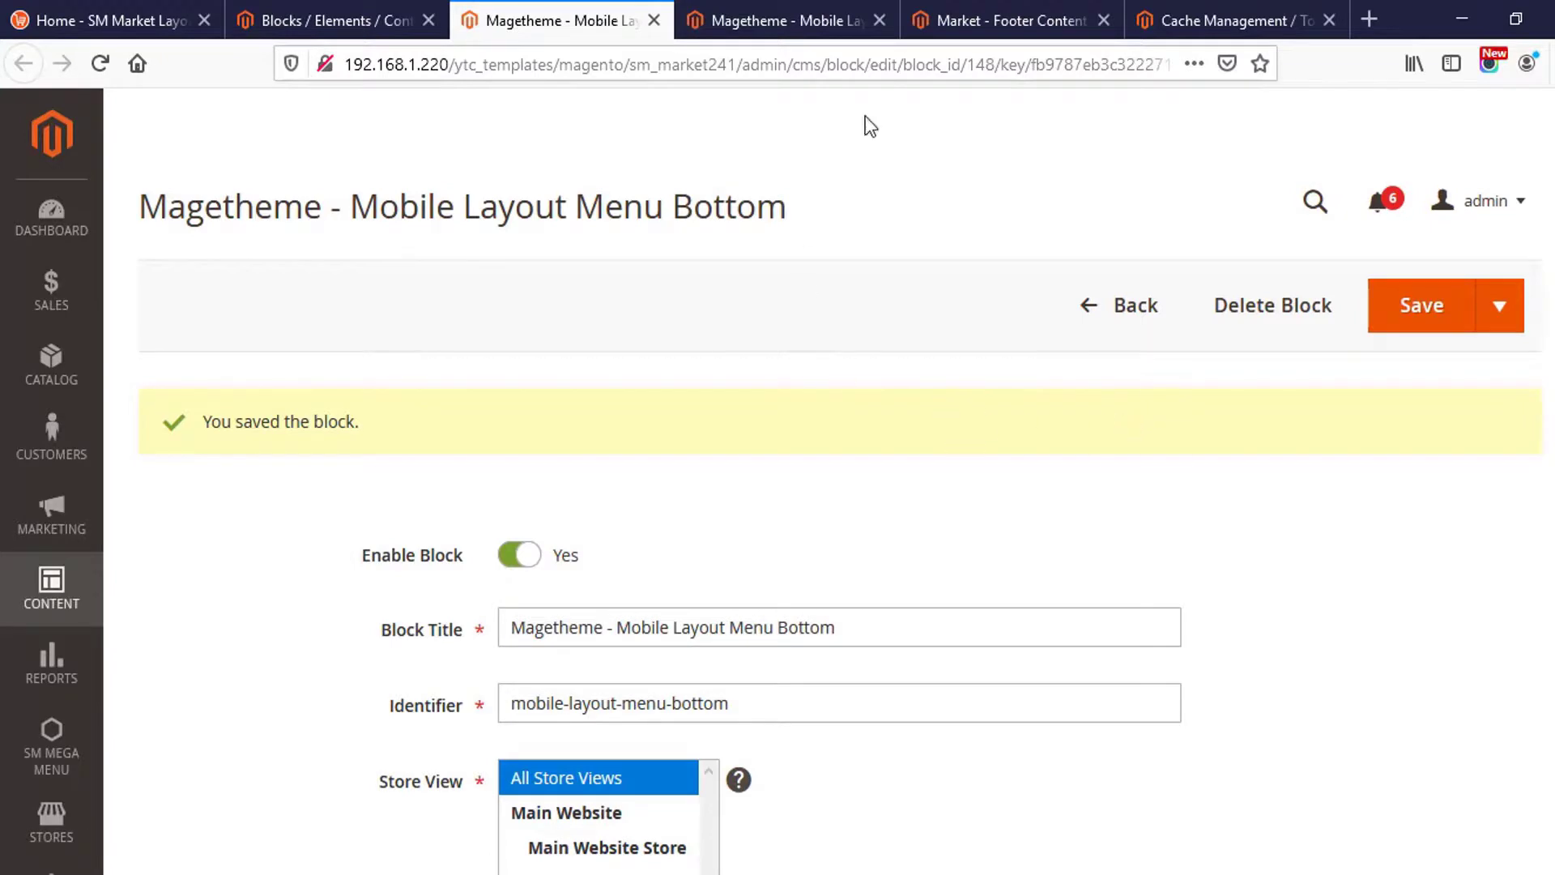
Flush the cache storage with confirmation for the bottom menu edit and return to the storefront's mobile home page.
left_click(1164, 22)
left_click(1183, 340)
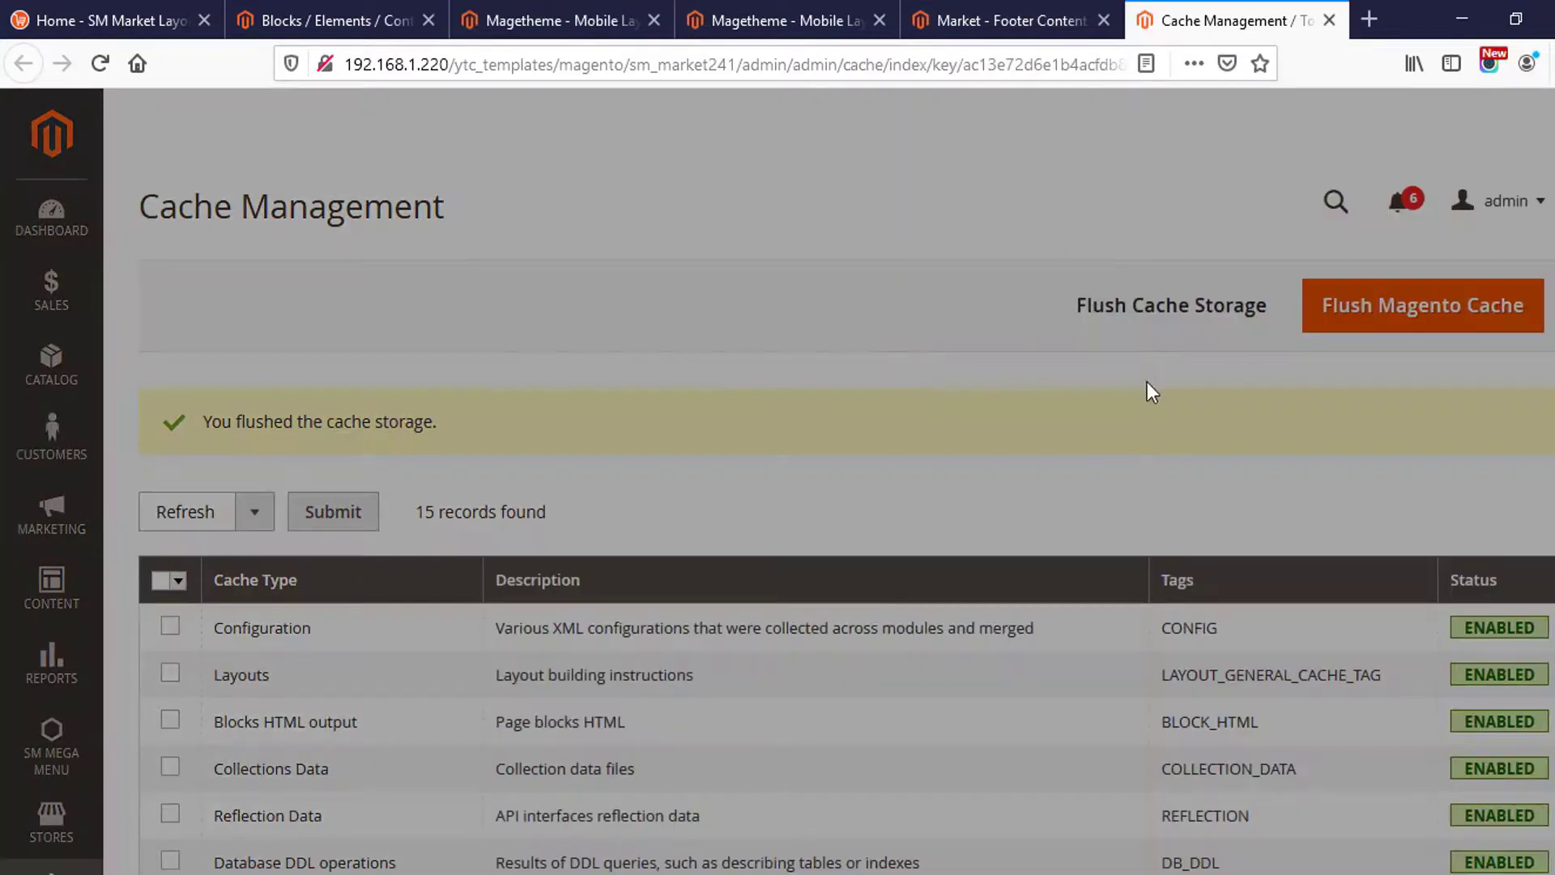
left_click(1024, 320)
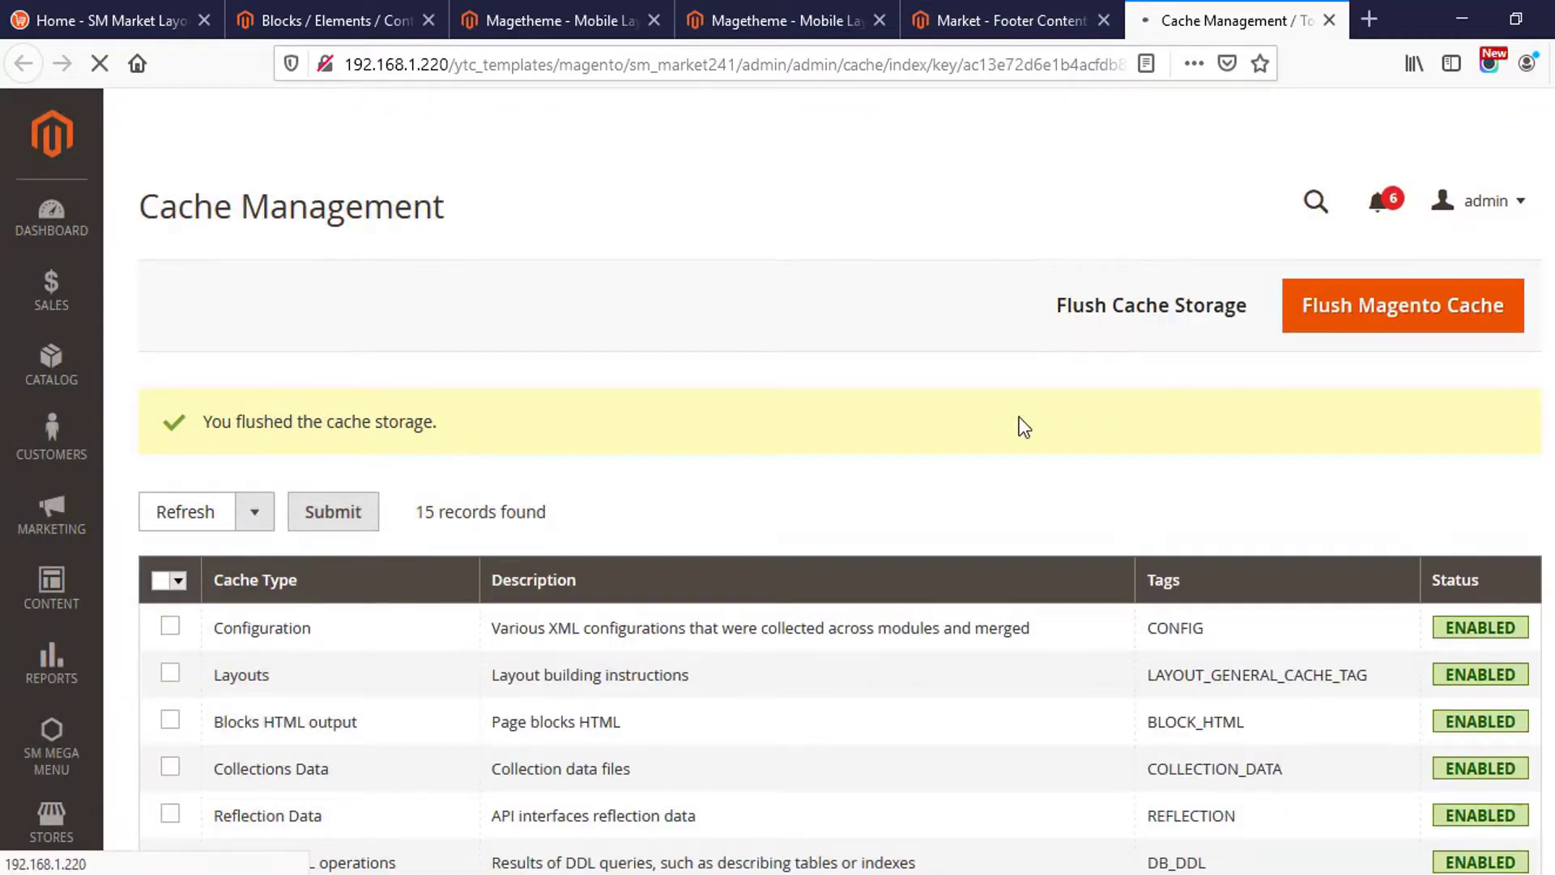
left_click_drag(509, 441, 216, 410)
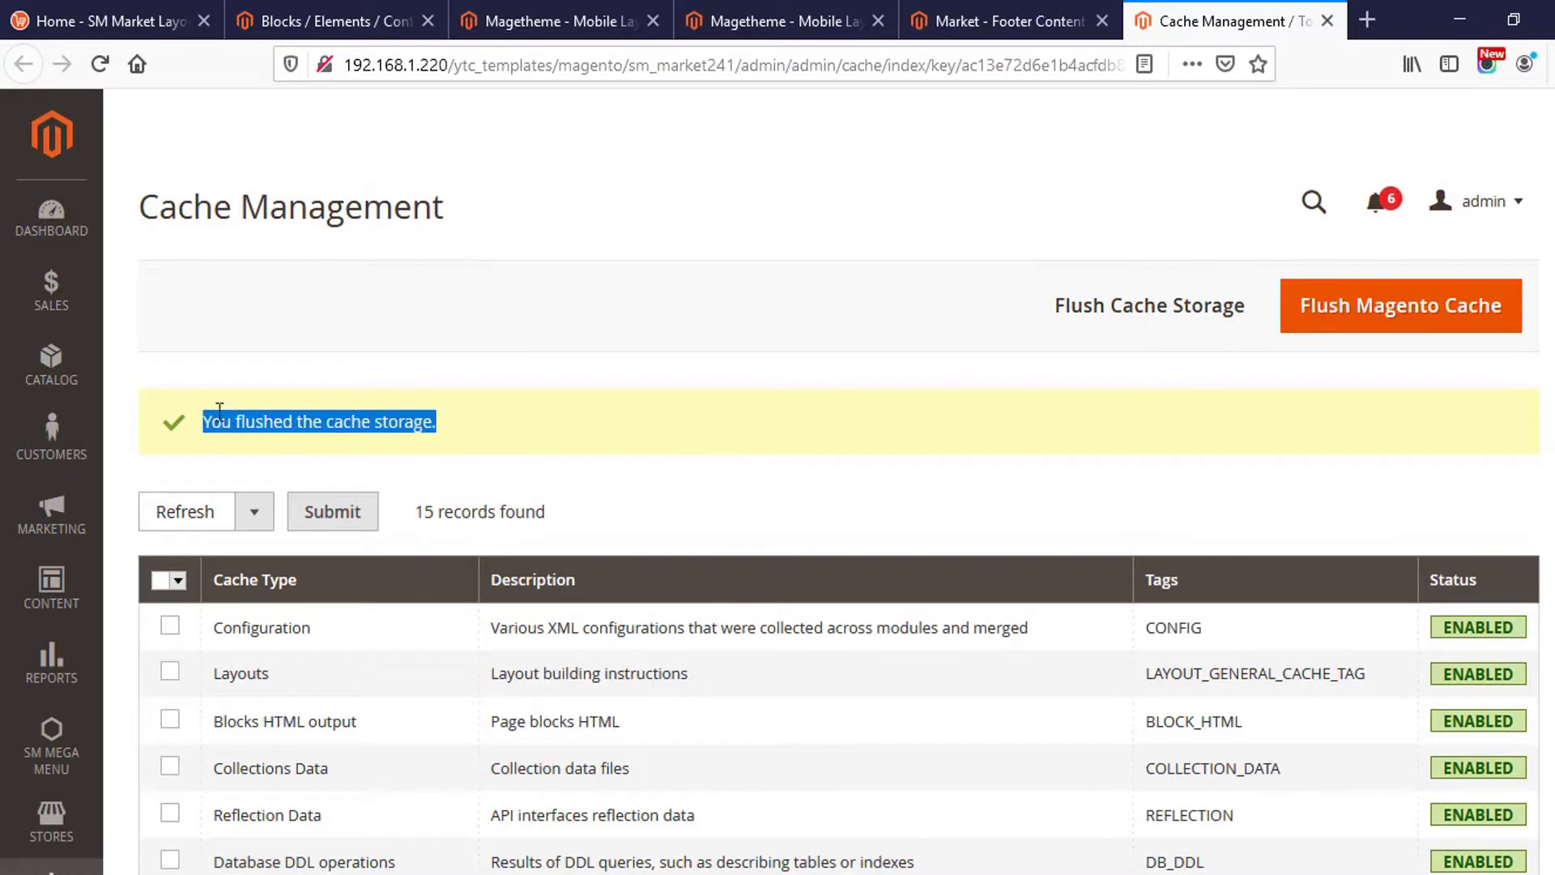
left_click(110, 34)
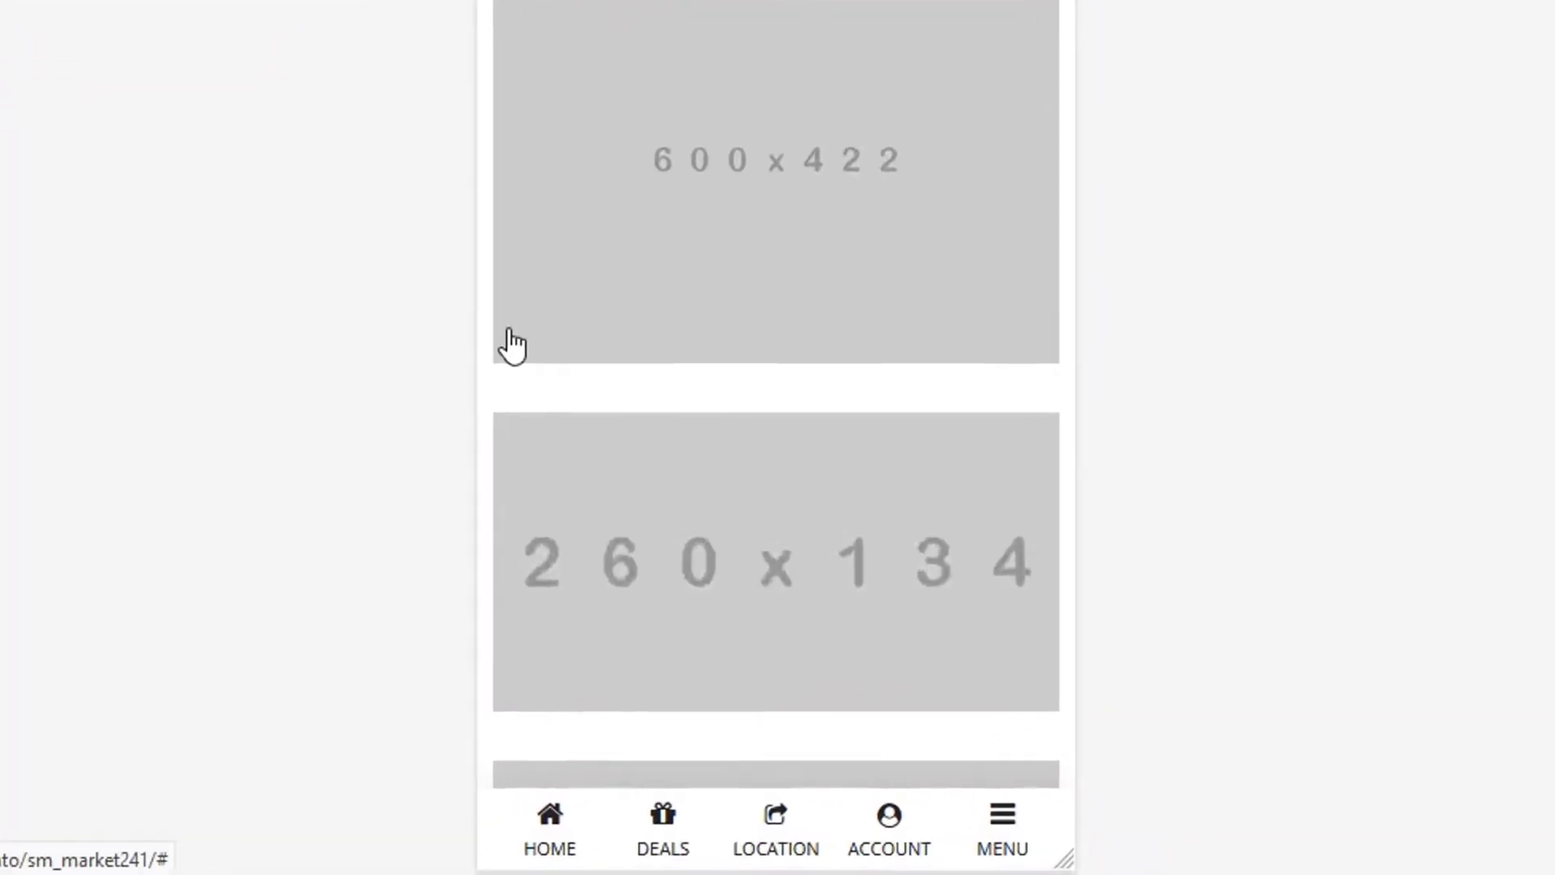